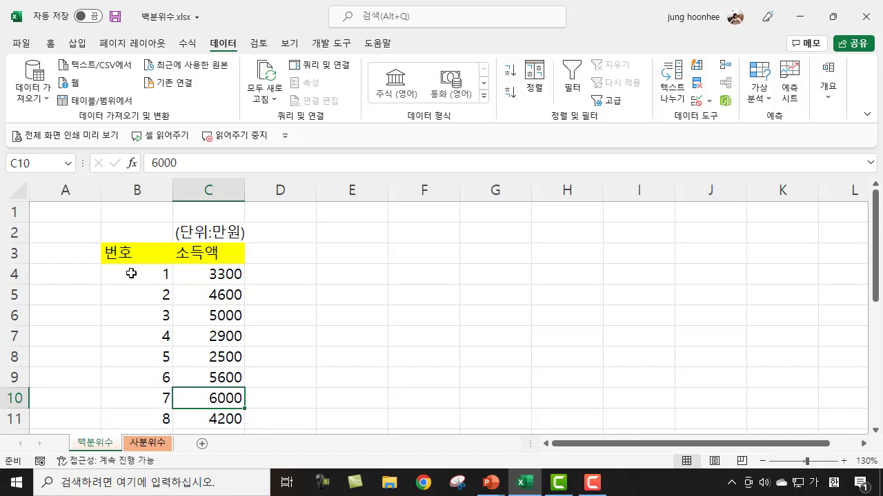
# Sort the table B3:C23 by 소득액 cell values in ascending order
pyautogui.click(130, 273)
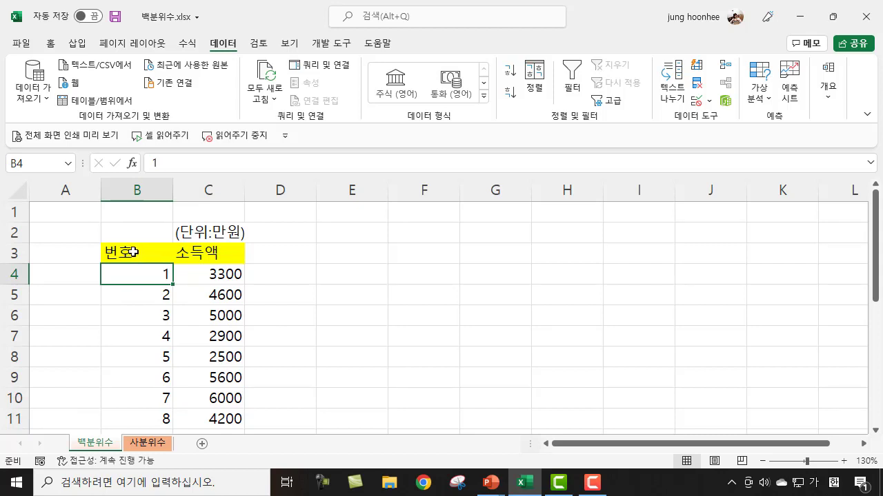
pyautogui.moveTo(141, 251); pyautogui.dragTo(215, 400)
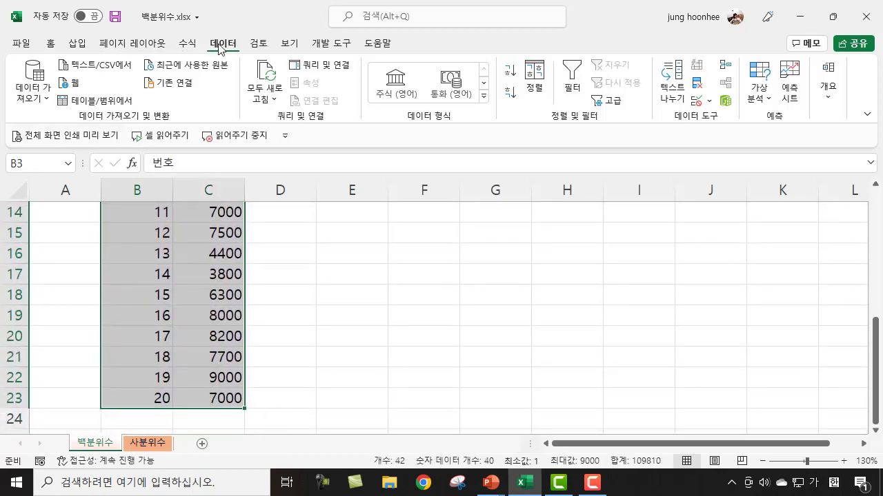
pyautogui.click(534, 80)
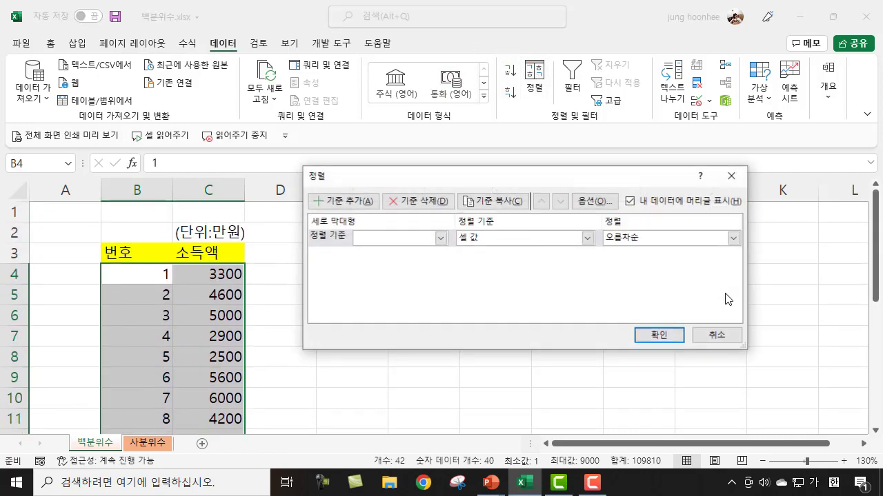
pyautogui.click(442, 239)
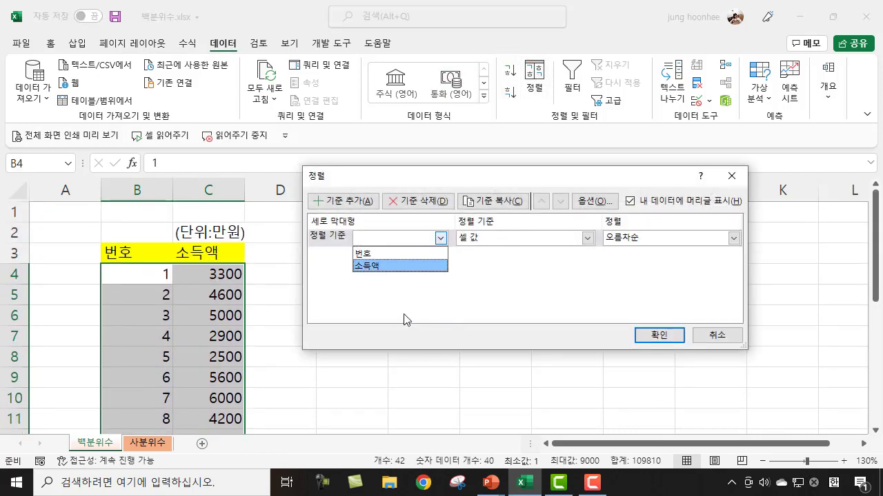
pyautogui.click(399, 269)
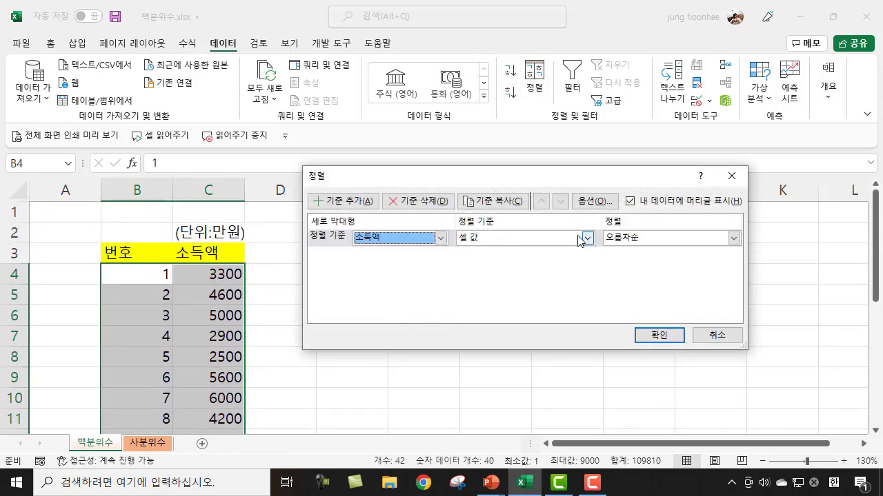
pyautogui.click(672, 337)
# Examine the sorted 소득액 column from its first value in C4 down to its last in C23
pyautogui.click(227, 280)
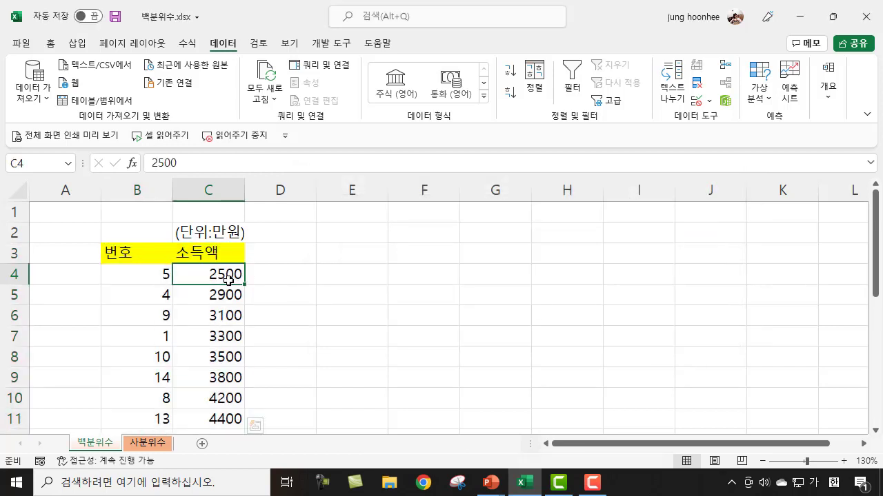
pyautogui.scroll(-3, 263, 356)
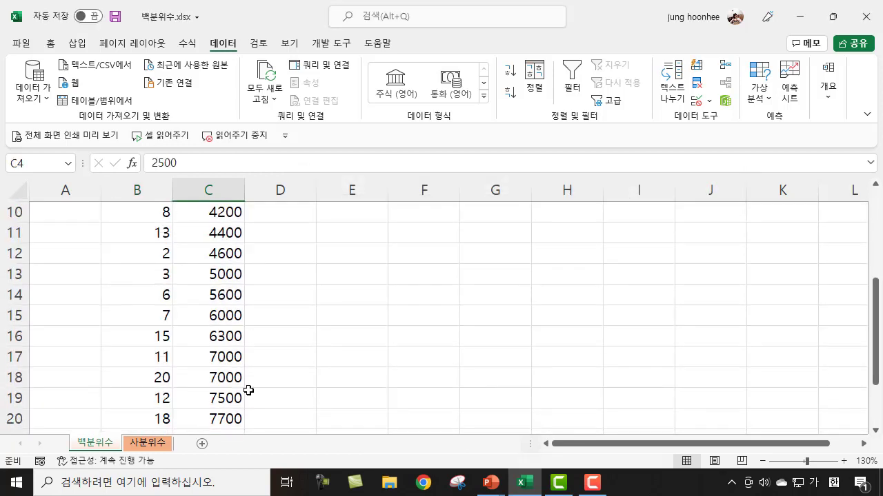
pyautogui.scroll(3, 248, 391)
pyautogui.scroll(-4, 236, 361)
pyautogui.scroll(3, 236, 361)
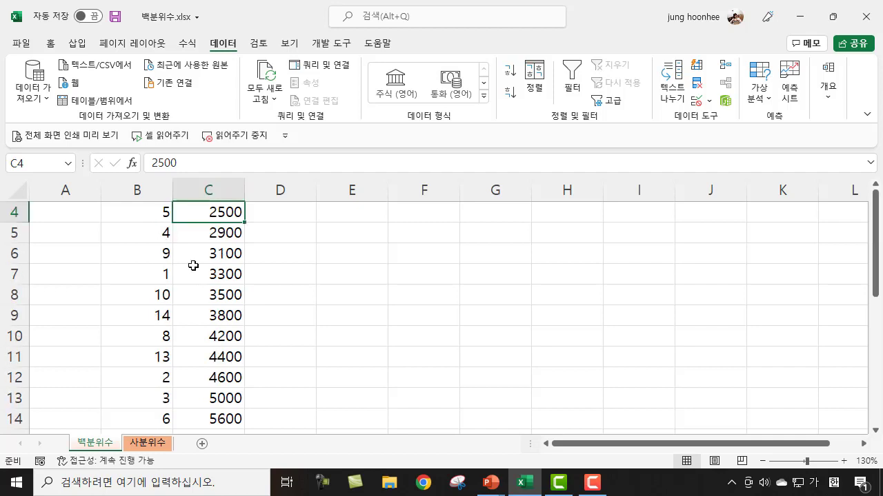
pyautogui.scroll(1, 230, 276)
pyautogui.scroll(-6, 279, 341)
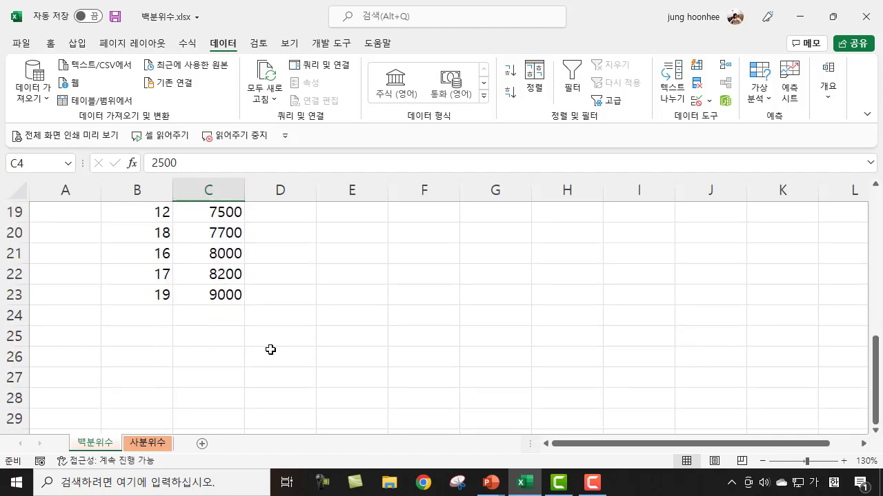
pyautogui.click(217, 302)
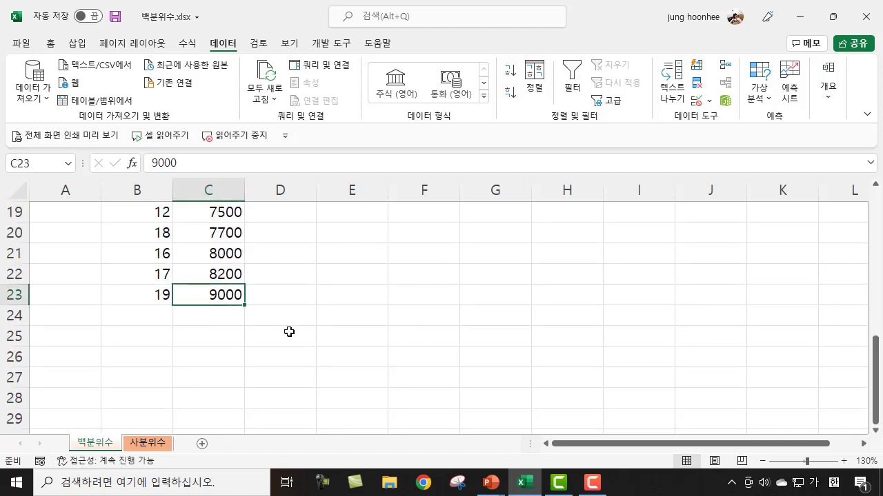
pyautogui.scroll(2, 289, 333)
pyautogui.scroll(4, 289, 333)
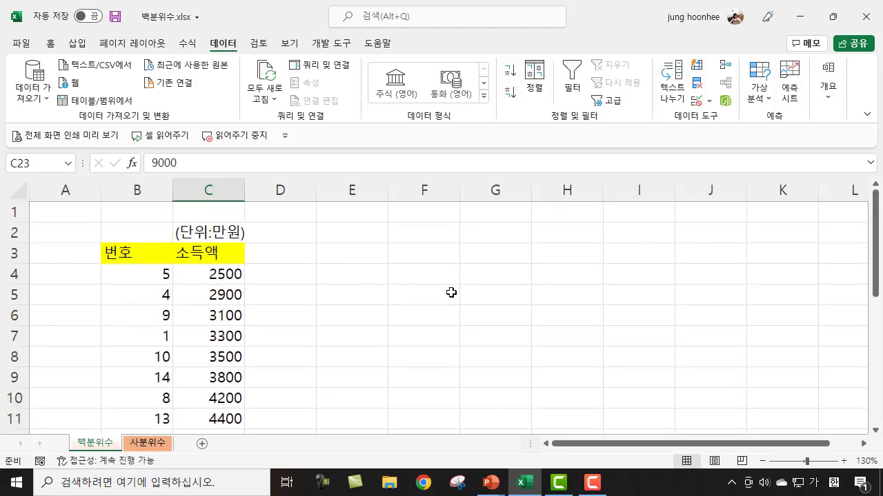
# Enter 20% in cell F3 as the first percentile level
pyautogui.click(433, 253)
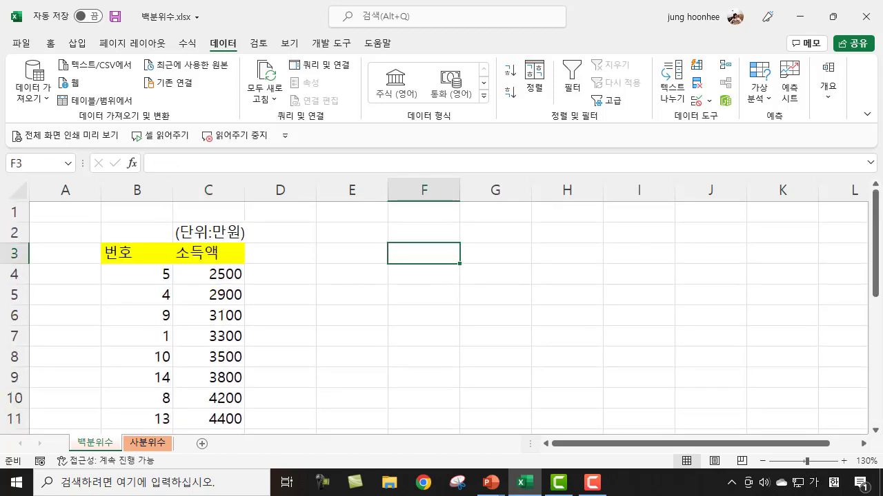
pyautogui.write('20')
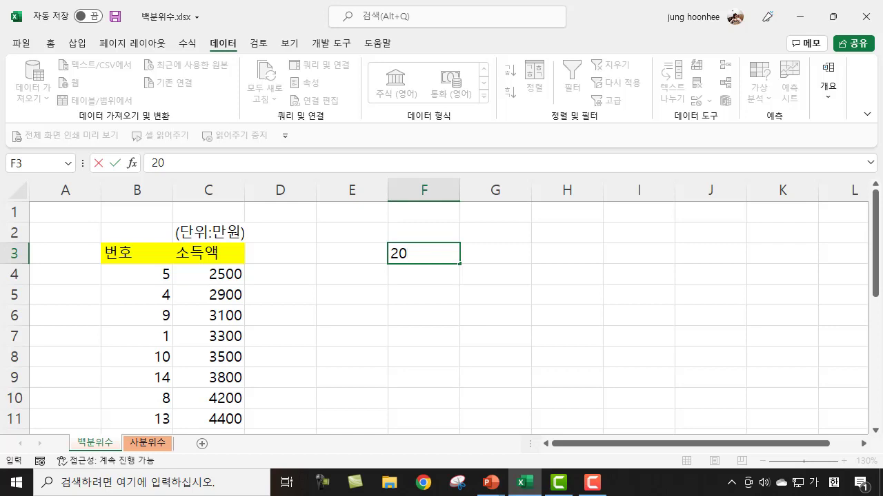
pyautogui.write('%')
pyautogui.click(480, 309)
pyautogui.click(439, 257)
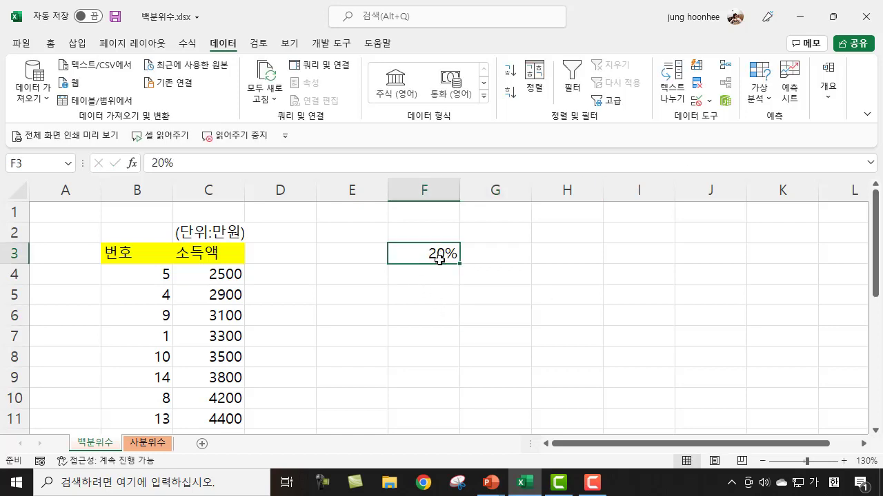
# Enter the percentile levels 40%, 60% and 80% in cells F4 to F6
pyautogui.click(435, 274)
pyautogui.click(432, 252)
pyautogui.click(436, 274)
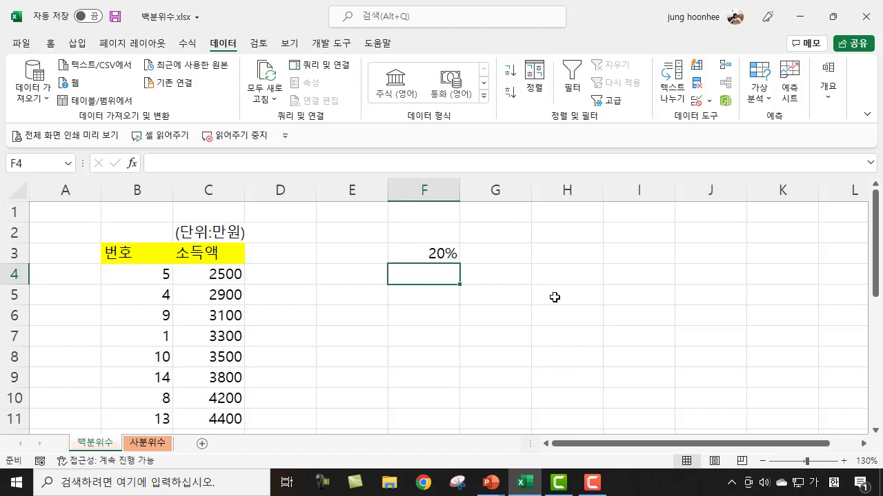
pyautogui.write('40%')
pyautogui.press('Return')
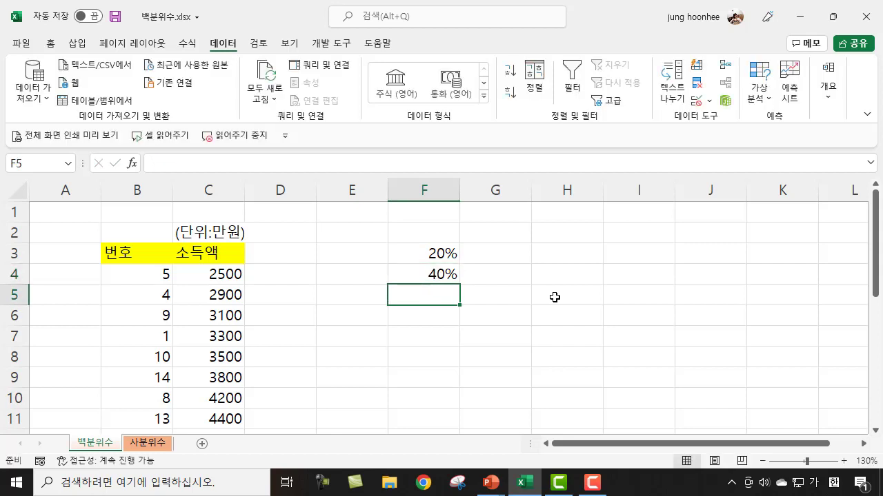
pyautogui.write('60%')
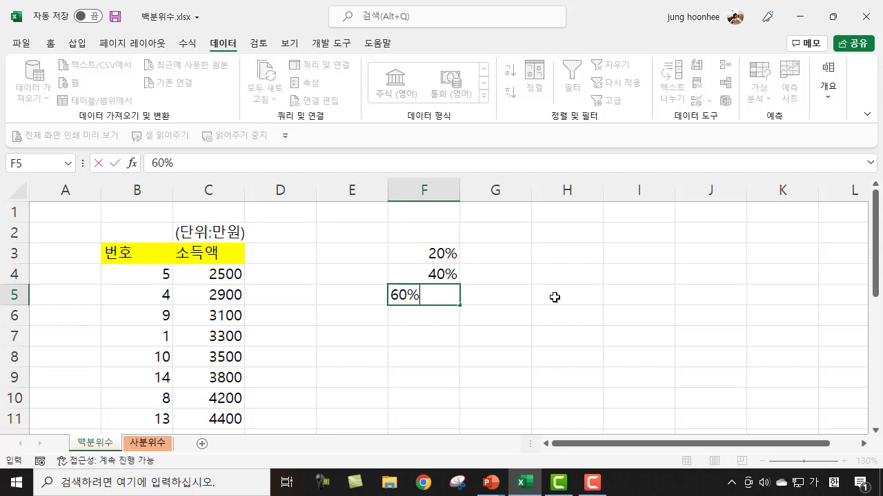
pyautogui.press('Return')
pyautogui.write('80%')
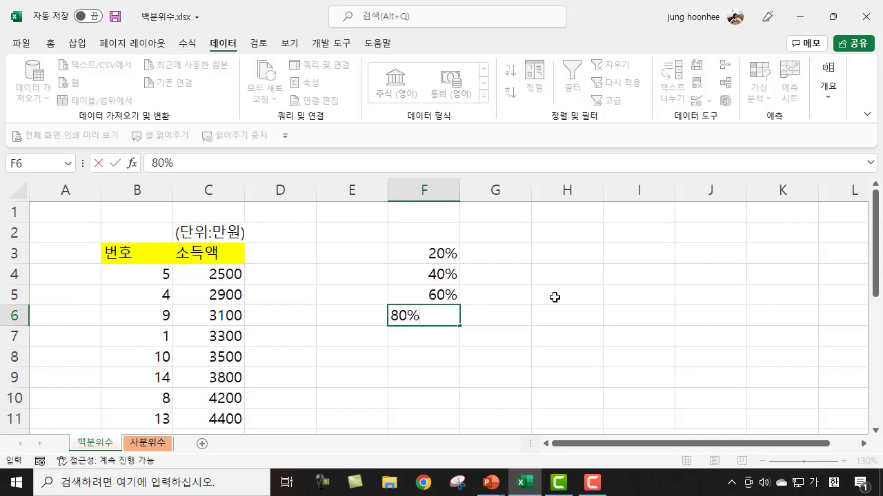
pyautogui.press('Return')
pyautogui.click(465, 323)
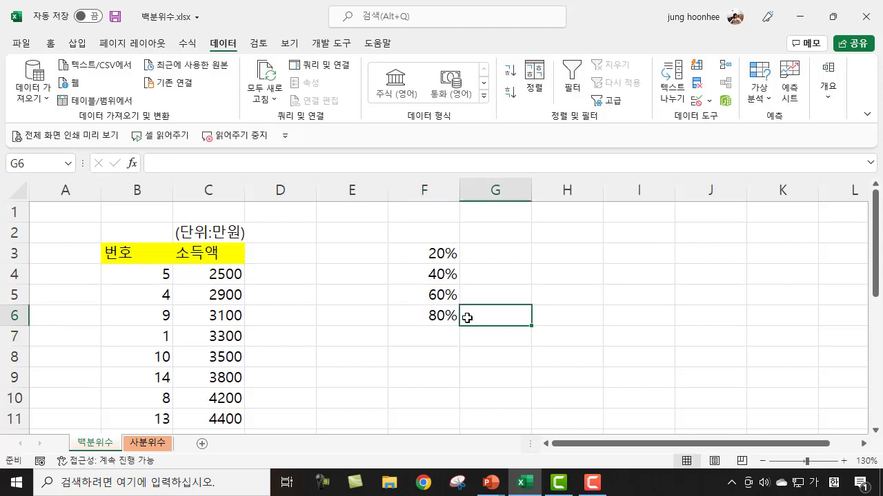
pyautogui.click(438, 252)
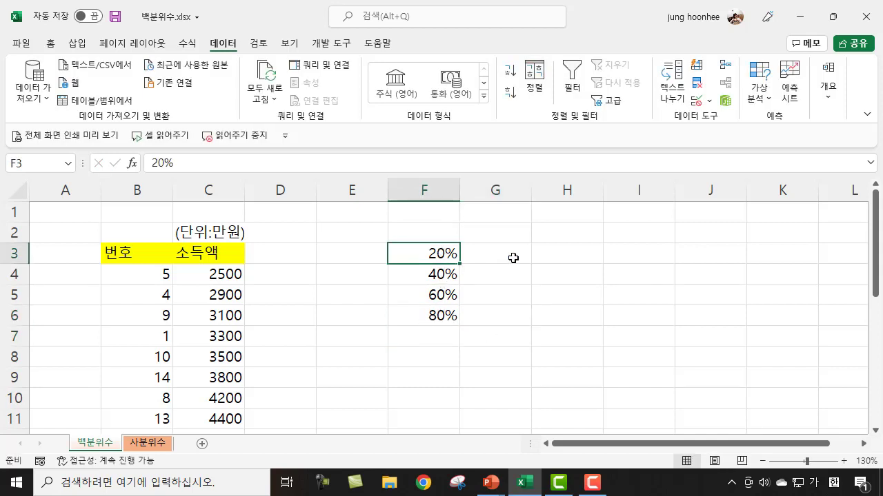
pyautogui.click(502, 252)
pyautogui.click(418, 256)
pyautogui.click(502, 256)
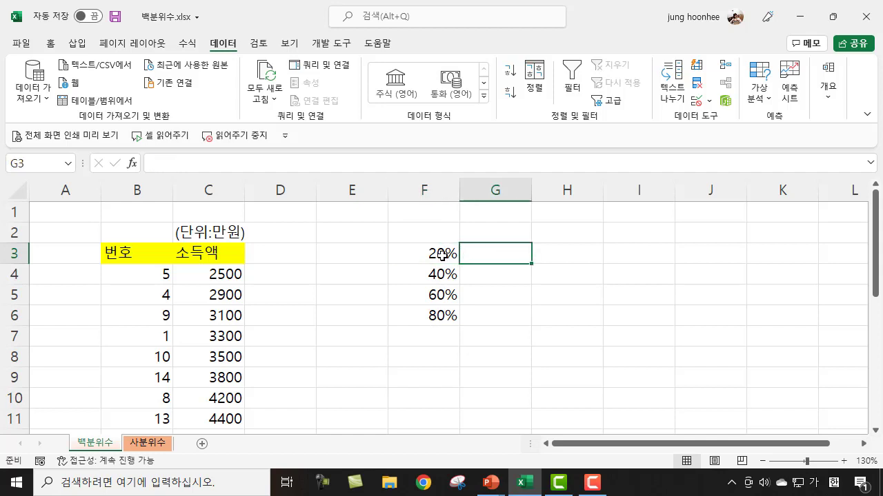
pyautogui.click(435, 256)
pyautogui.click(502, 255)
pyautogui.click(598, 274)
# Begin a formula with the PERCENTILE.INC function in cell G3, beside the 20% level
pyautogui.click(486, 257)
pyautogui.scroll(1, 586, 313)
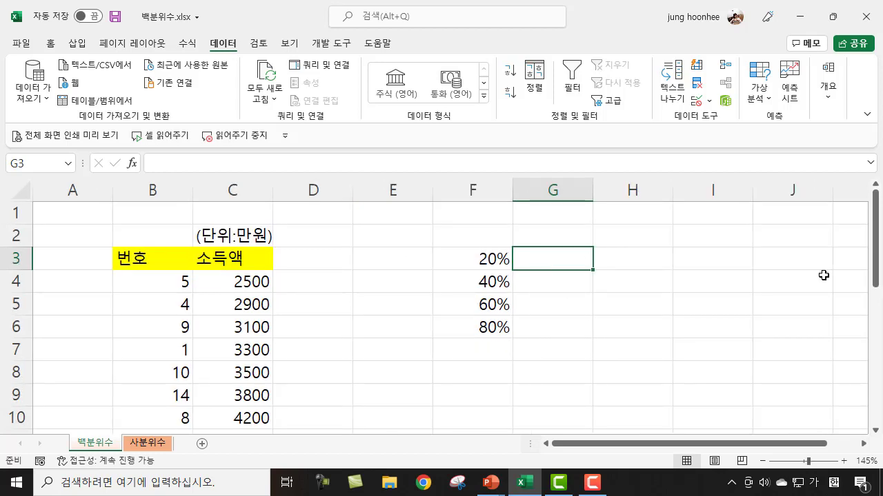
pyautogui.write('=')
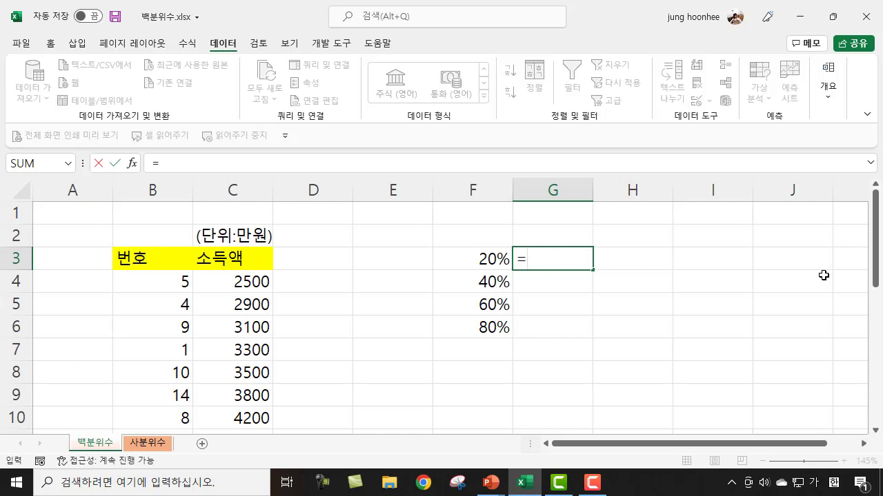
pyautogui.write('ㅔ')
pyautogui.press('BackSpace')
pyautogui.press('Hangul')
pyautogui.write('per')
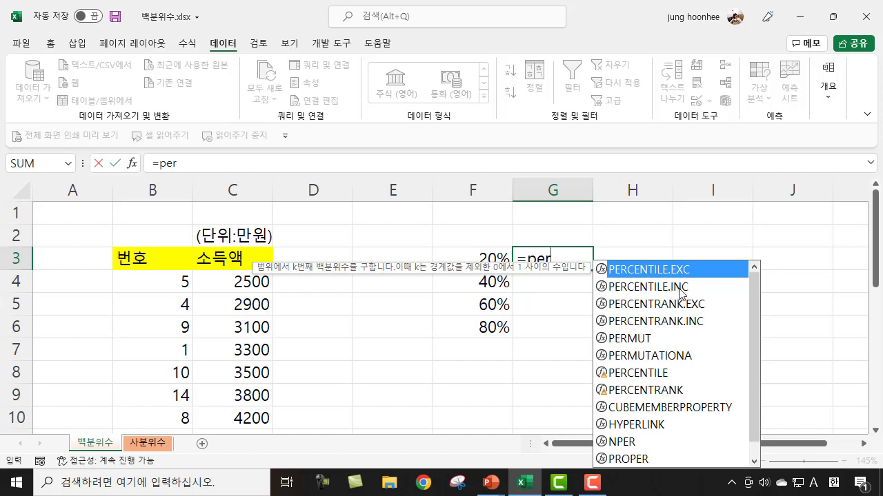
pyautogui.click(679, 295)
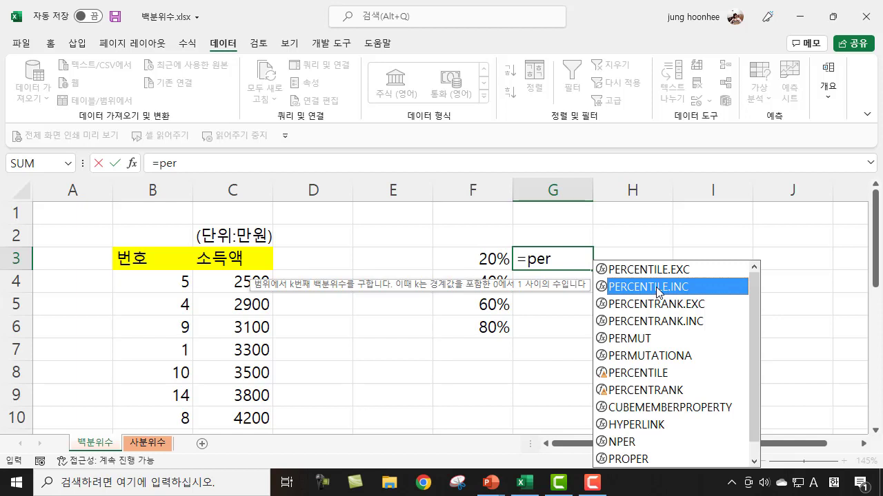
pyautogui.doubleClick(656, 292)
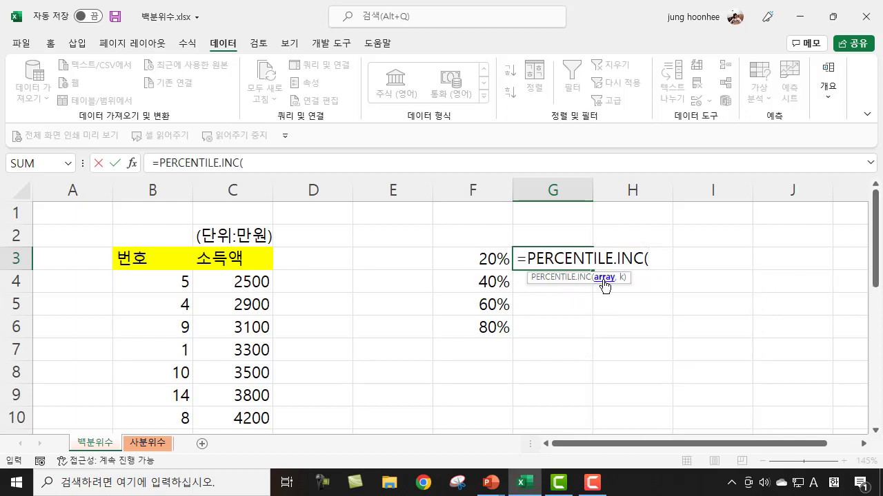
# Complete the G3 formula with the absolute income range $C$4:$C$23 as array and F3 as k
pyautogui.click(241, 282)
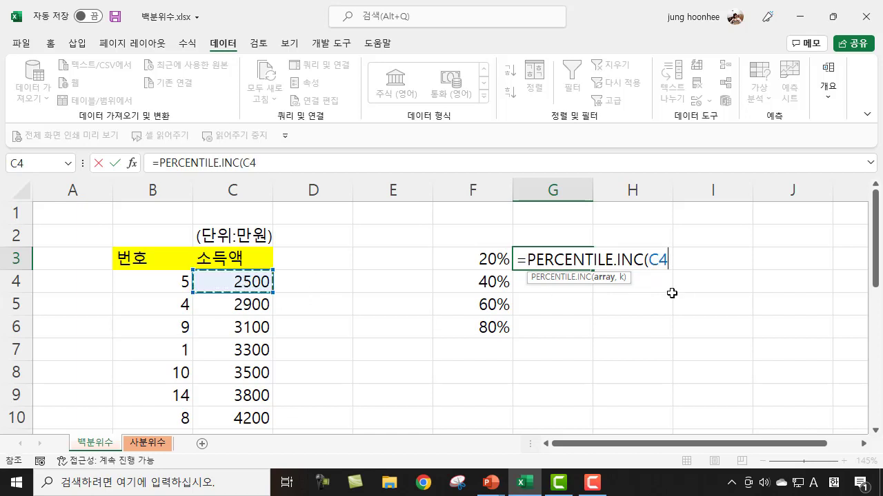
pyautogui.hotkey('ctrl', 'shift', 'Down')
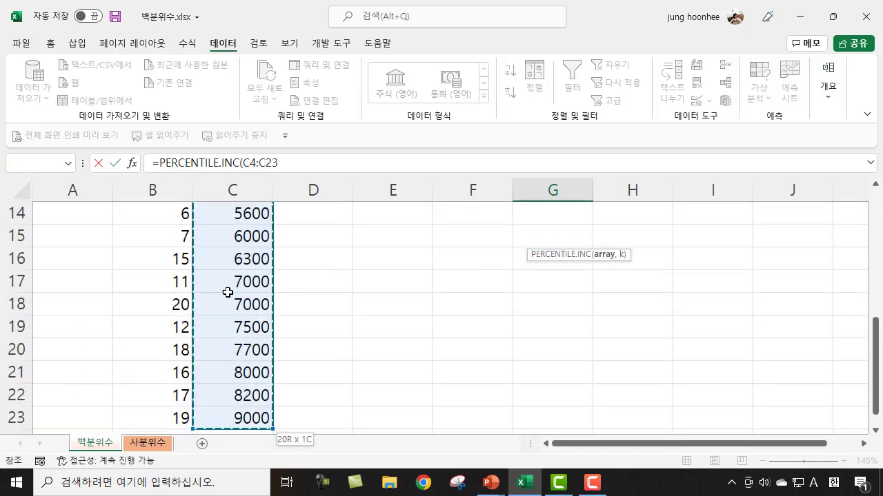
pyautogui.scroll(4, 600, 347)
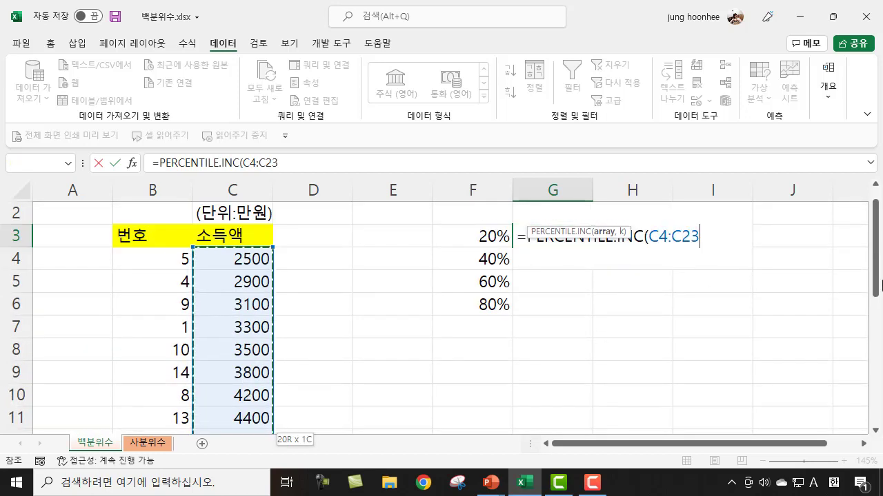
pyautogui.press('F4')
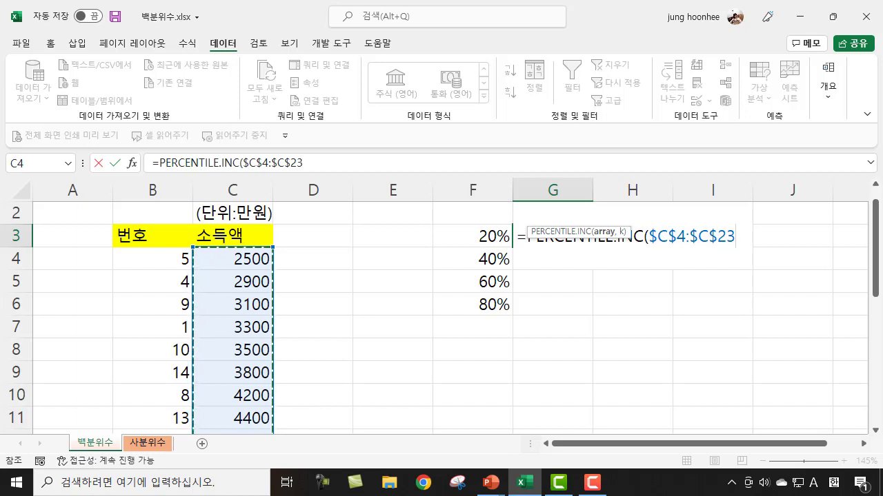
pyautogui.write(',')
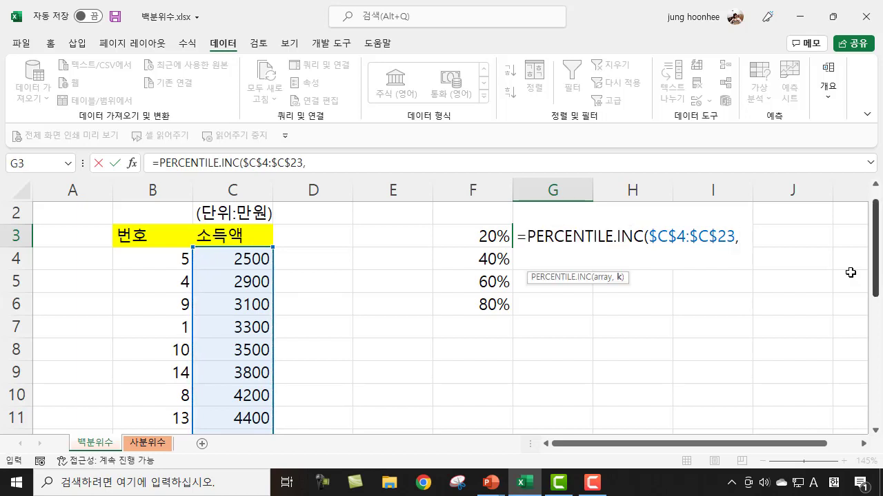
pyautogui.click(480, 237)
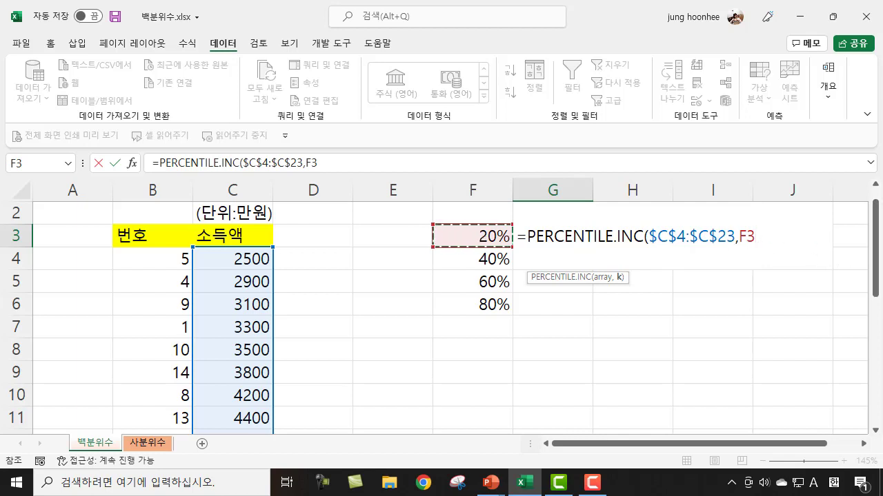
pyautogui.write(')')
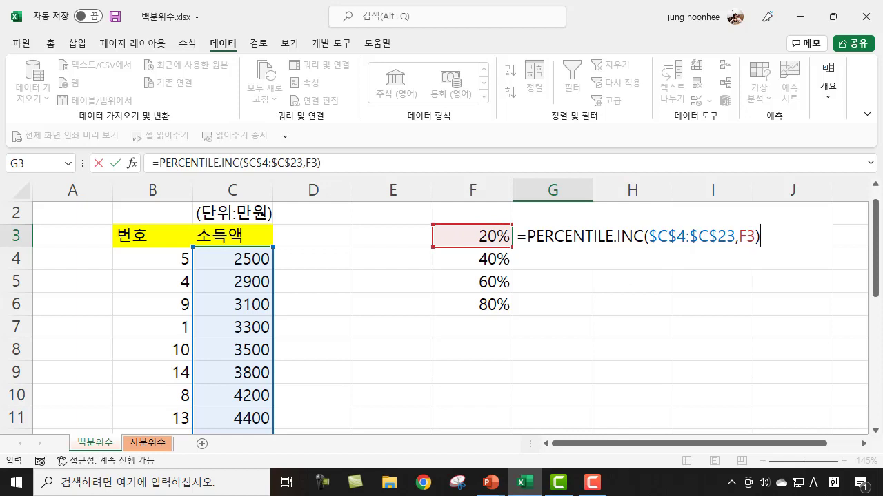
pyautogui.press('Return')
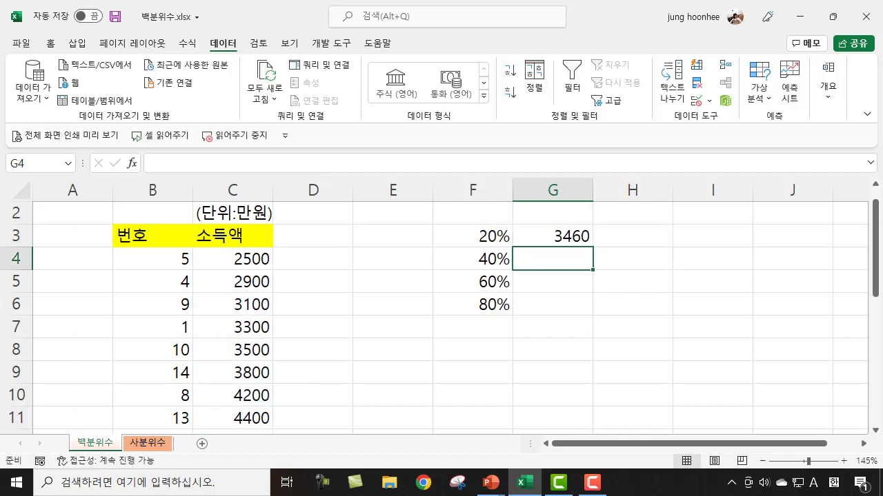
pyautogui.click(564, 238)
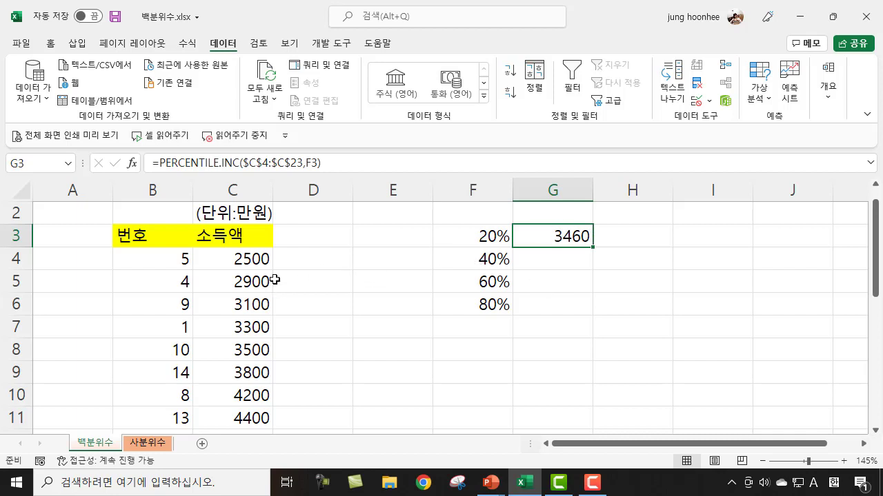
# Compare the 20% percentile in G3 with the sorted incomes by selecting the lowest values in C4:C7
pyautogui.scroll(-3, 256, 301)
pyautogui.scroll(3, 252, 358)
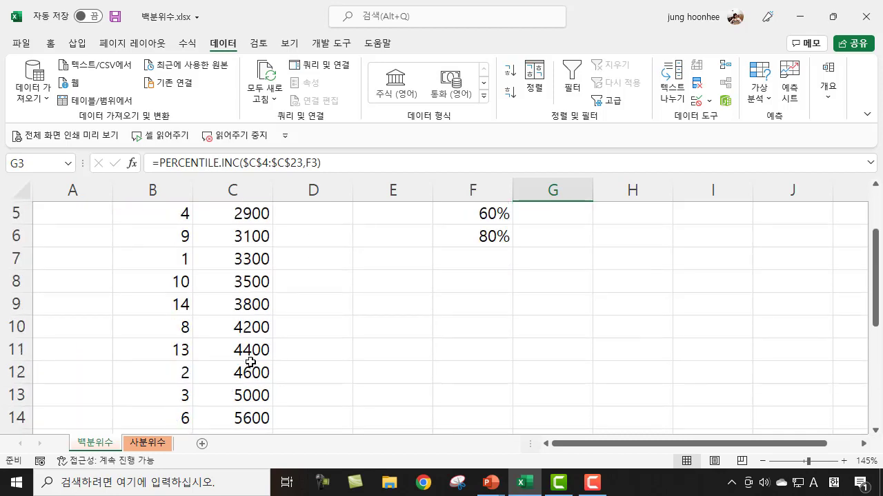
pyautogui.click(542, 304)
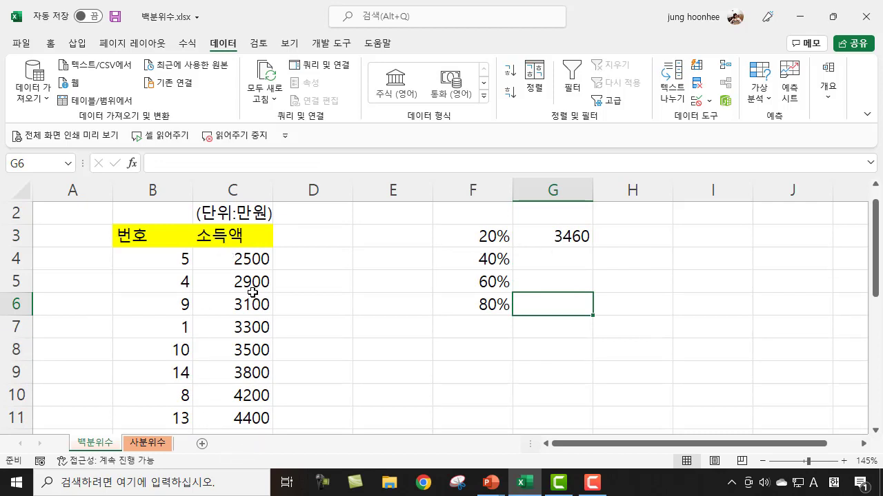
pyautogui.click(487, 238)
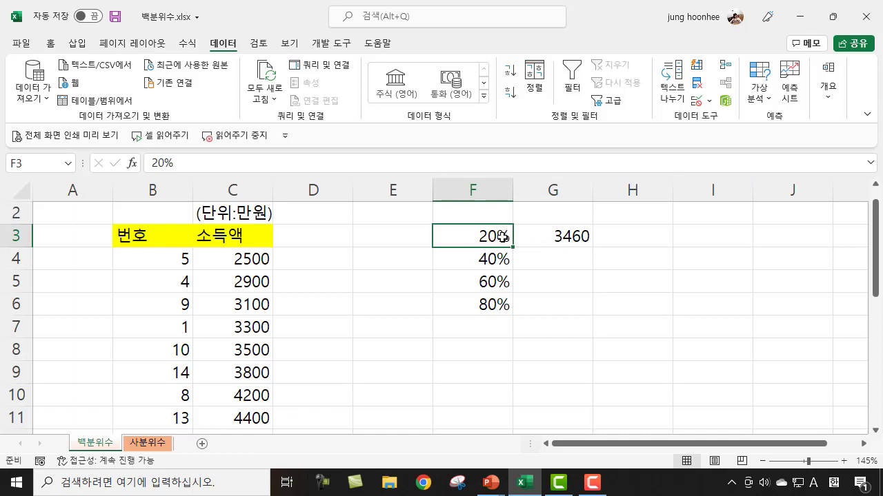
pyautogui.click(572, 238)
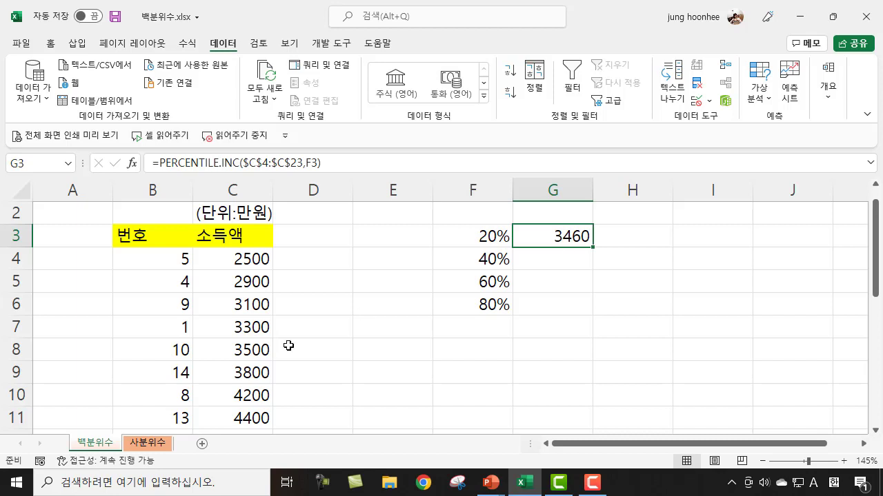
pyautogui.click(255, 318)
pyautogui.moveTo(254, 318); pyautogui.dragTo(250, 257)
pyautogui.click(251, 258)
pyautogui.click(243, 280)
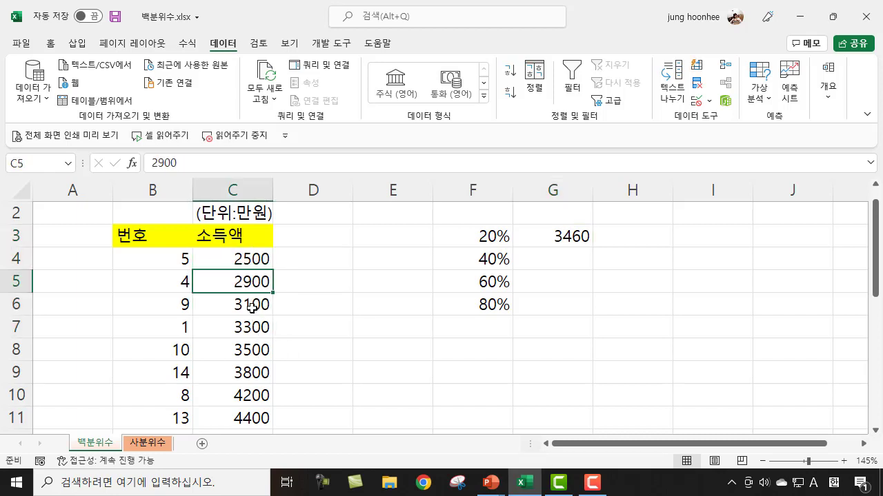
pyautogui.click(244, 306)
pyautogui.click(244, 329)
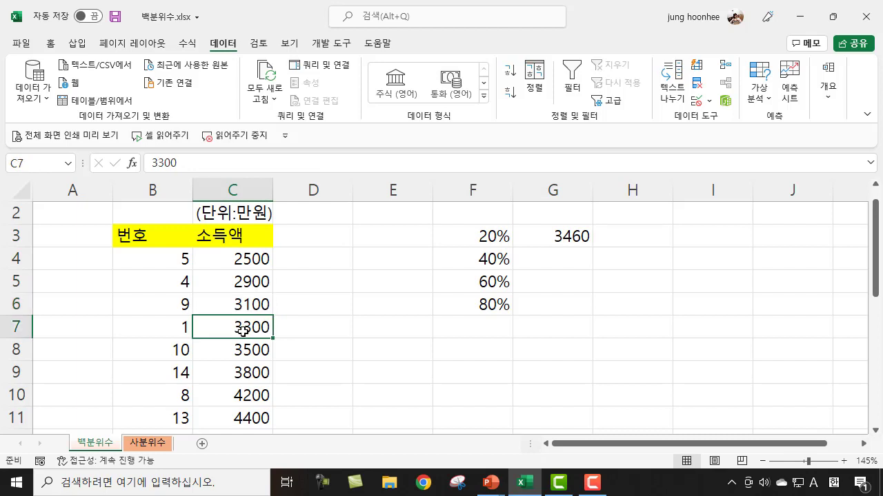
pyautogui.moveTo(243, 329); pyautogui.dragTo(241, 260)
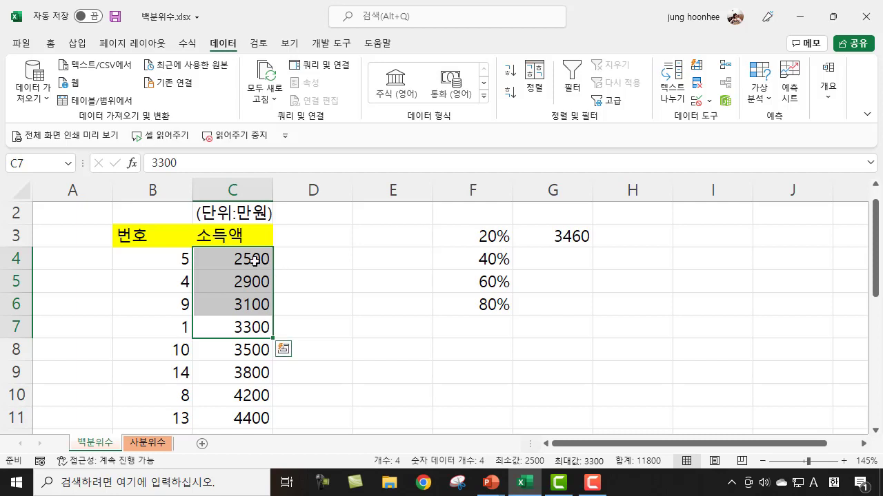
pyautogui.moveTo(256, 257); pyautogui.dragTo(250, 325)
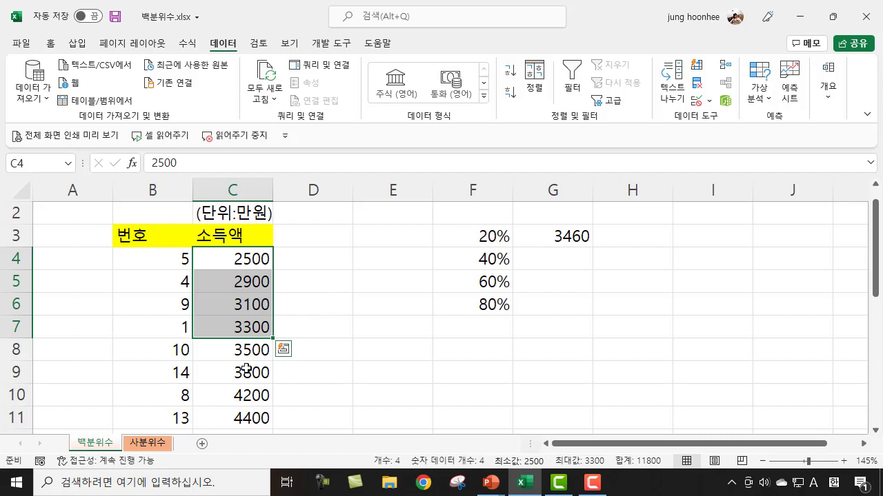
# Fill the PERCENTILE.INC formula from G3 down to G6 for the 40%, 60% and 80% levels
pyautogui.click(554, 237)
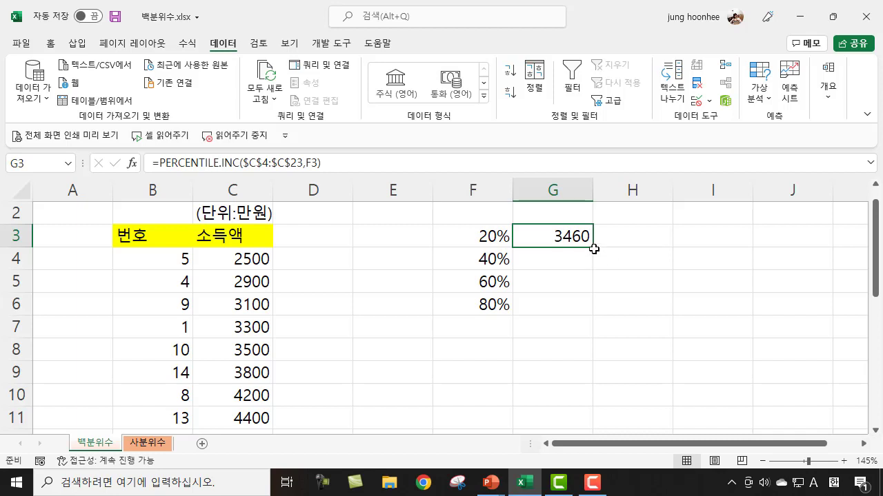
pyautogui.moveTo(594, 248); pyautogui.dragTo(593, 313)
pyautogui.click(646, 282)
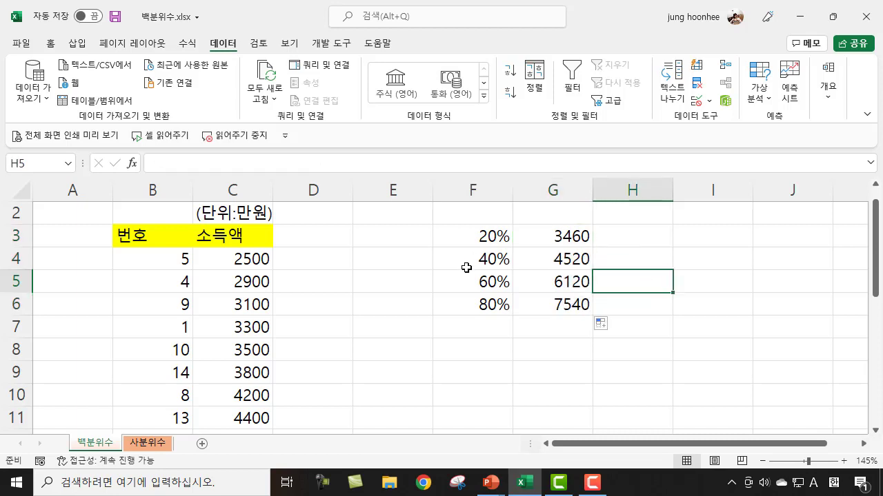
# Compare the 40% percentile in G4 with the sorted incomes by selecting the values in C4:C11
pyautogui.click(556, 259)
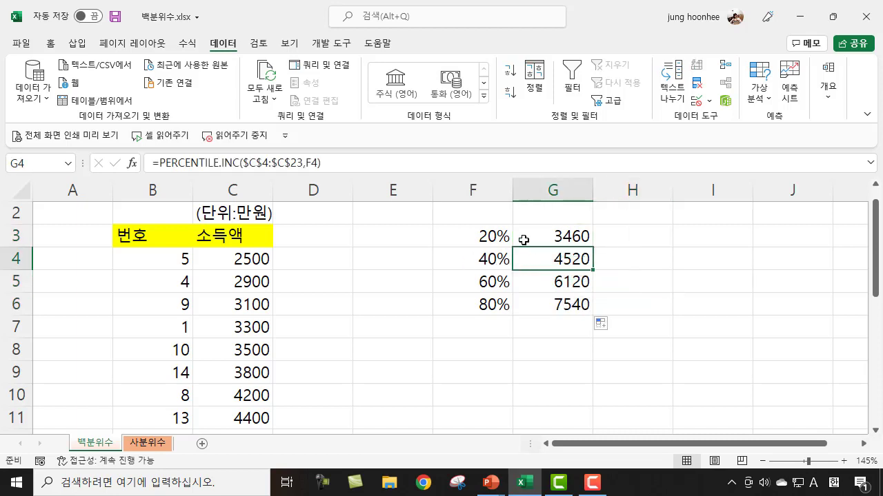
pyautogui.click(496, 260)
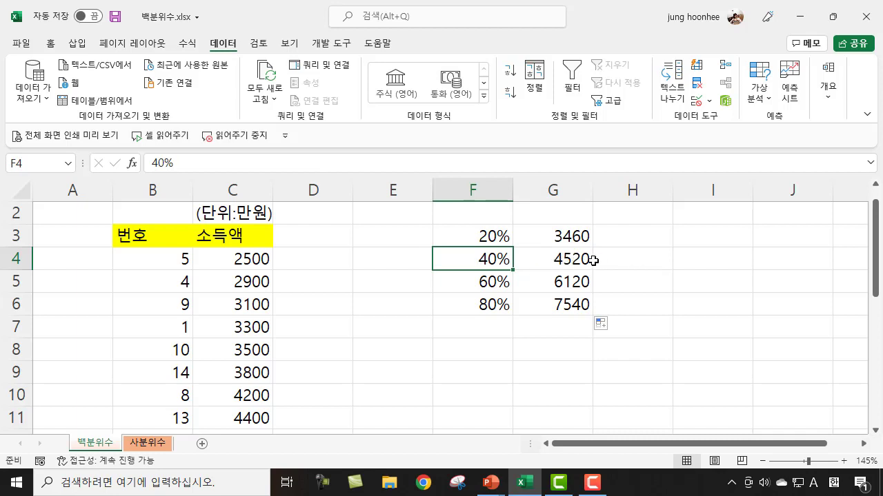
pyautogui.click(569, 260)
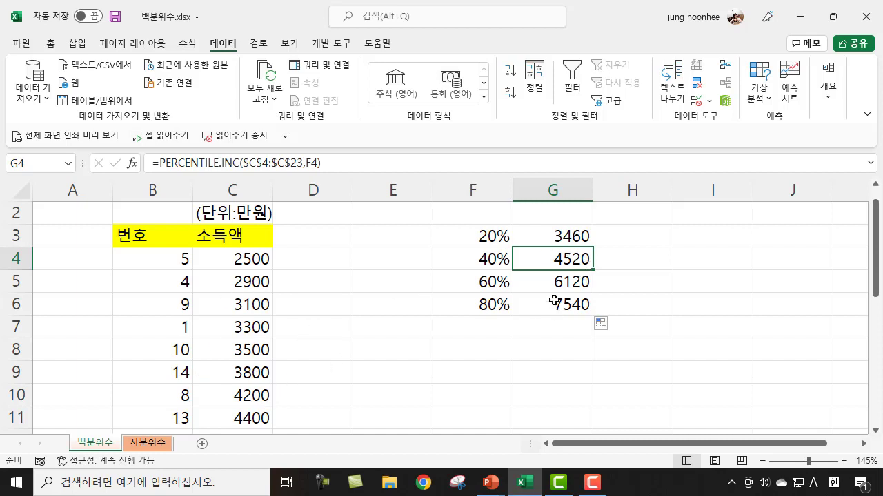
pyautogui.moveTo(253, 419); pyautogui.dragTo(252, 266)
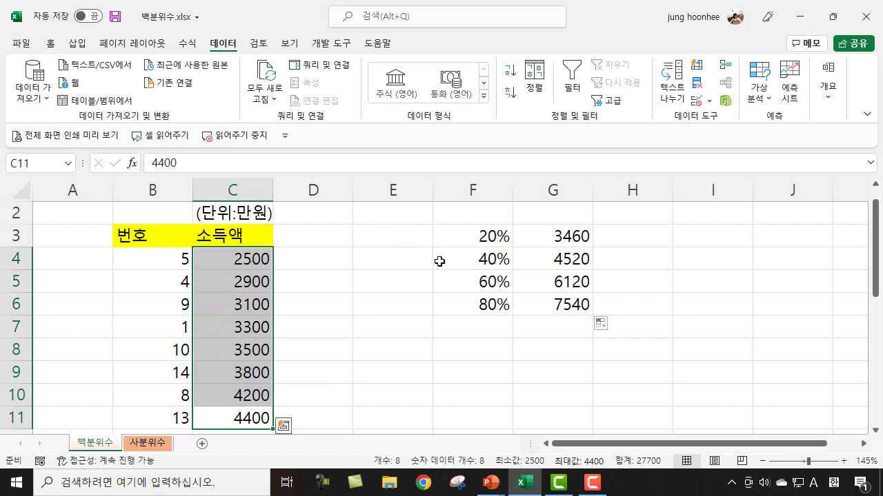
pyautogui.click(236, 258)
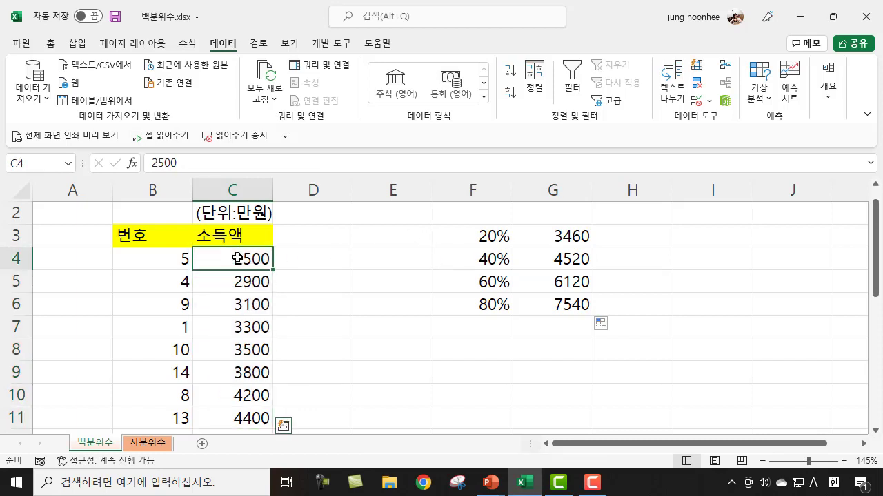
pyautogui.moveTo(237, 259); pyautogui.dragTo(246, 415)
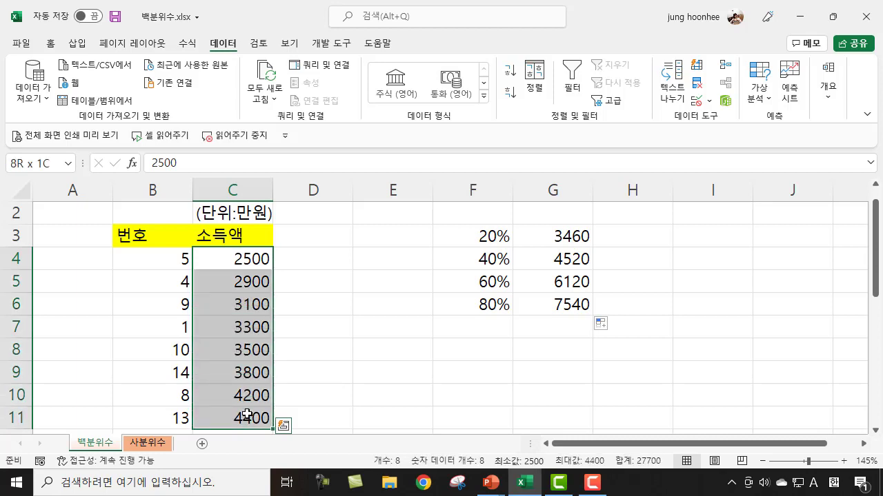
pyautogui.click(555, 261)
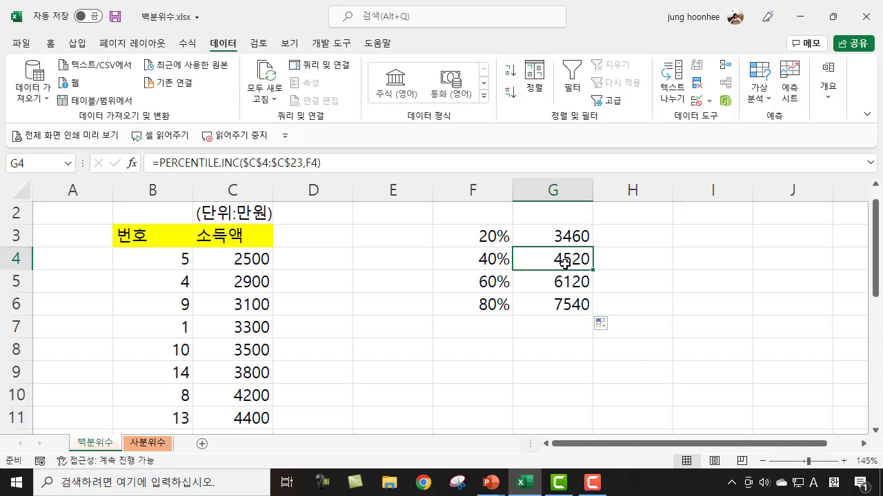
# Compare the 60% percentile in G5 with the sorted incomes by selecting the values in C4:C15
pyautogui.click(504, 282)
pyautogui.click(558, 281)
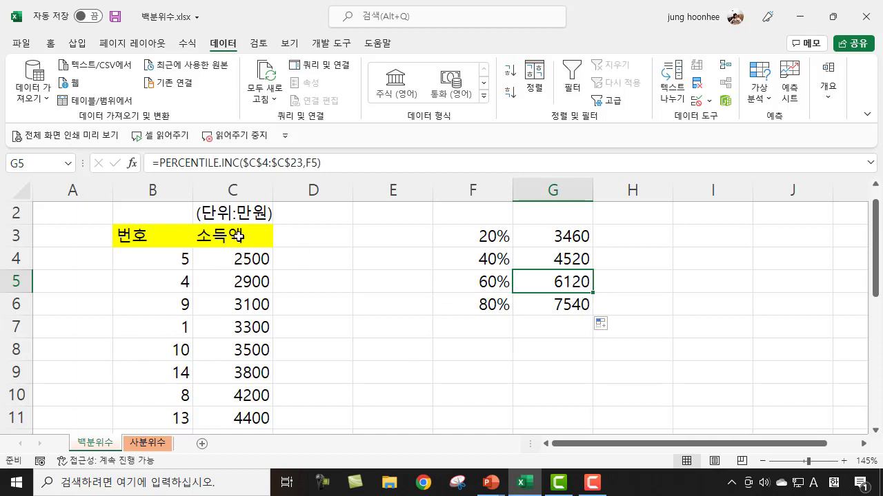
pyautogui.moveTo(254, 255); pyautogui.dragTo(253, 300)
pyautogui.scroll(3, 286, 310)
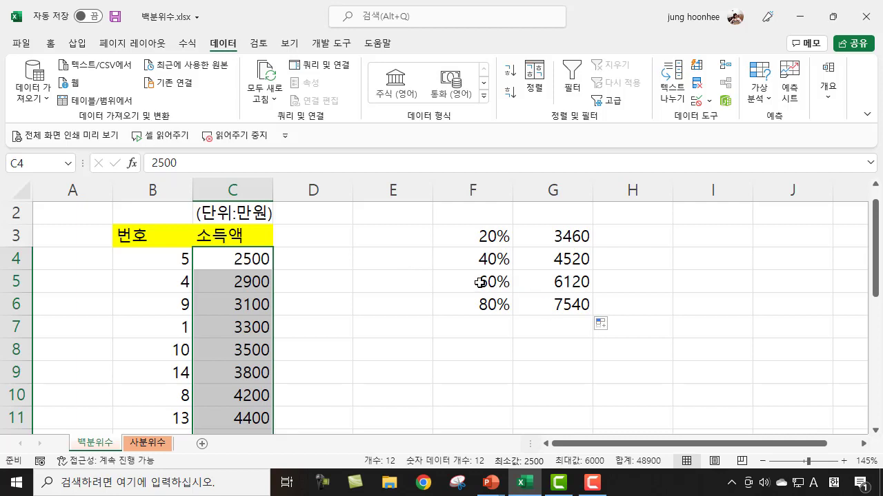
pyautogui.scroll(-2, 221, 281)
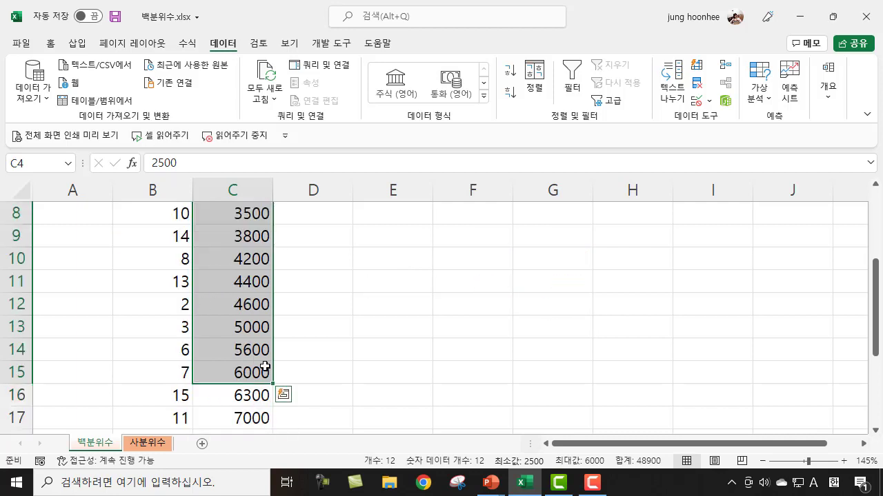
pyautogui.scroll(3, 264, 366)
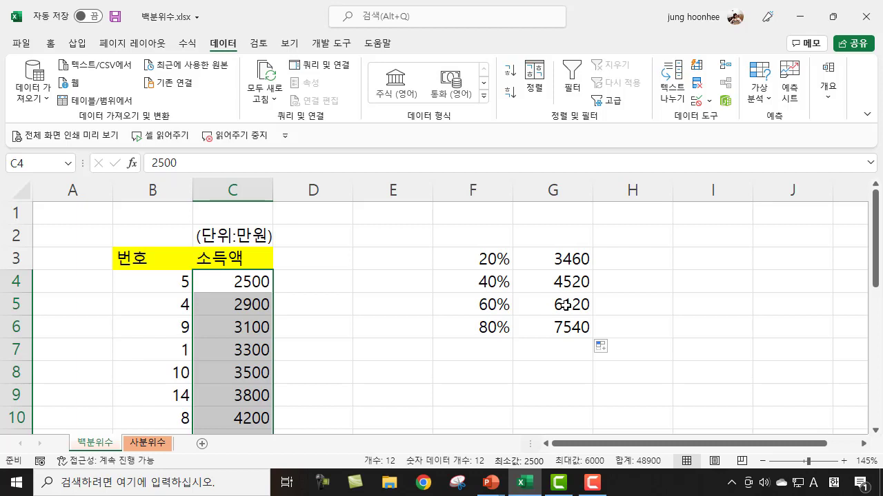
# Compare the 80% percentile in G6 with the sorted incomes by selecting the values in C4:C19
pyautogui.click(478, 329)
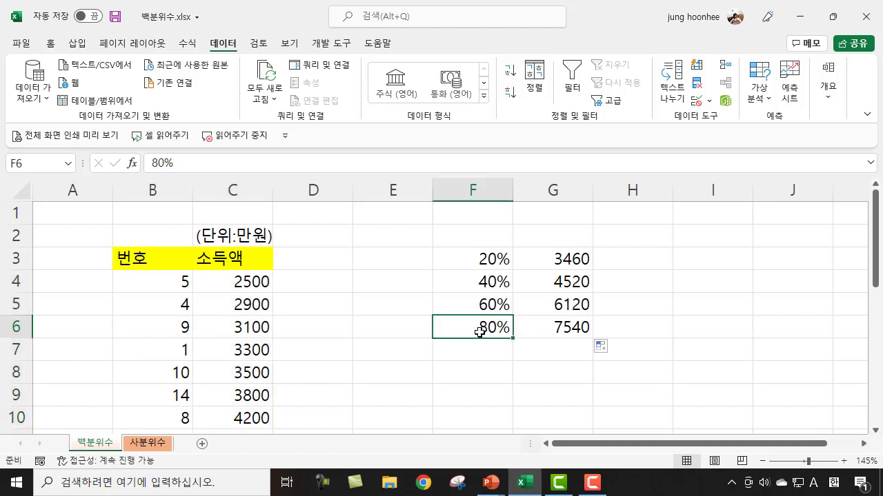
pyautogui.click(572, 330)
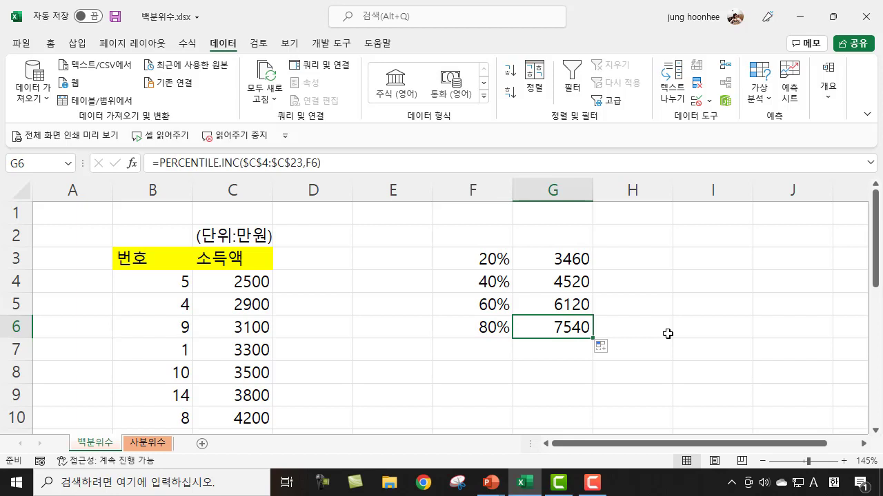
pyautogui.click(487, 329)
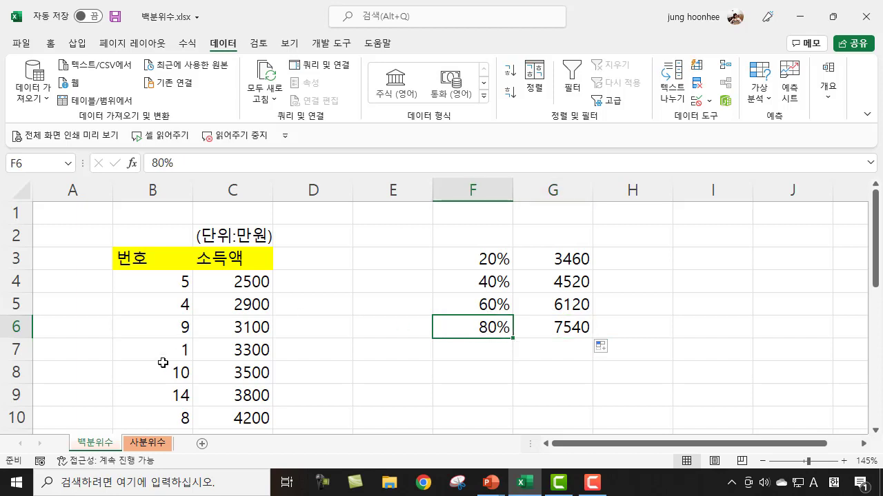
pyautogui.click(555, 329)
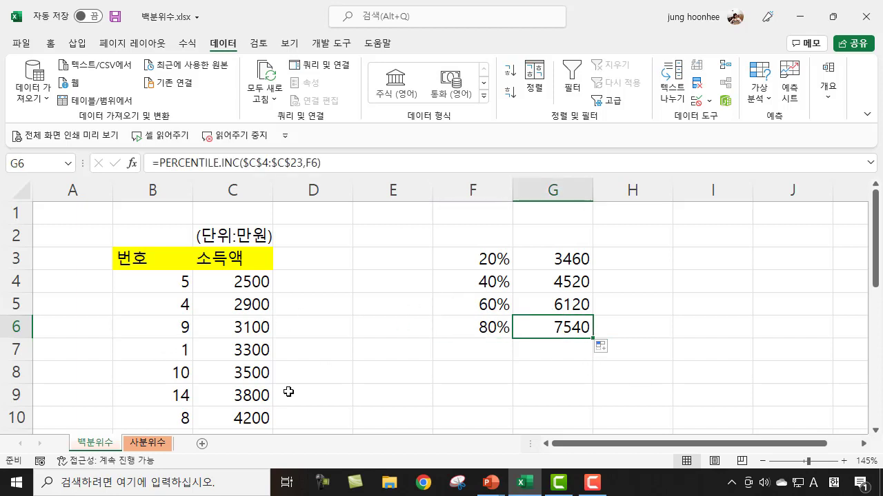
pyautogui.click(239, 279)
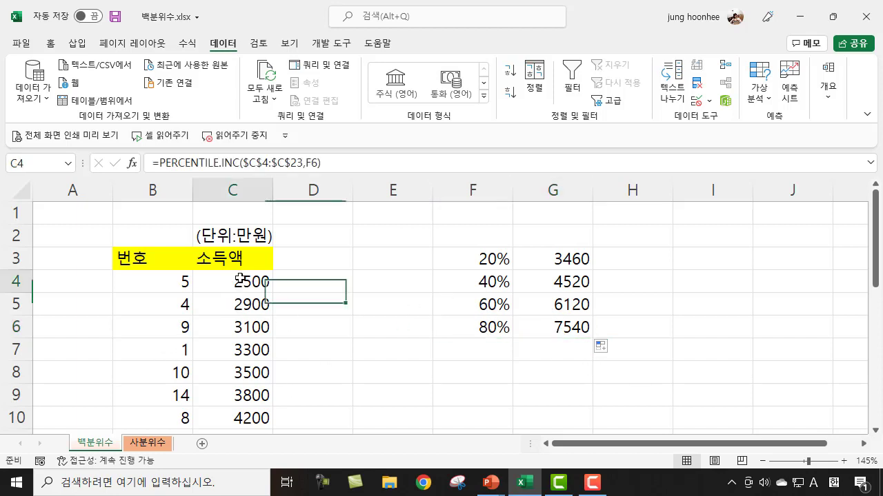
pyautogui.moveTo(239, 278)
pyautogui.mouseDown()
pyautogui.moveTo(231, 454)
pyautogui.moveTo(242, 283)
pyautogui.mouseUp()
pyautogui.scroll(4, 465, 324)
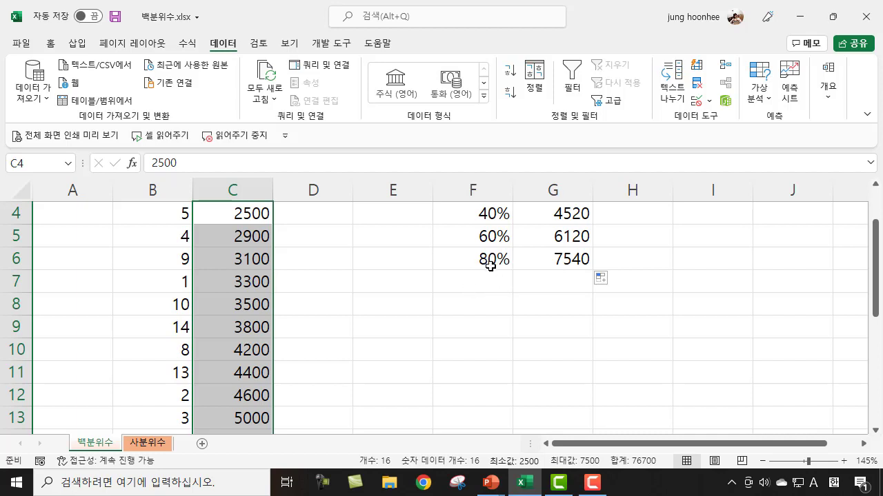
# Examine the incomes above the 80% percentile in G6 by selecting C20:C23
pyautogui.click(570, 264)
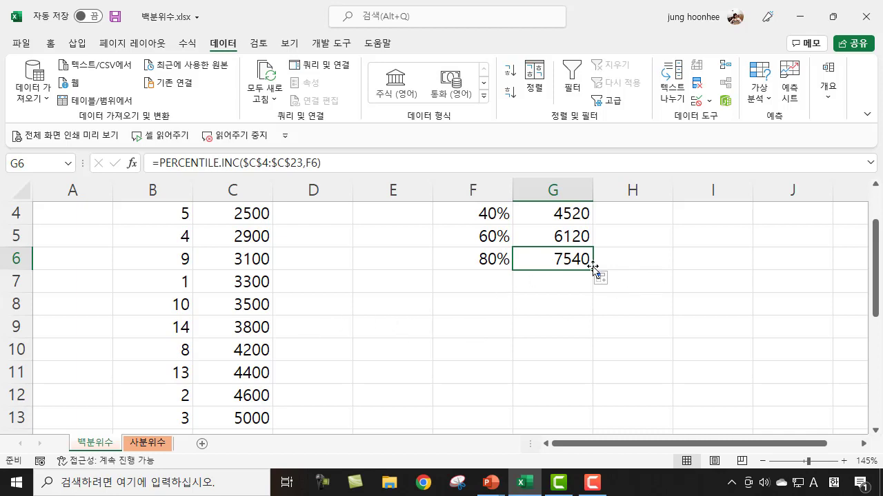
pyautogui.click(563, 290)
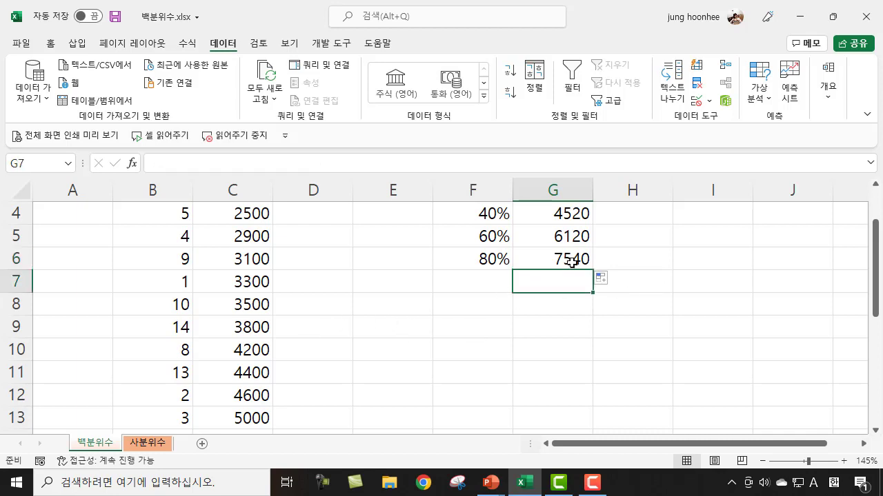
pyautogui.click(571, 262)
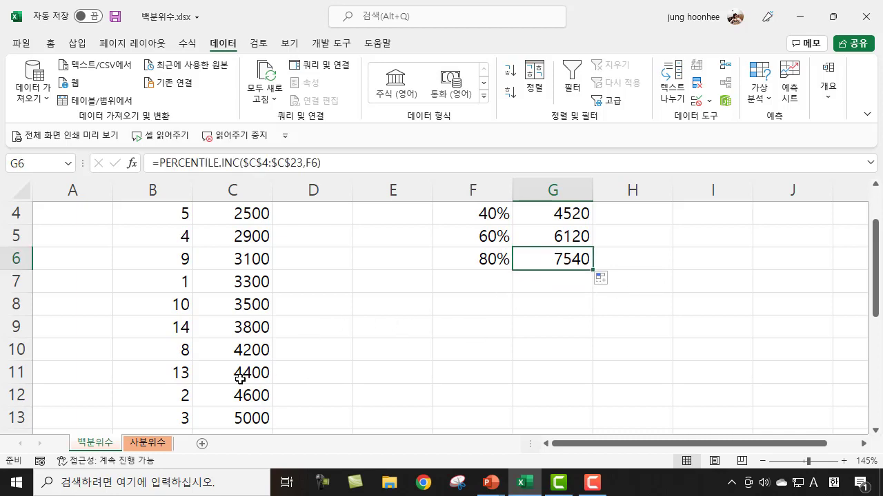
pyautogui.scroll(-4, 240, 378)
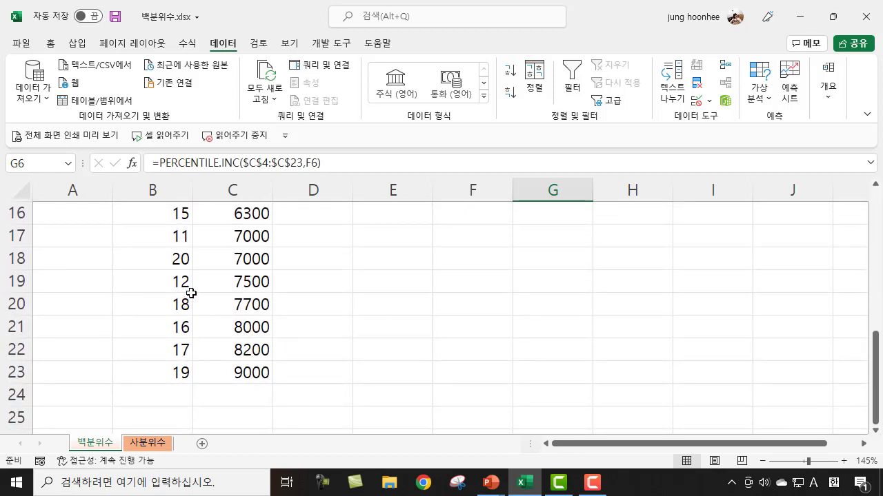
pyautogui.moveTo(247, 301); pyautogui.dragTo(246, 370)
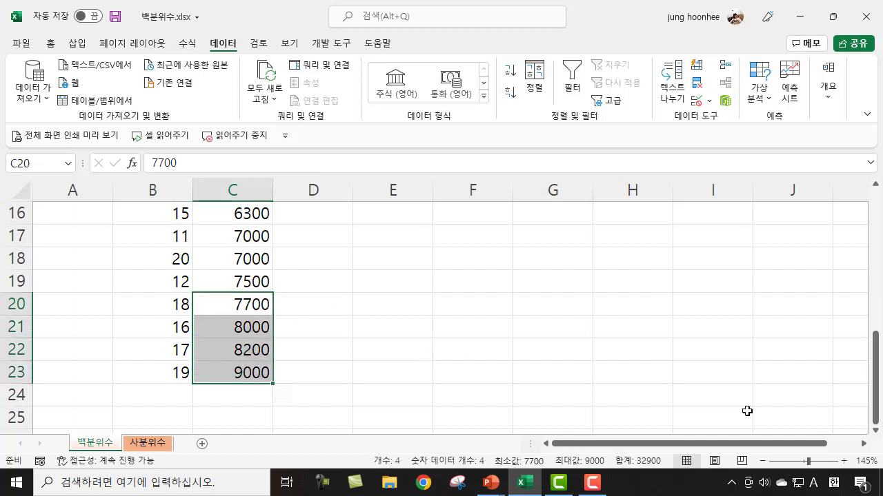
# Enter the labels 상위20% in F8 and 하위20% in F9, below the percentile results
pyautogui.scroll(5, 682, 390)
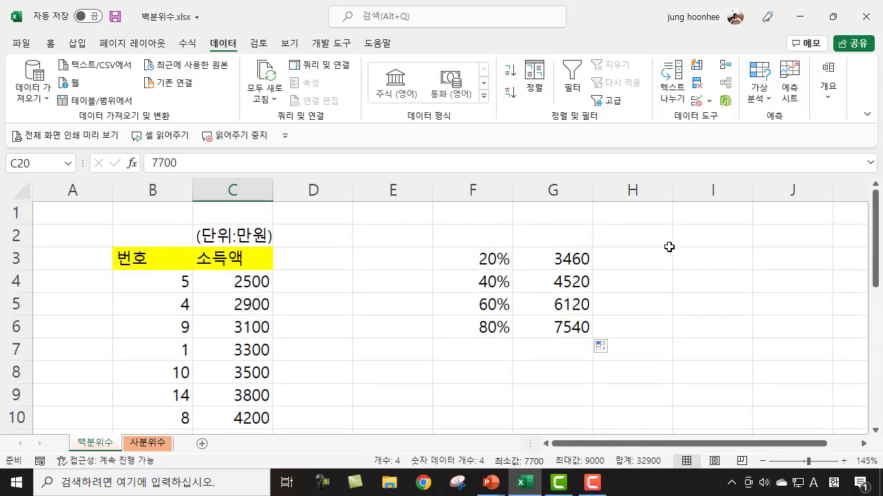
pyautogui.click(480, 374)
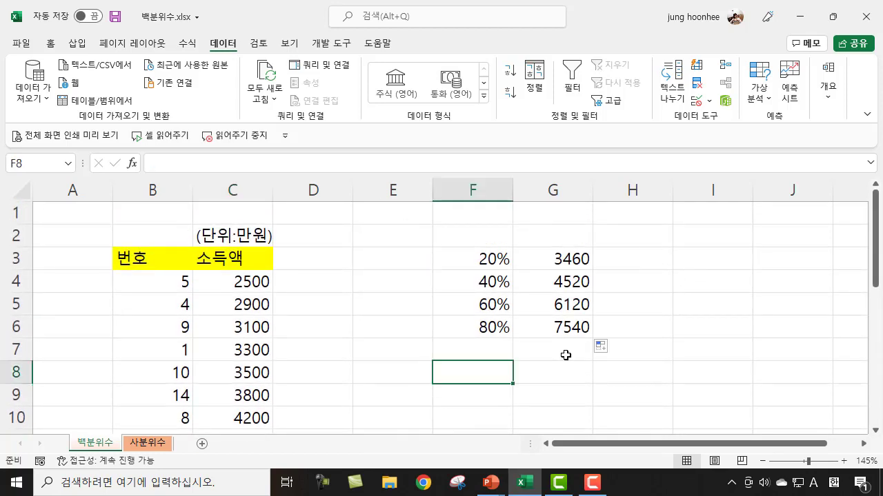
pyautogui.write('tk')
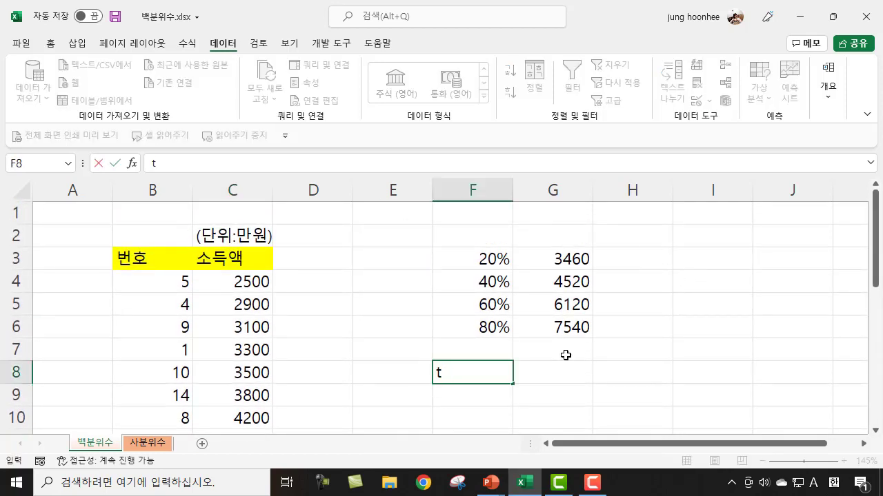
pyautogui.press('BackSpace')
pyautogui.press('Hangul')
pyautogui.write('상위')
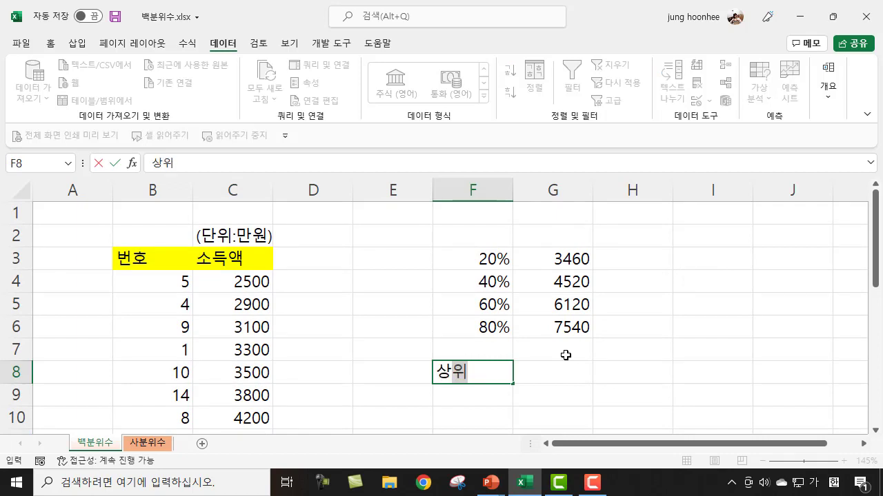
pyautogui.write('20%')
pyautogui.press('Return')
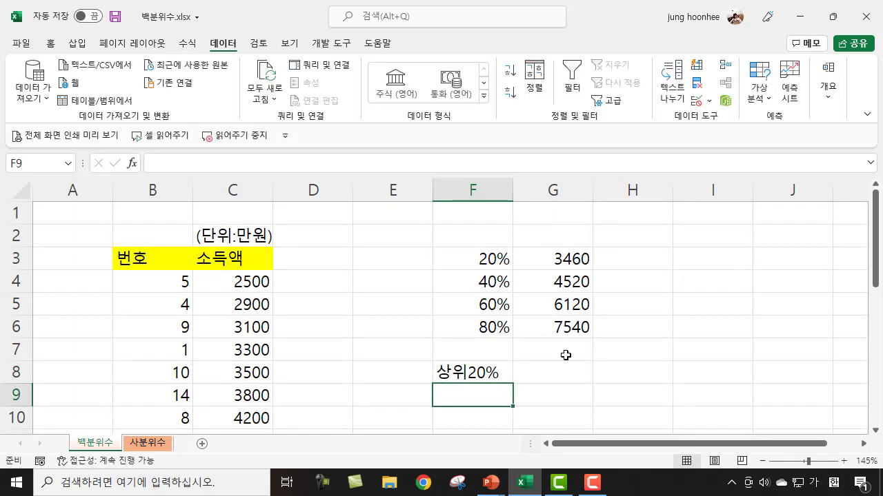
pyautogui.write('하위')
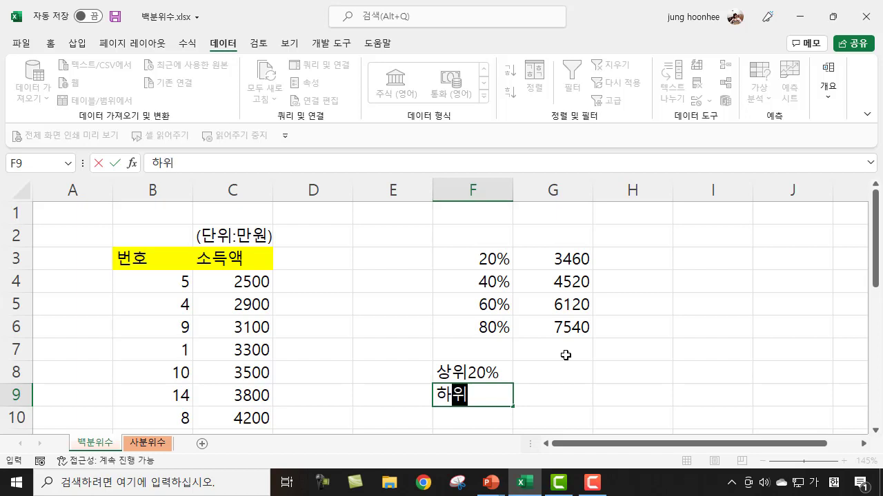
pyautogui.write('20%')
pyautogui.press('Return')
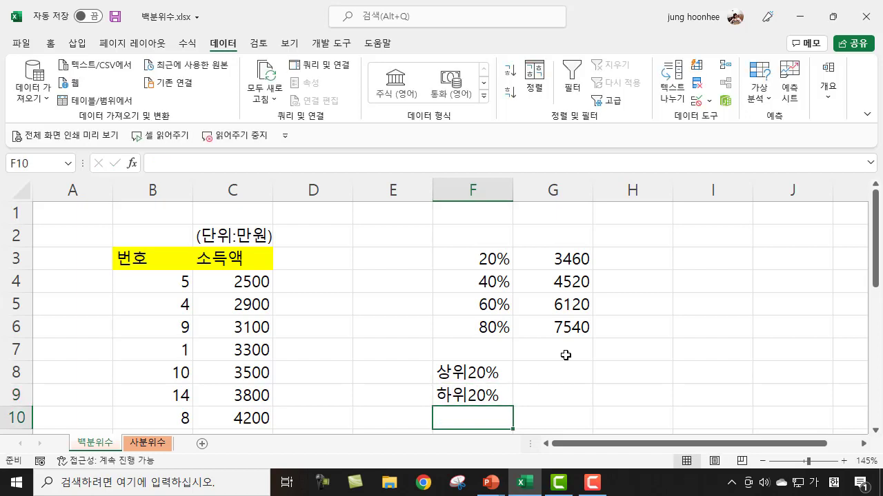
# Check the 80% percentile formula in G6 and start a formula in G8, beside the 상위20% label
pyautogui.click(549, 376)
pyautogui.click(704, 419)
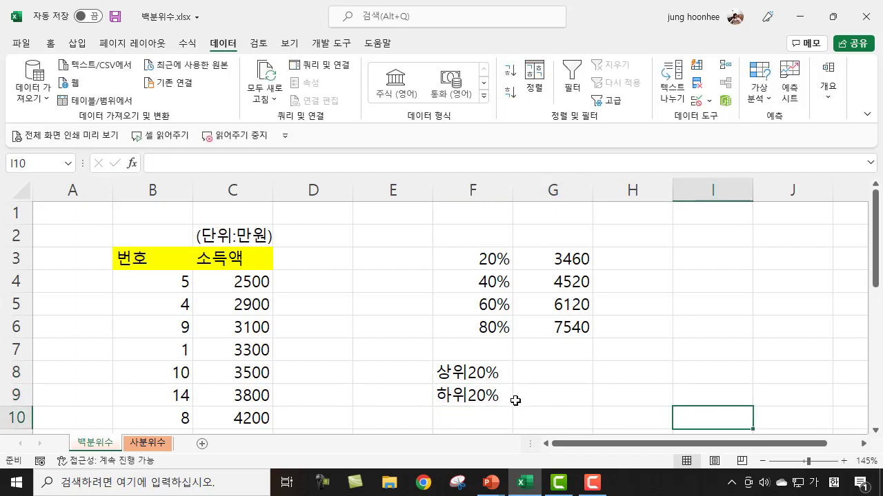
pyautogui.click(458, 372)
pyautogui.click(560, 373)
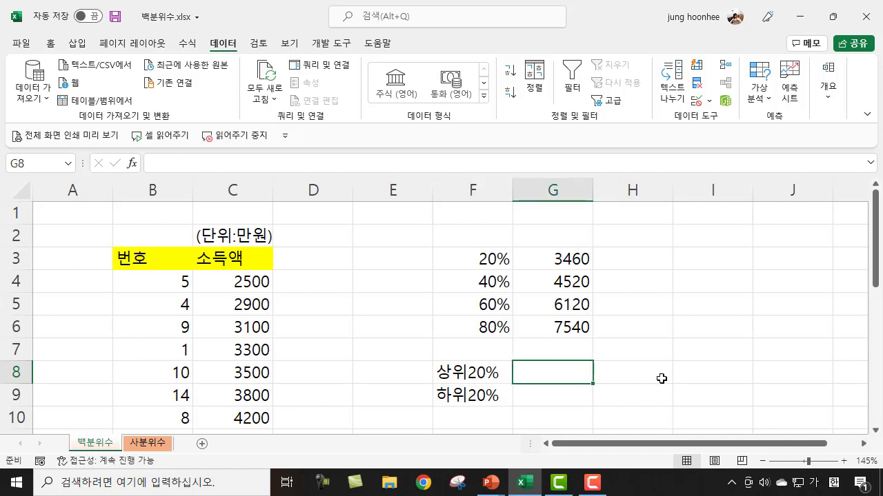
pyautogui.click(566, 328)
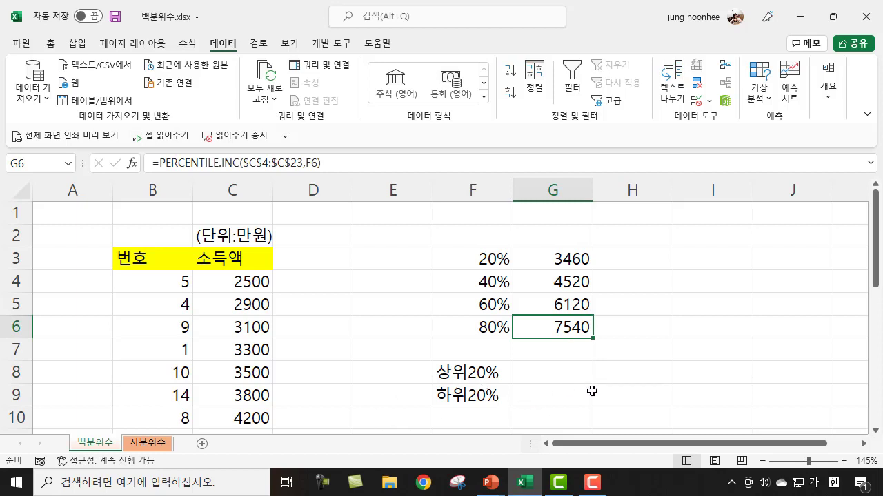
pyautogui.click(556, 375)
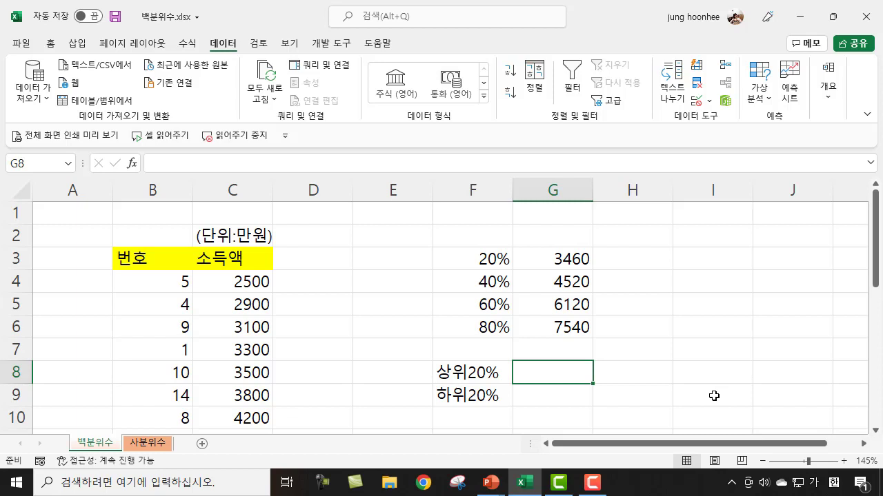
pyautogui.write('=')
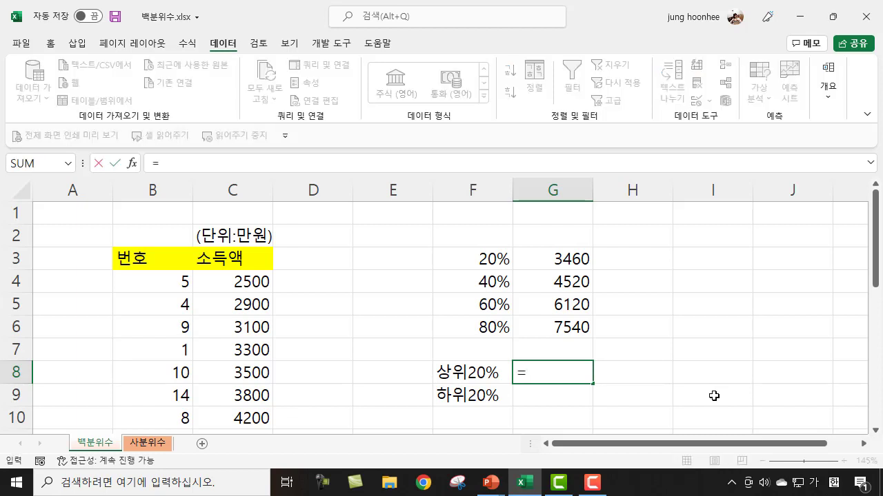
pyautogui.write('ㅁㅍㄷㄱㅁㅎ')
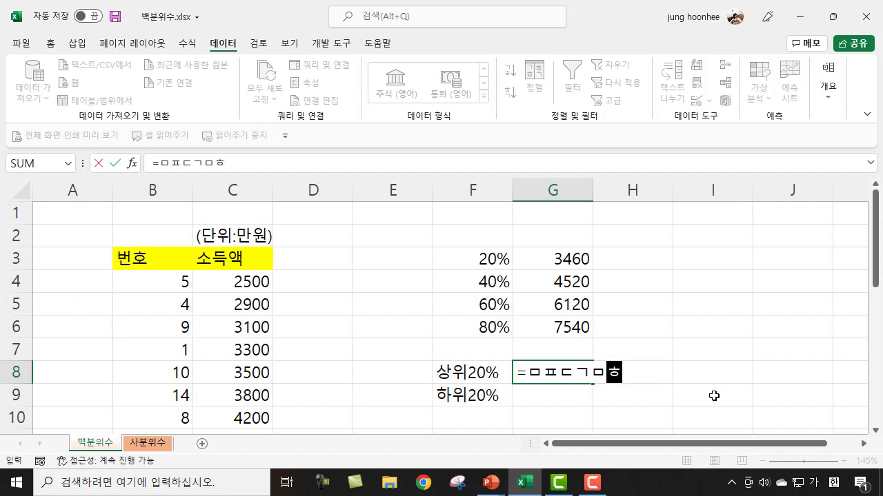
pyautogui.press('BackSpace')
pyautogui.press('BackSpace')
pyautogui.press('BackSpace')
pyautogui.press('BackSpace')
pyautogui.press('BackSpace')
pyautogui.press('BackSpace')
pyautogui.press('Hangul')
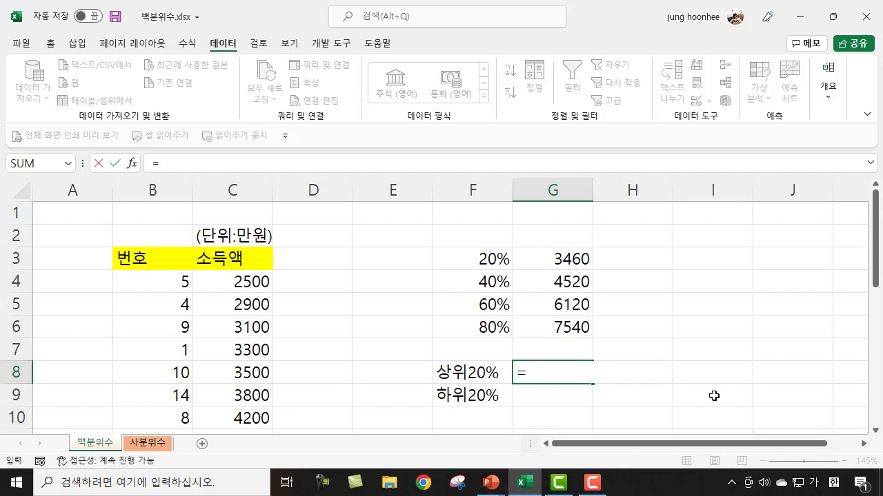
# Complete the G8 formula as =averageif(C4:C22,">=G6") to average the incomes at or above the 80% percentile
pyautogui.write('average')
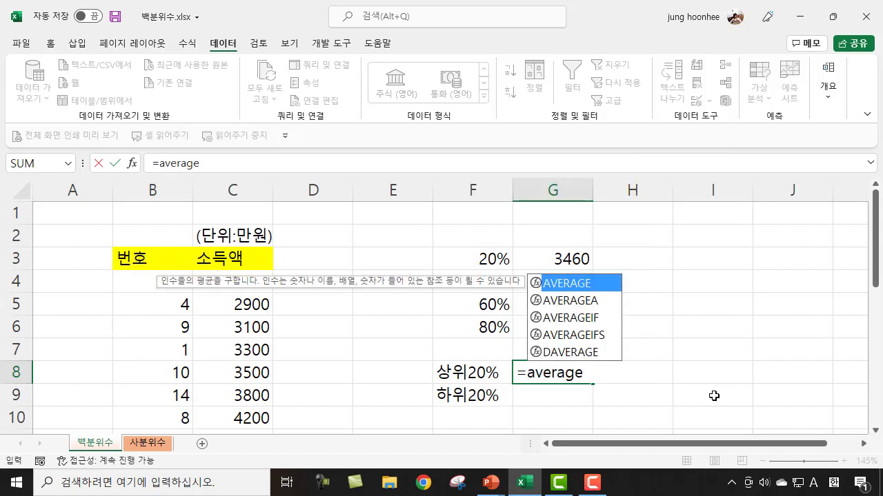
pyautogui.write('if')
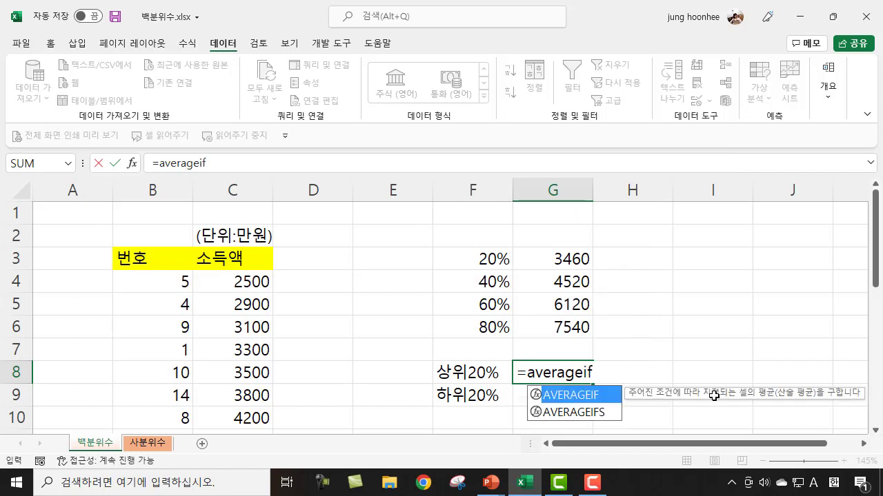
pyautogui.write('(')
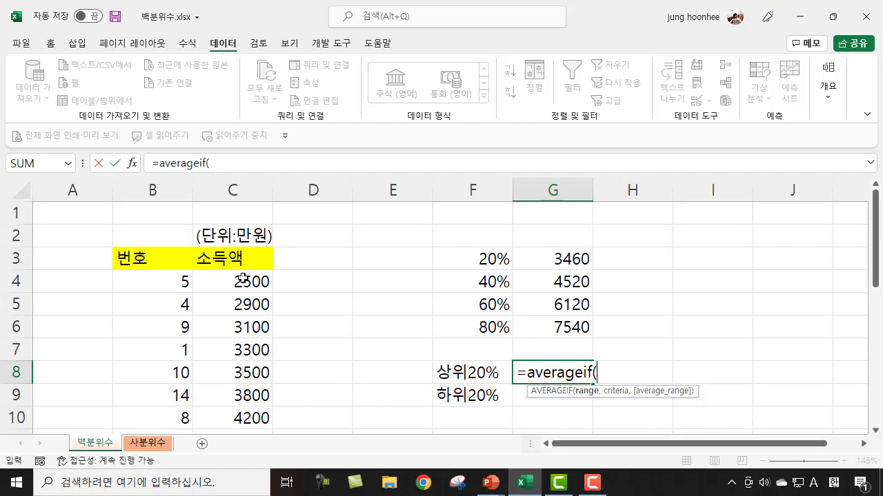
pyautogui.moveTo(239, 281); pyautogui.dragTo(236, 418)
pyautogui.scroll(4, 545, 378)
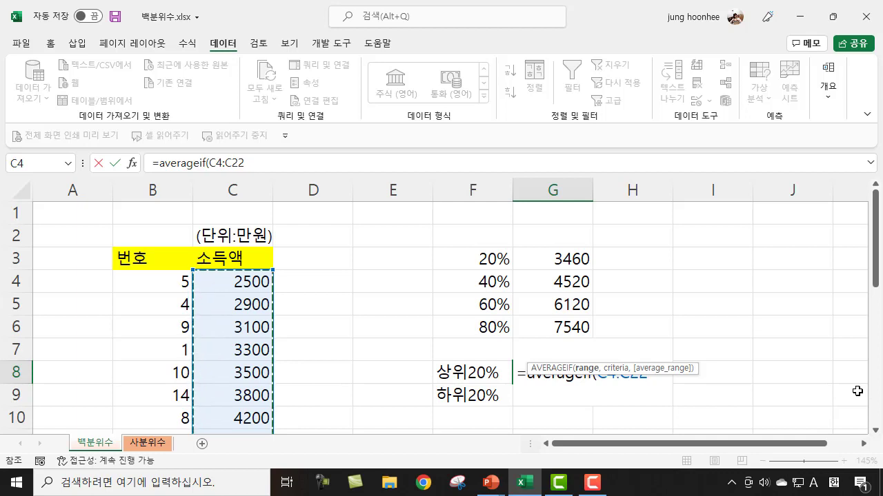
pyautogui.write(',')
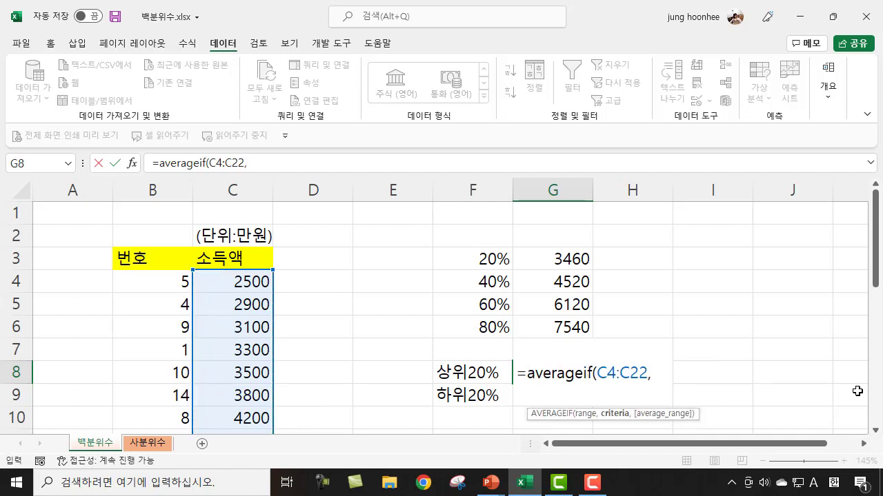
pyautogui.write('">=')
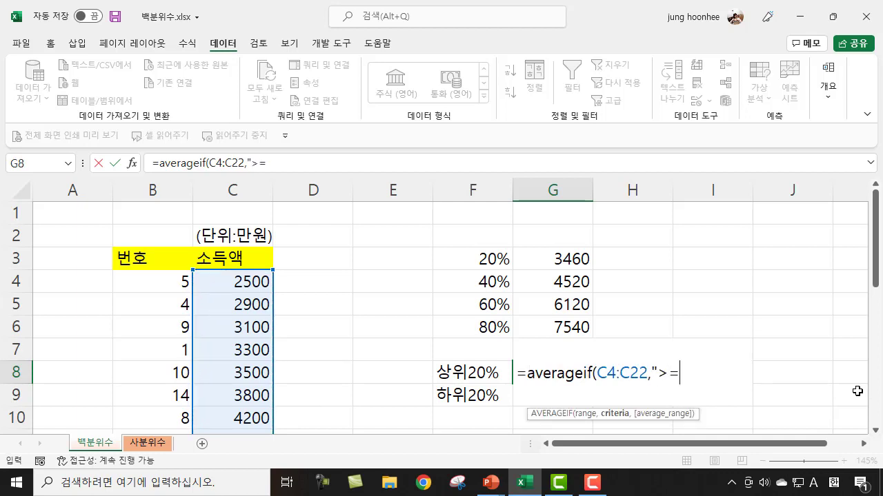
pyautogui.click(570, 328)
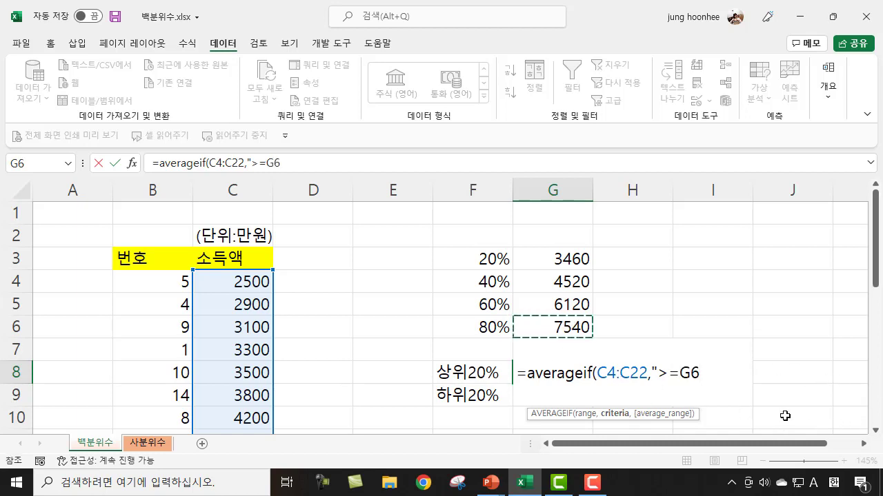
pyautogui.write('")')
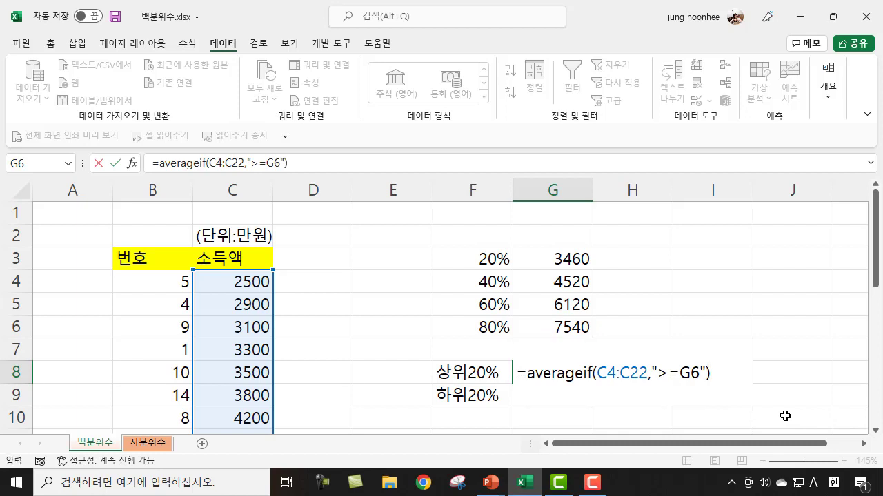
pyautogui.press('Return')
# Correct the criterion in G8 so the formula reads =AVERAGEIF(C4:C22,">="&G6)
pyautogui.click(555, 373)
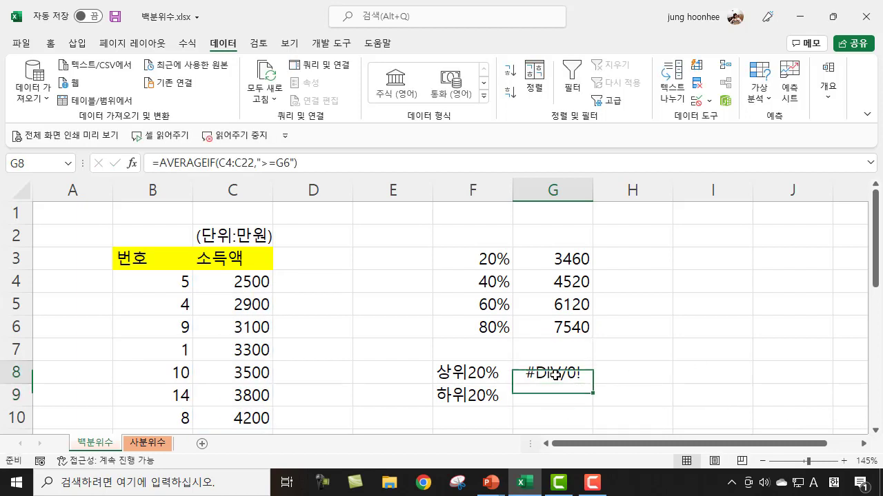
pyautogui.click(295, 162)
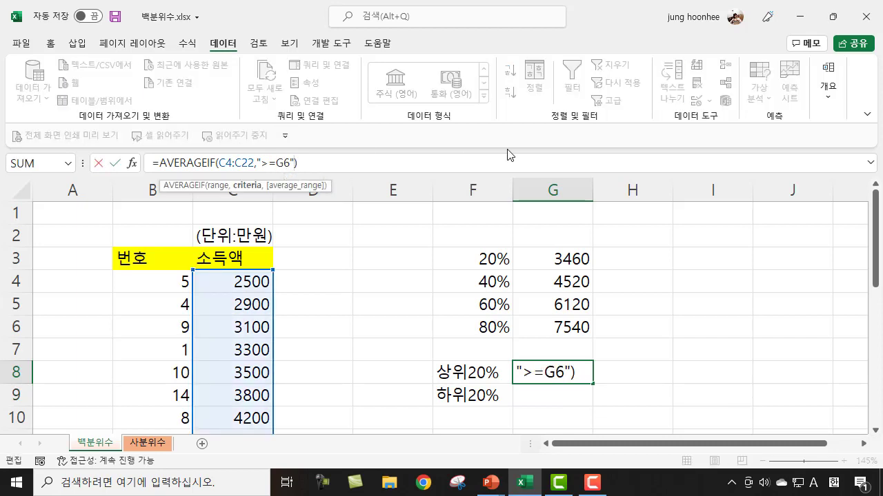
pyautogui.press('BackSpace')
pyautogui.click(268, 162)
pyautogui.write('"')
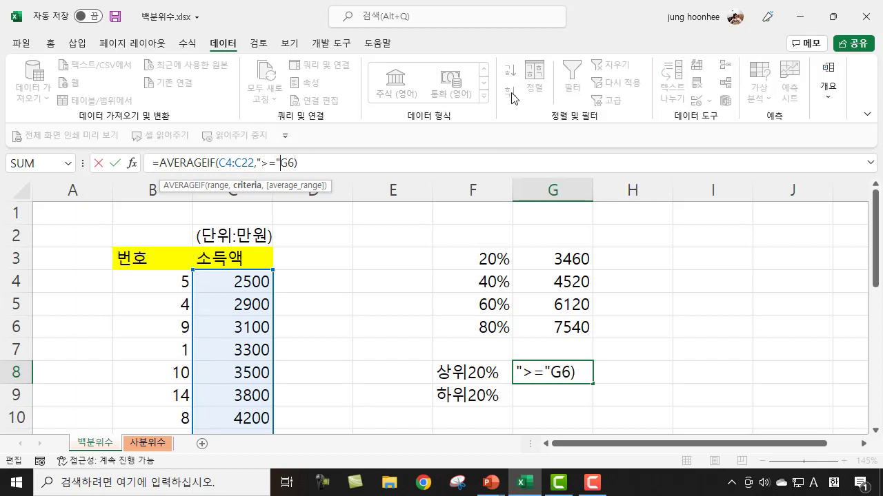
pyautogui.write('&')
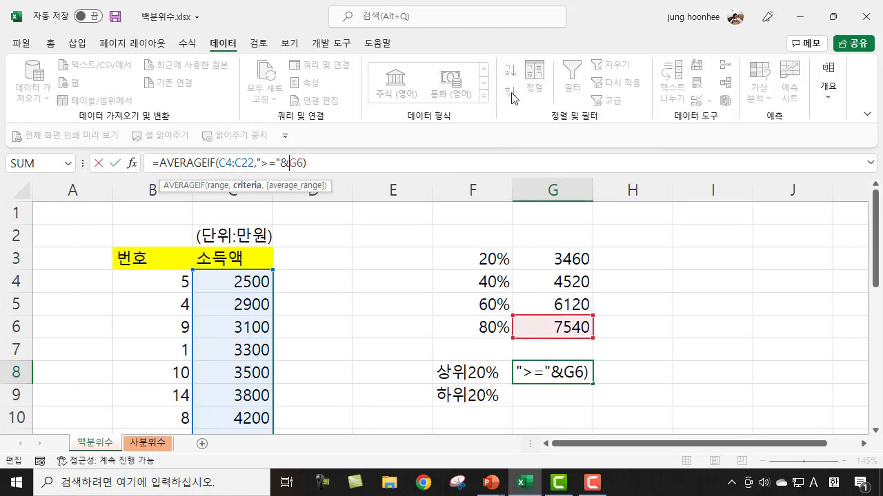
pyautogui.press('Return')
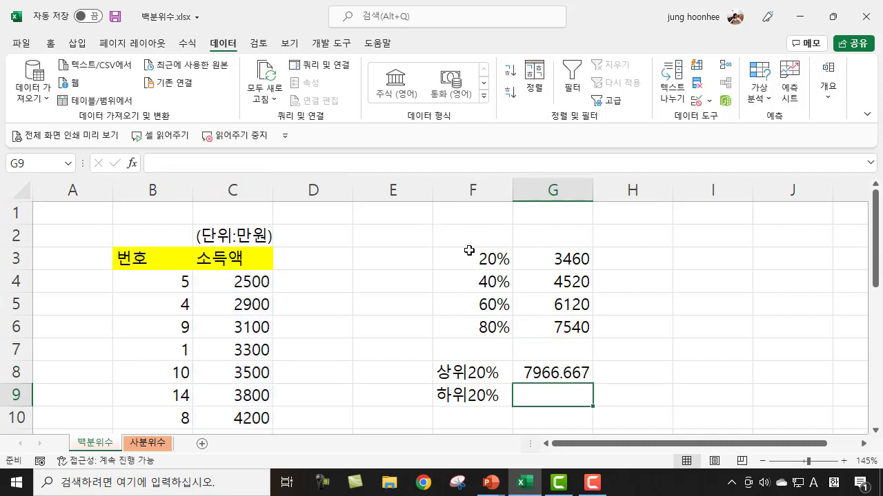
# Apply the comma number style to the 상위20% average in G8
pyautogui.click(566, 377)
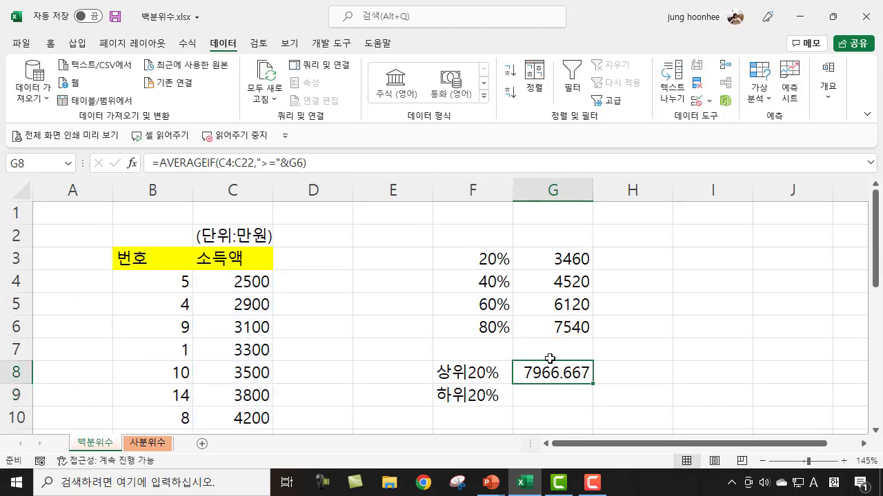
pyautogui.click(50, 43)
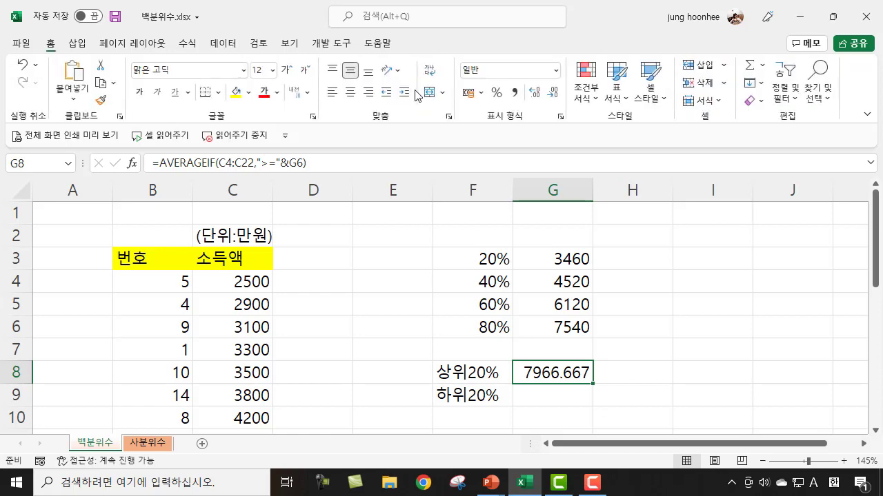
pyautogui.click(516, 95)
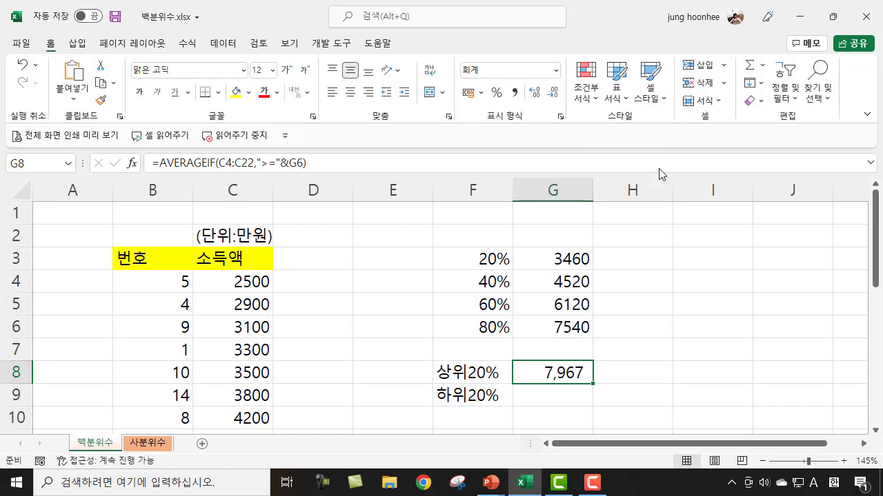
pyautogui.click(612, 394)
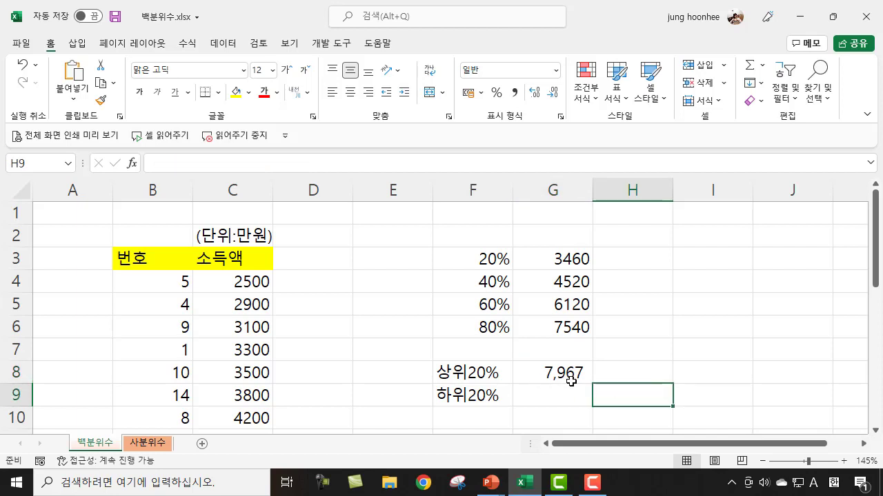
# Copy the AVERAGEIF formula text from G8 and paste it unchanged into G9, beside the 하위20% label
pyautogui.click(571, 373)
pyautogui.click(471, 378)
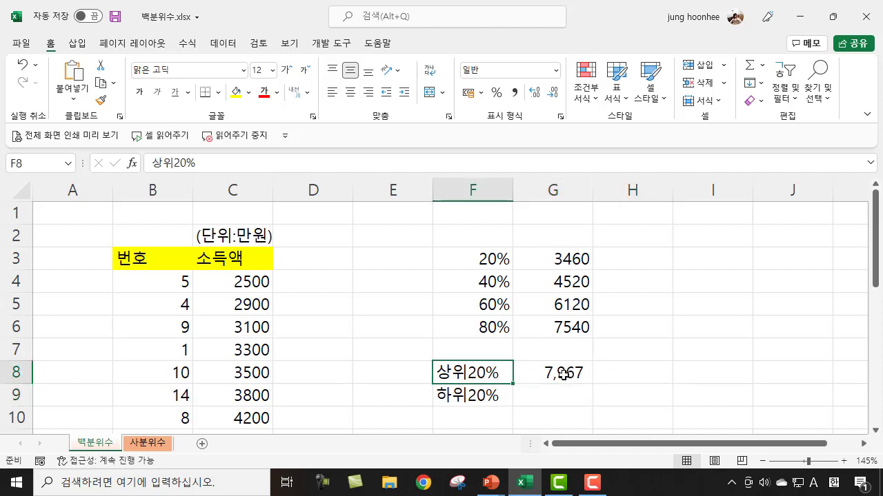
pyautogui.click(565, 373)
pyautogui.click(547, 396)
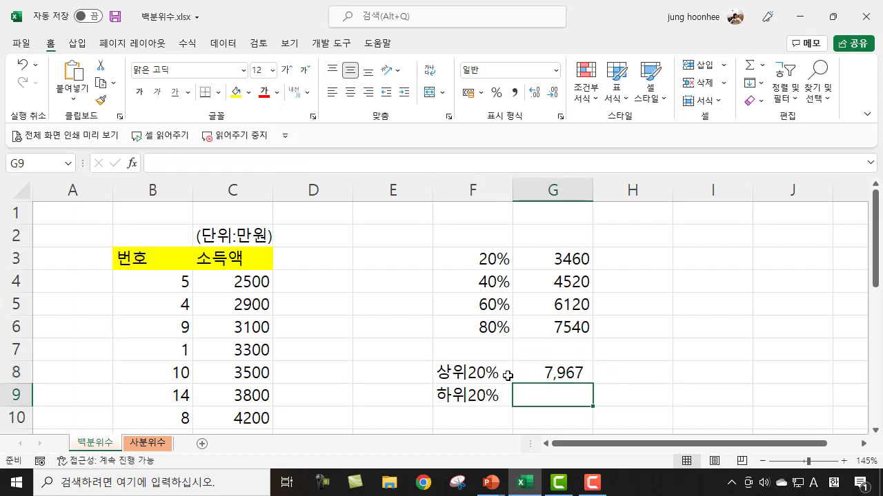
pyautogui.click(561, 368)
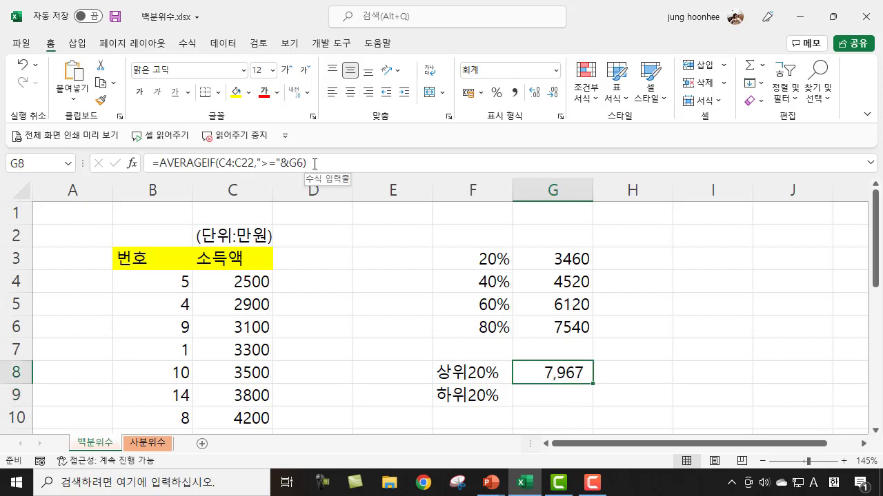
pyautogui.moveTo(314, 163); pyautogui.dragTo(152, 163)
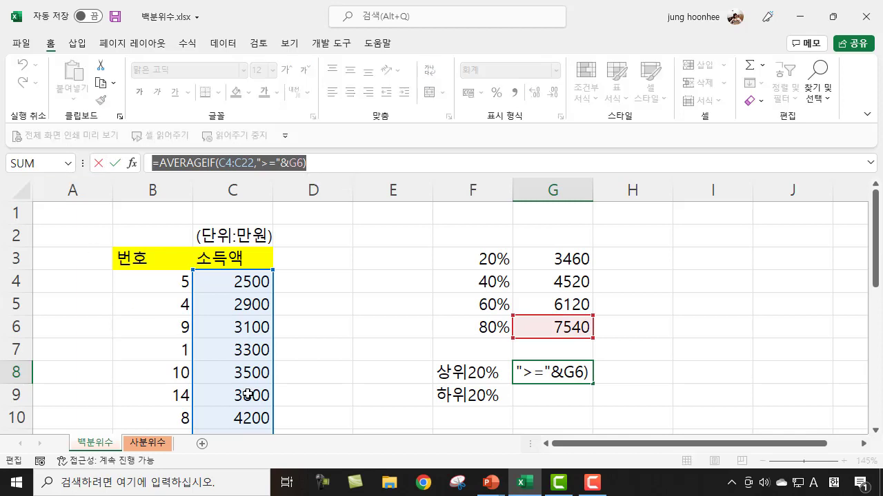
pyautogui.hotkey('ctrl', 'c')
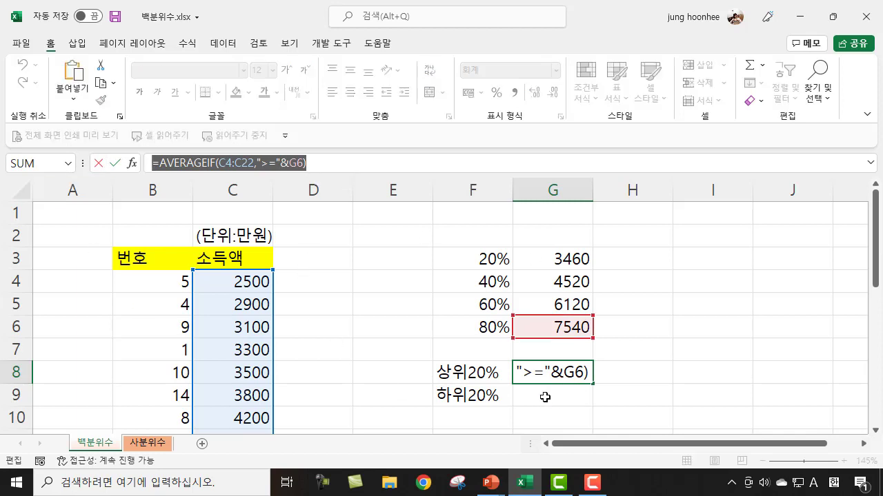
pyautogui.press('Return')
pyautogui.hotkey('ctrl', 'v')
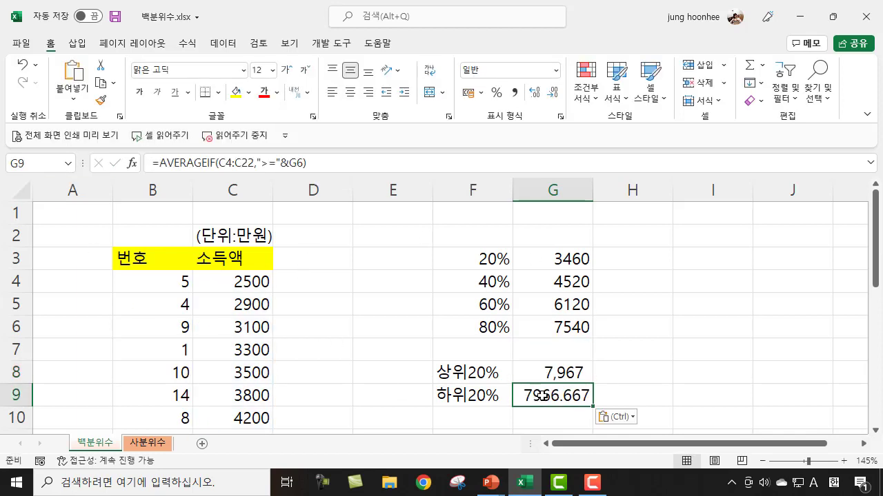
# Change the comparison operator in the G9 criterion to "<="
pyautogui.click(305, 159)
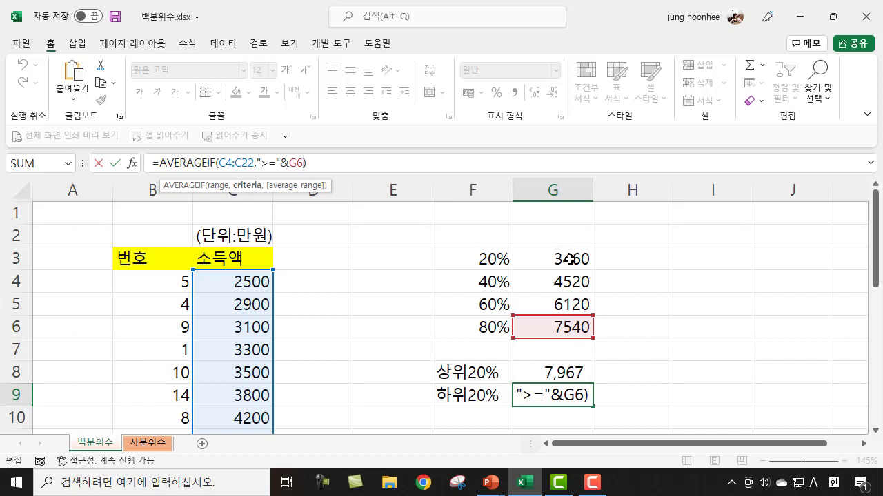
pyautogui.click(257, 164)
pyautogui.press('BackSpace')
pyautogui.write('<')
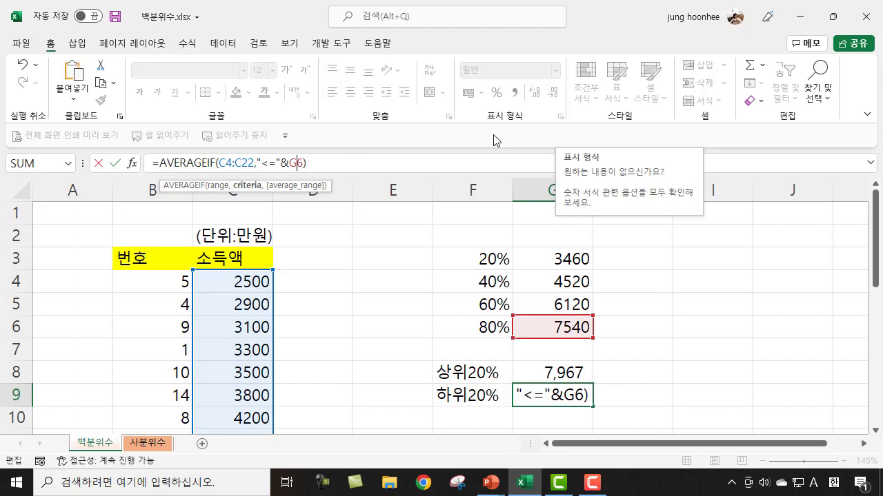
pyautogui.click(571, 262)
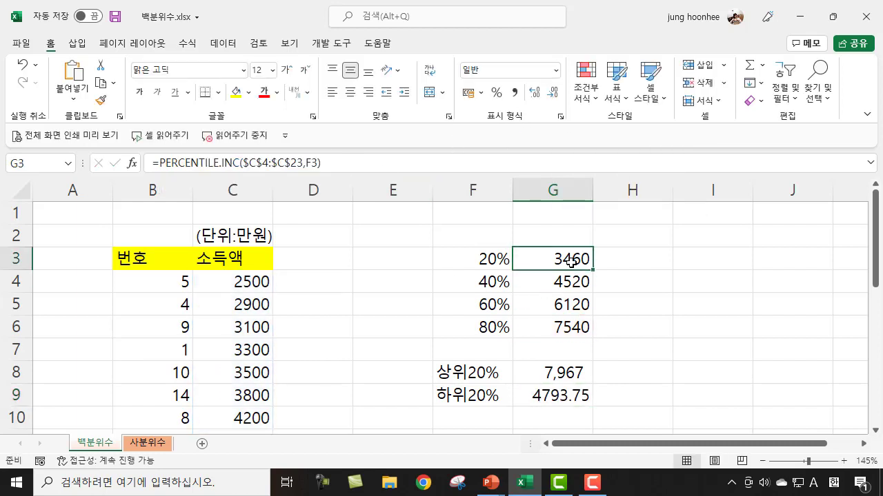
# Point the G9 criterion at the 20% percentile so the formula reads =AVERAGEIF(C4:C22,"<="&G3)
pyautogui.click(566, 400)
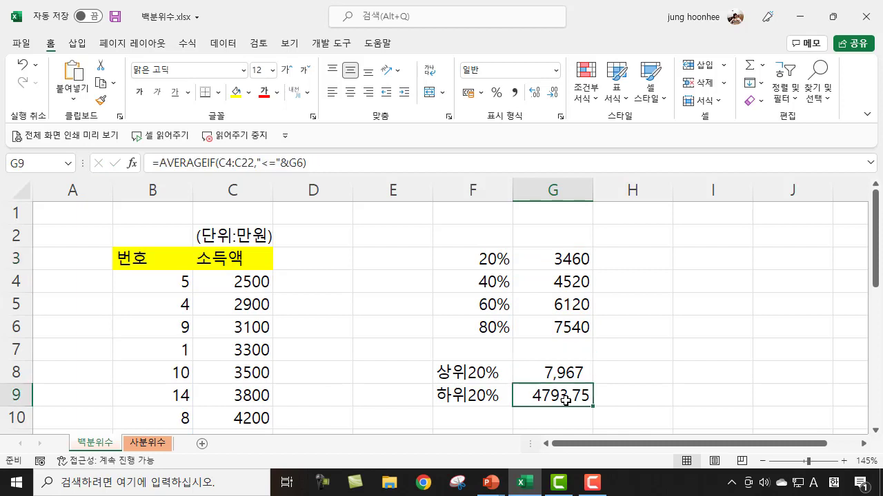
pyautogui.click(304, 163)
pyautogui.press('BackSpace')
pyautogui.write('3')
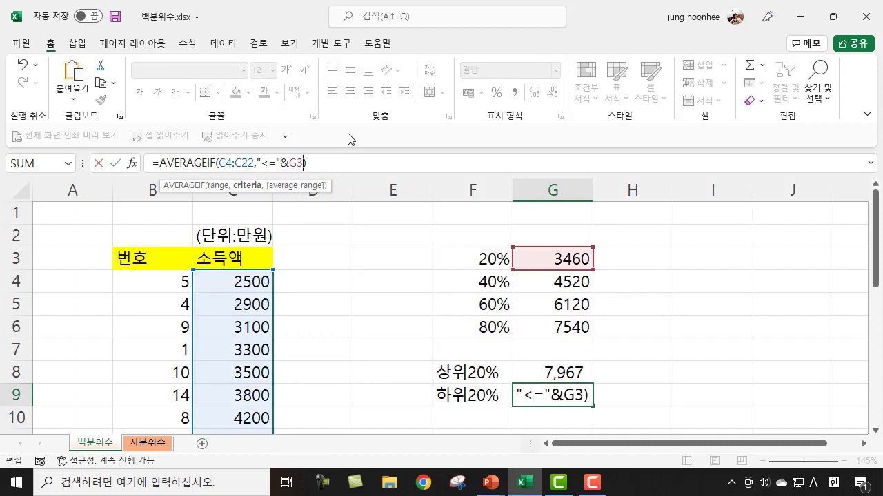
pyautogui.press('Return')
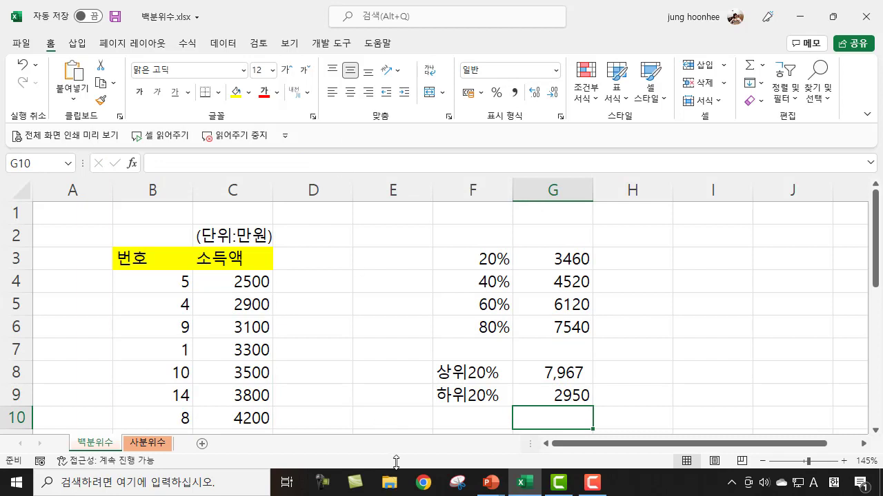
# Apply the comma number style to the 하위20% average in G9
pyautogui.click(566, 396)
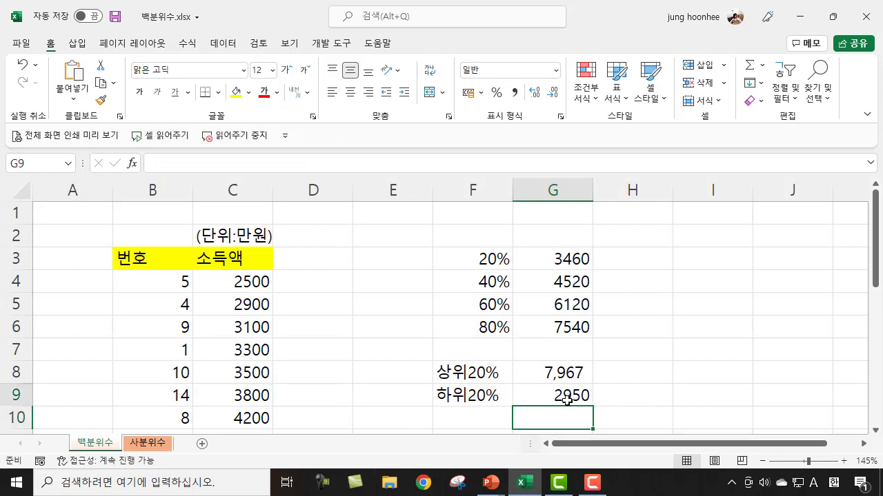
pyautogui.click(514, 97)
pyautogui.click(689, 398)
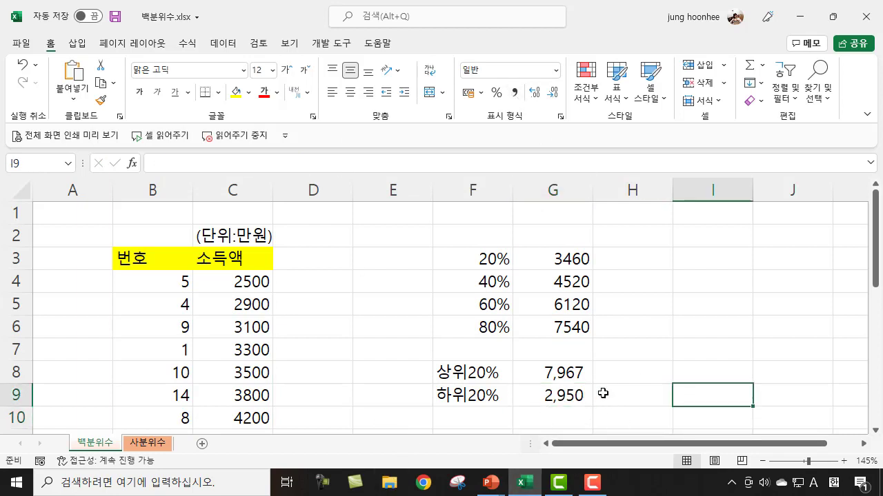
# Enter =G8/G9 in G10 to divide the 상위20% average by the 하위20% average
pyautogui.scroll(-1, 603, 393)
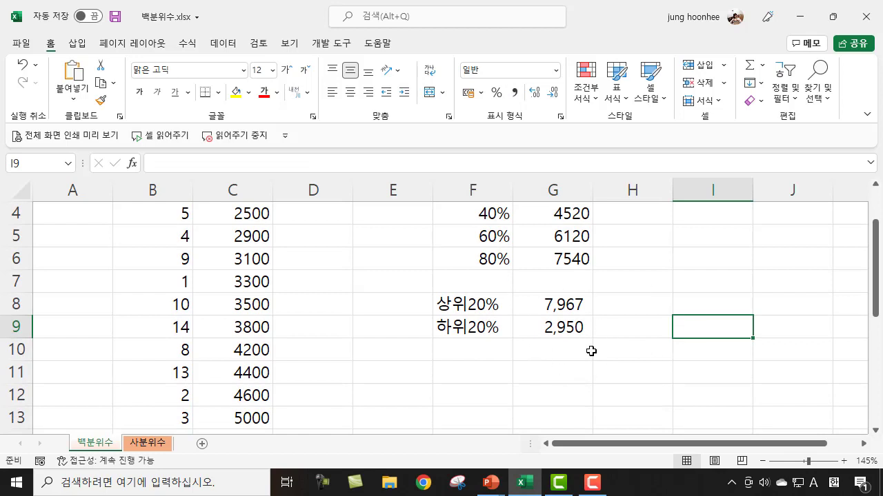
pyautogui.click(544, 354)
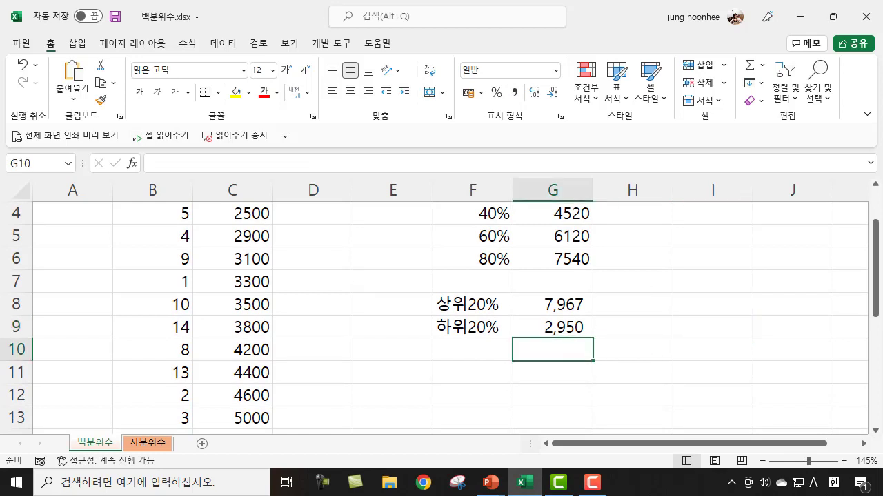
pyautogui.write('=')
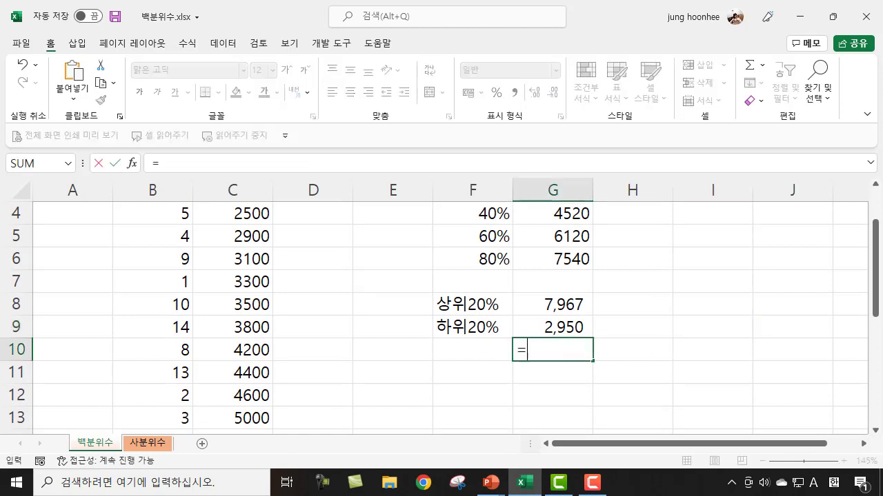
pyautogui.click(551, 303)
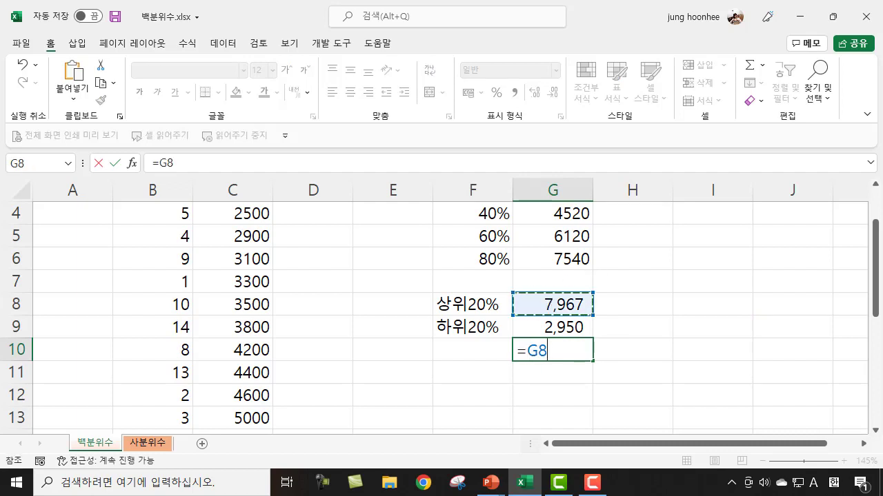
pyautogui.write('/')
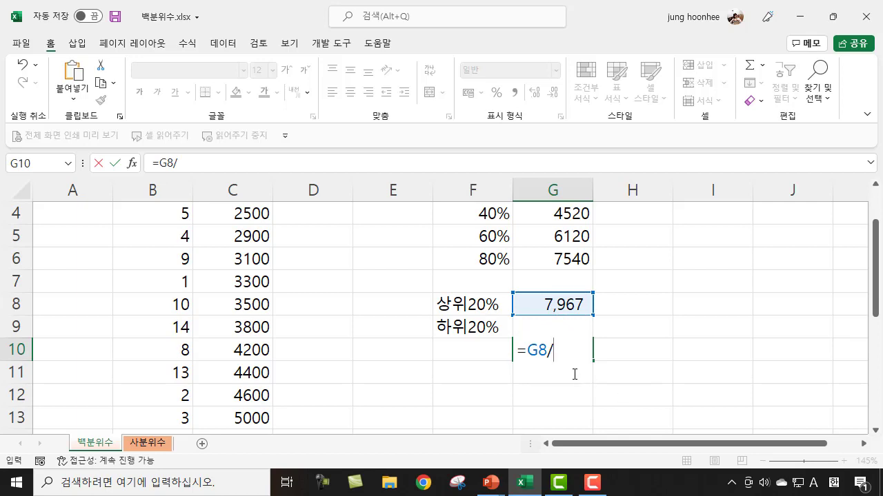
pyautogui.write('g9')
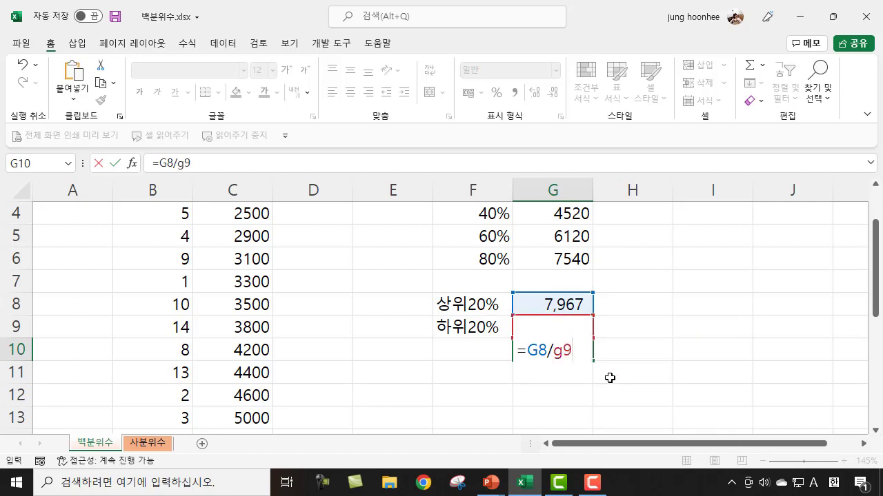
pyautogui.press('Return')
# Format the ratio in G10 to show one decimal place
pyautogui.click(547, 350)
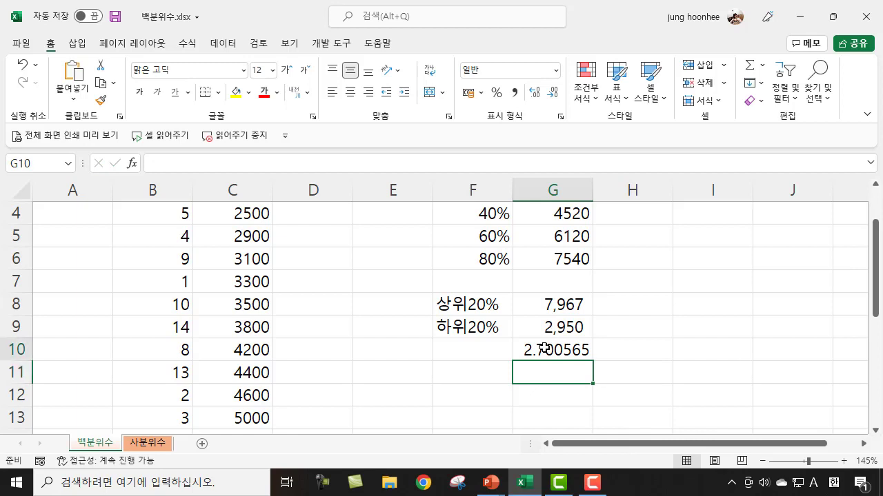
pyautogui.click(536, 95)
pyautogui.click(536, 95)
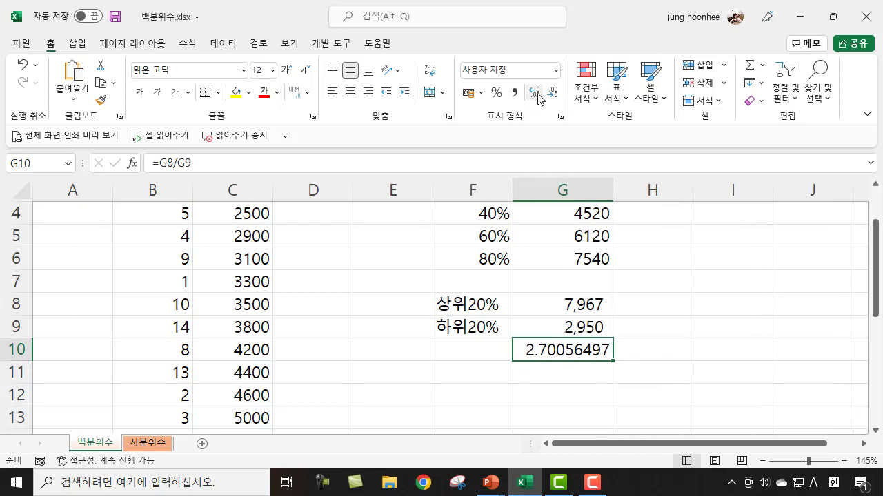
pyautogui.click(551, 97)
pyautogui.click(551, 97)
pyautogui.click(552, 97)
pyautogui.click(552, 96)
pyautogui.click(552, 97)
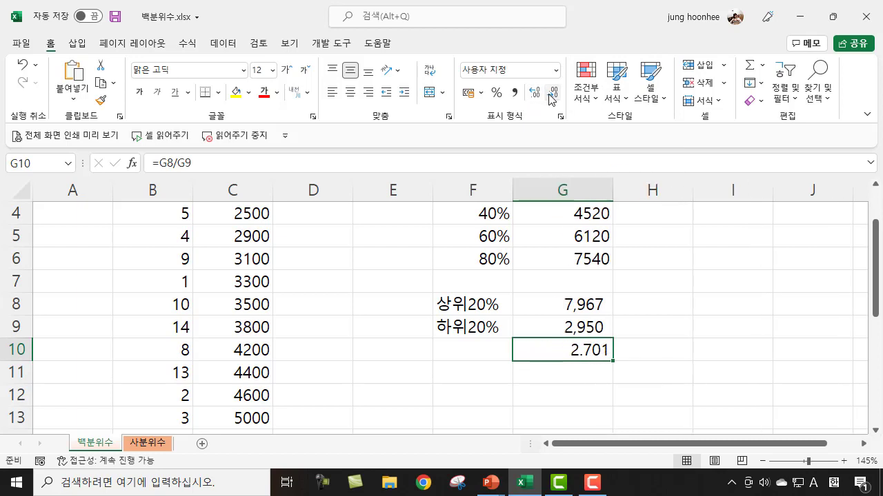
pyautogui.click(551, 96)
pyautogui.click(551, 96)
pyautogui.click(673, 379)
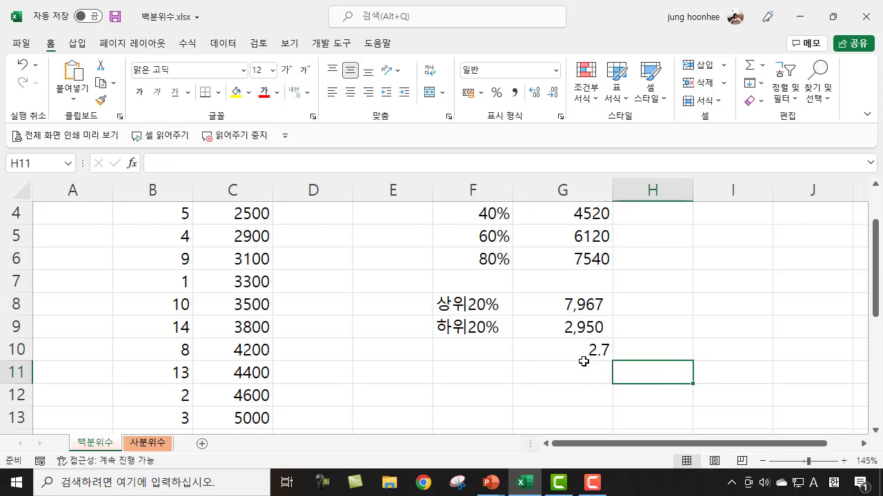
pyautogui.click(579, 356)
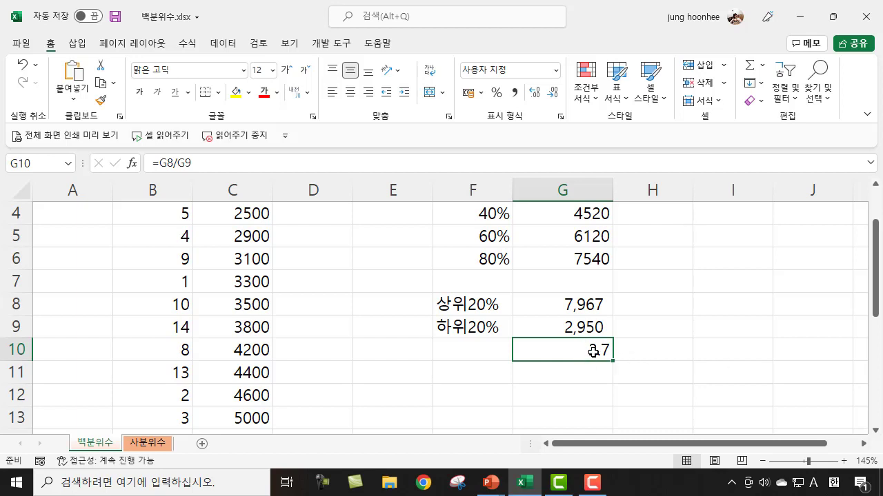
pyautogui.scroll(1, 610, 370)
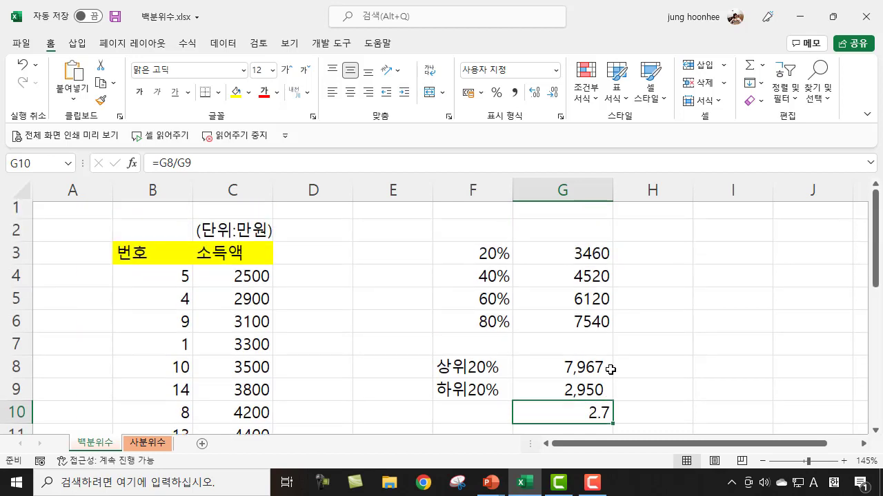
pyautogui.click(648, 317)
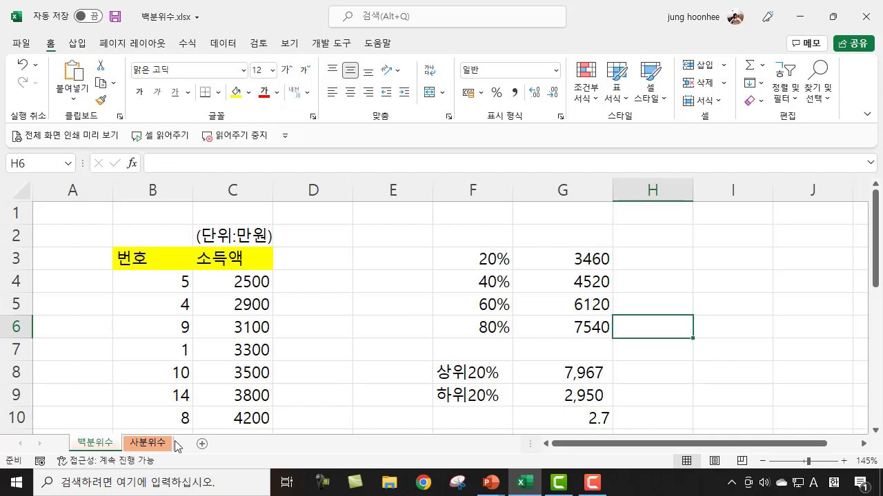
pyautogui.click(359, 348)
pyautogui.click(690, 342)
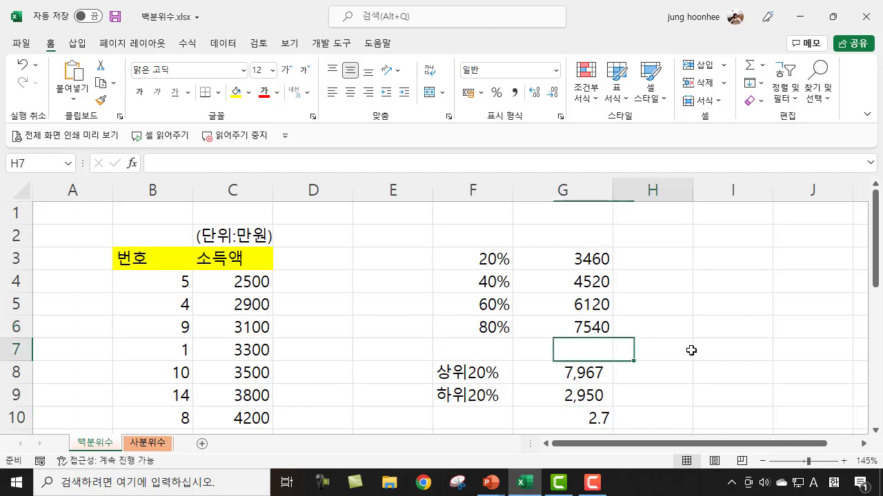
# Enter the column heading 백분율순위 in D3, next to the 소득액 heading
pyautogui.click(228, 258)
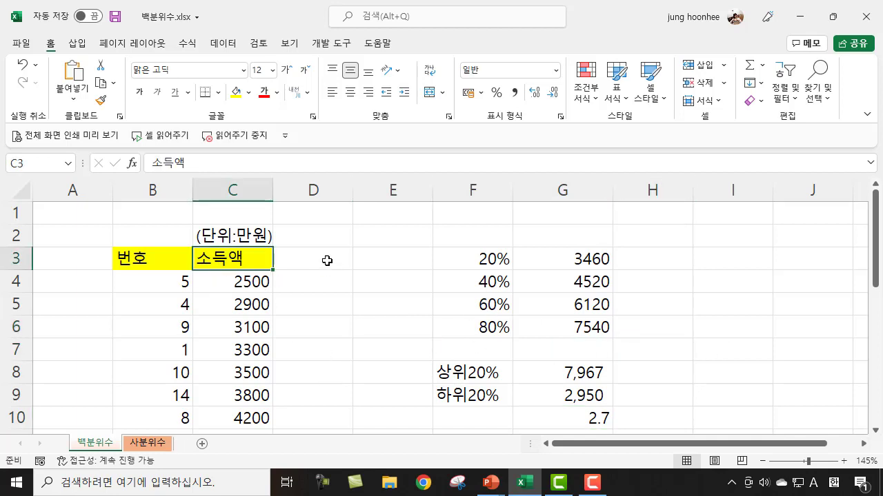
pyautogui.click(306, 260)
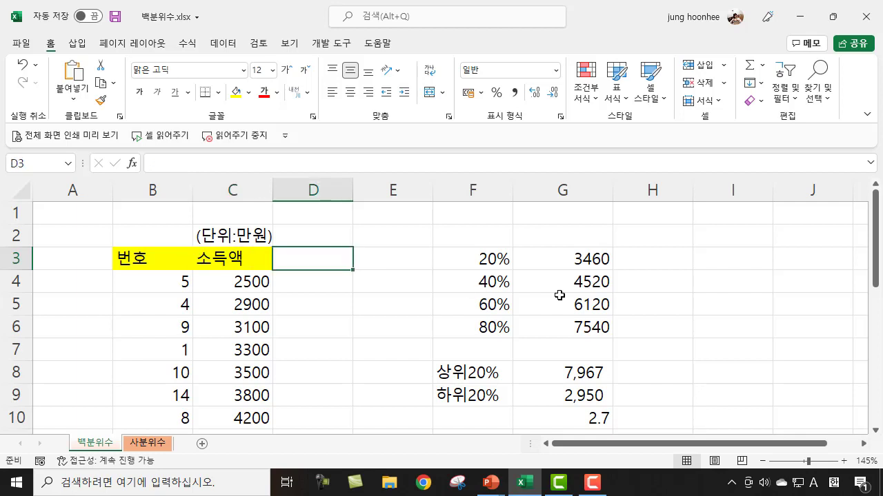
pyautogui.write('qor')
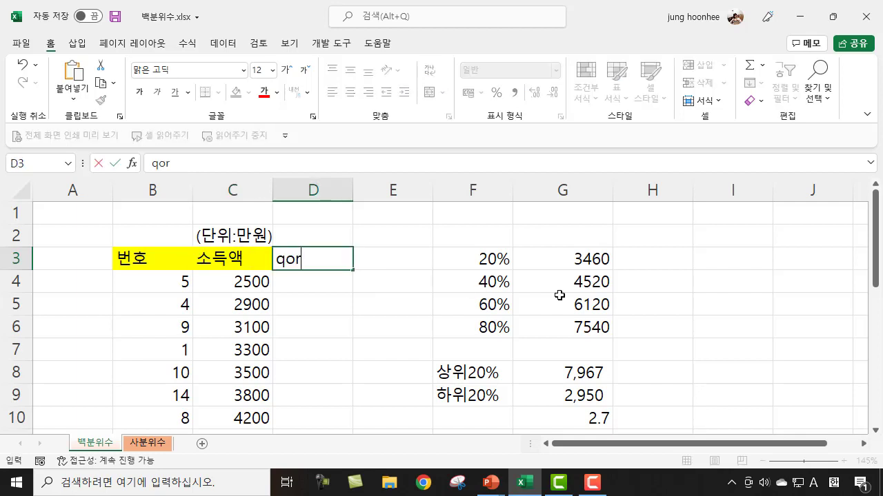
pyautogui.press('BackSpace')
pyautogui.press('BackSpace')
pyautogui.press('Hangul')
pyautogui.write('백')
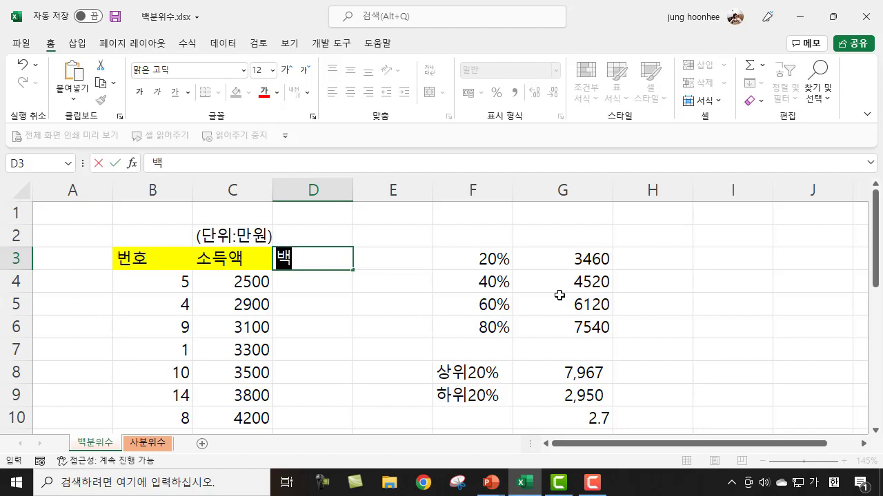
pyautogui.write('분율순위')
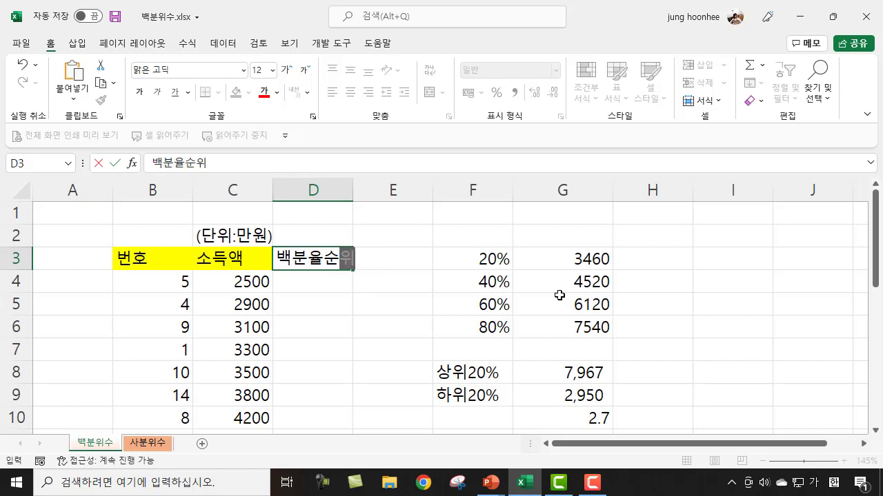
pyautogui.press('Return')
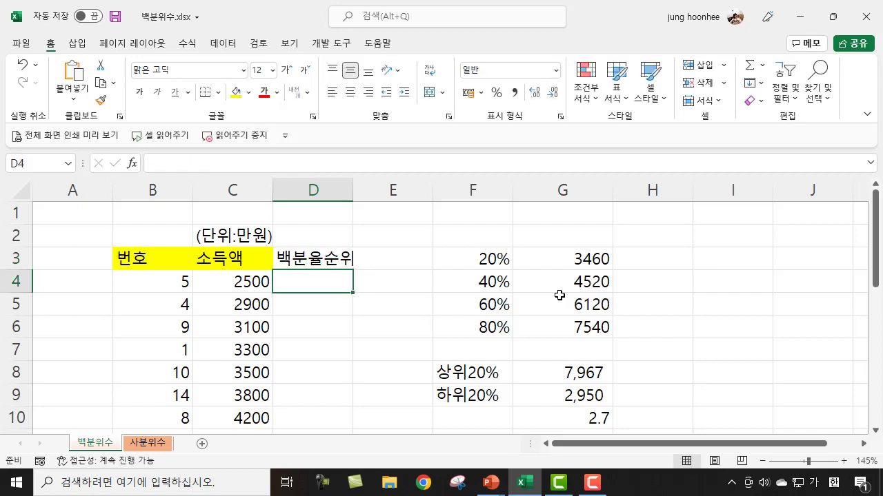
# Start a PERCENTRANK.INC formula in D4, below the 백분율순위 heading
pyautogui.click(721, 318)
pyautogui.click(322, 280)
pyautogui.write('=ㅔㄷㄱ')
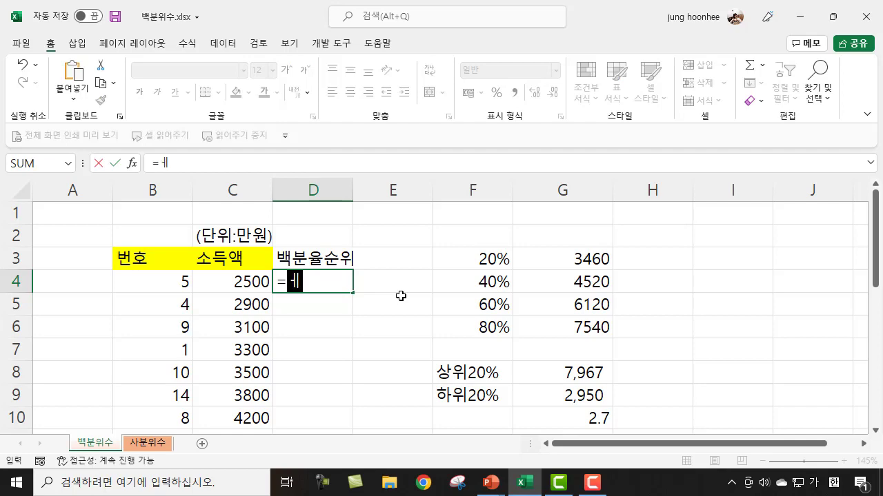
pyautogui.press('BackSpace')
pyautogui.press('BackSpace')
pyautogui.press('BackSpace')
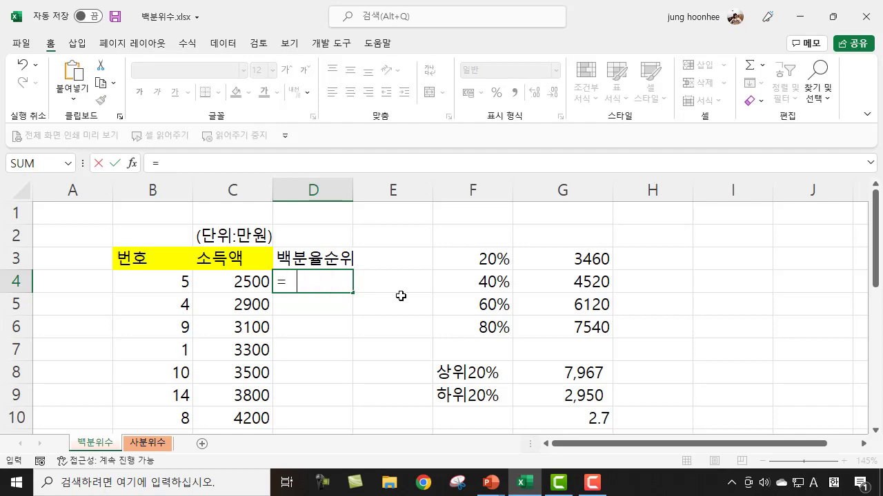
pyautogui.write('percen')
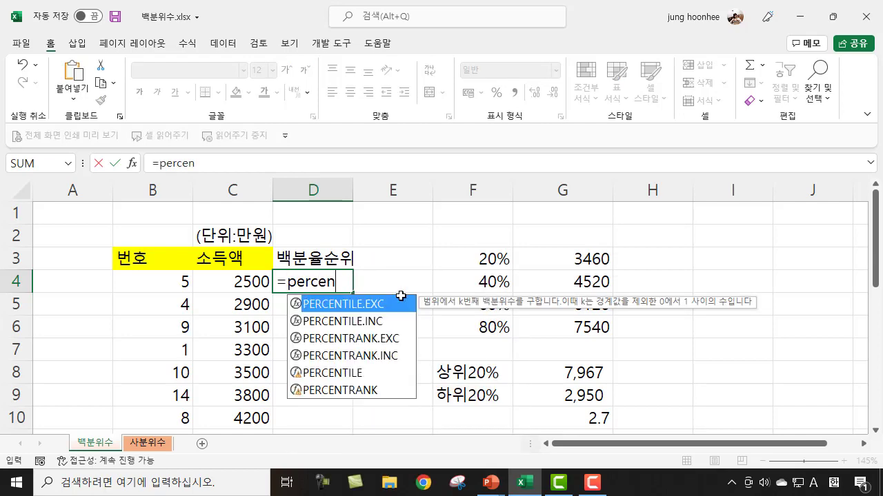
pyautogui.click(370, 355)
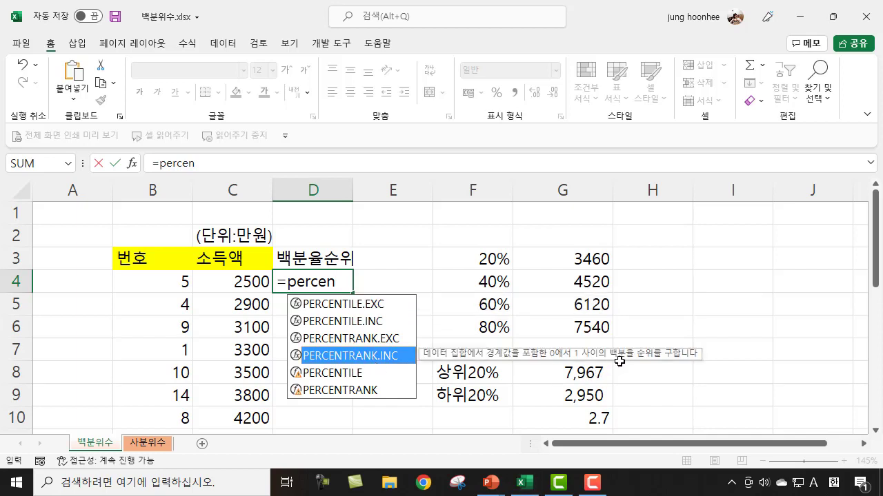
pyautogui.doubleClick(389, 356)
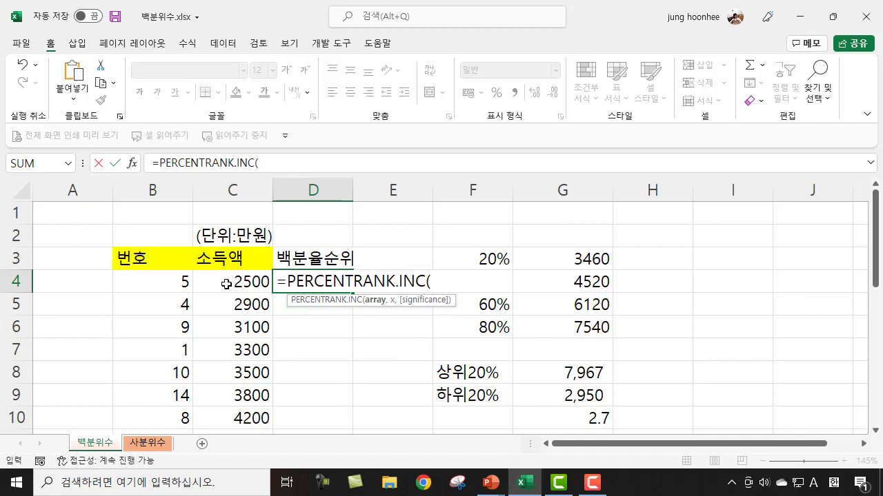
# Complete the D4 formula as =PERCENTRANK.INC($C$4:$C$23,C4), with an absolute income range and C4 as the ranked value
pyautogui.click(246, 281)
pyautogui.moveTo(247, 282); pyautogui.dragTo(244, 394)
pyautogui.scroll(4, 454, 368)
pyautogui.scroll(1, 454, 367)
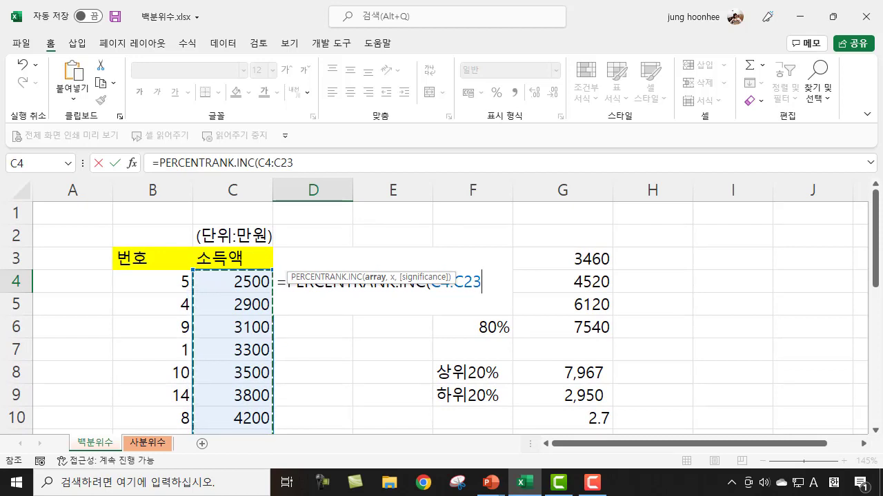
pyautogui.press('F4')
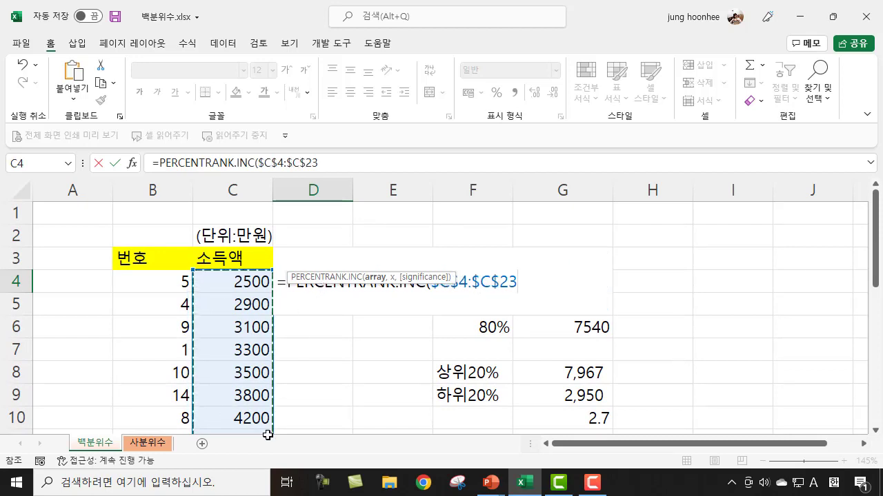
pyautogui.write(',')
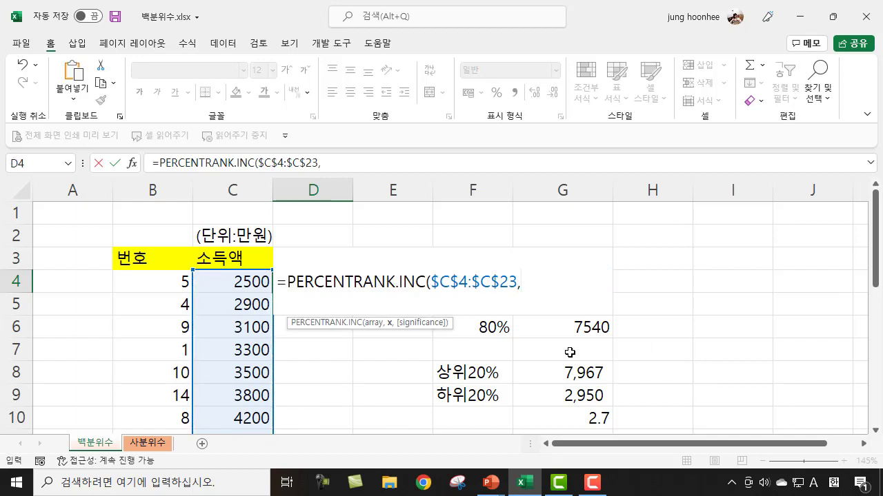
pyautogui.click(234, 286)
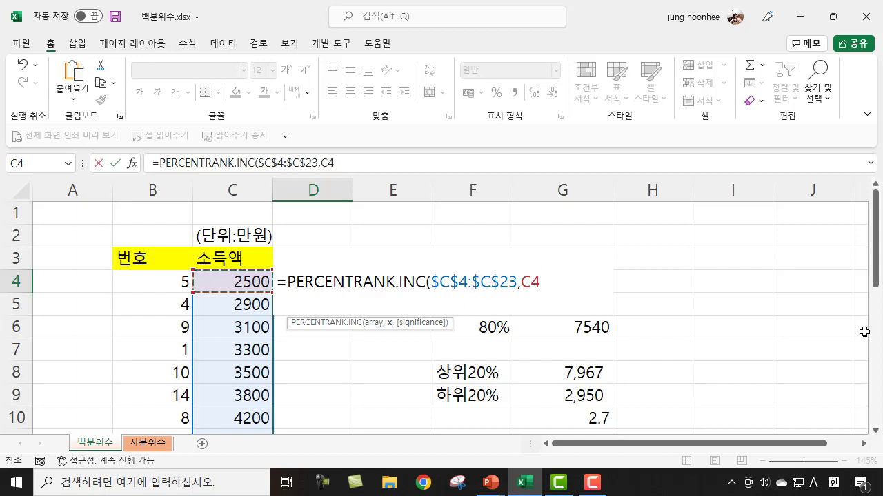
pyautogui.write(')')
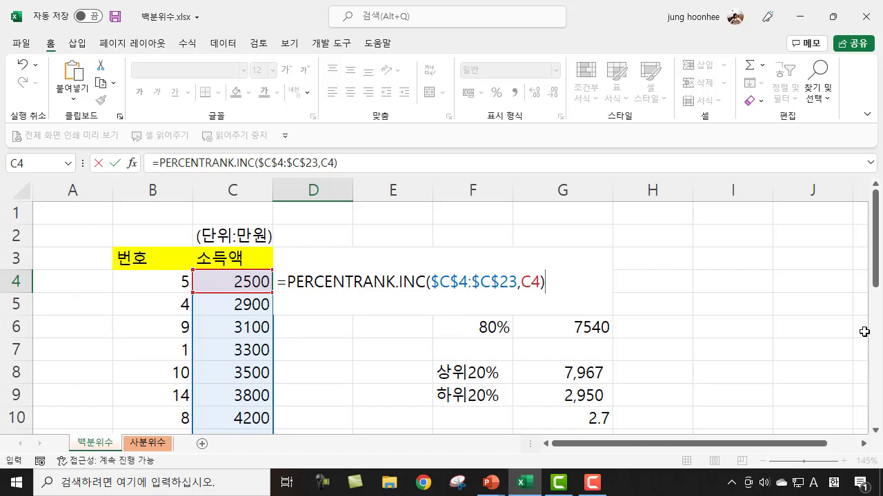
pyautogui.press('Return')
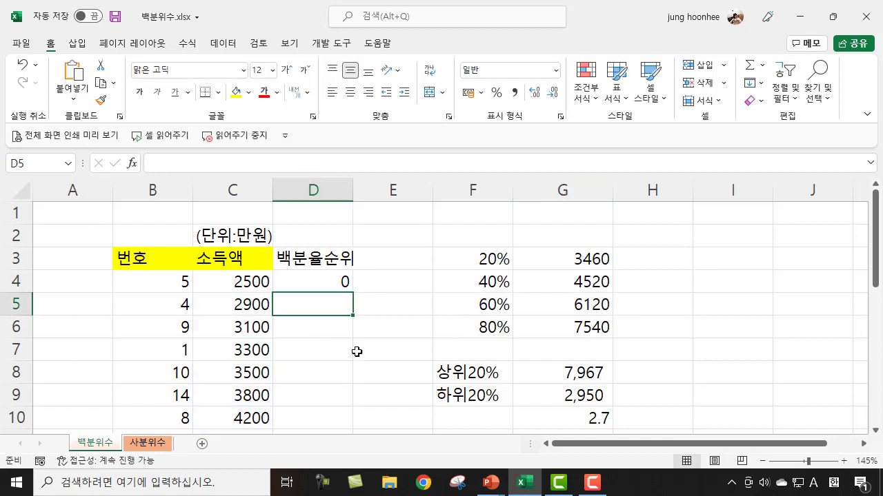
# Fill the percent rank formula from D4 down to D23 and format the results as percentages
pyautogui.click(315, 276)
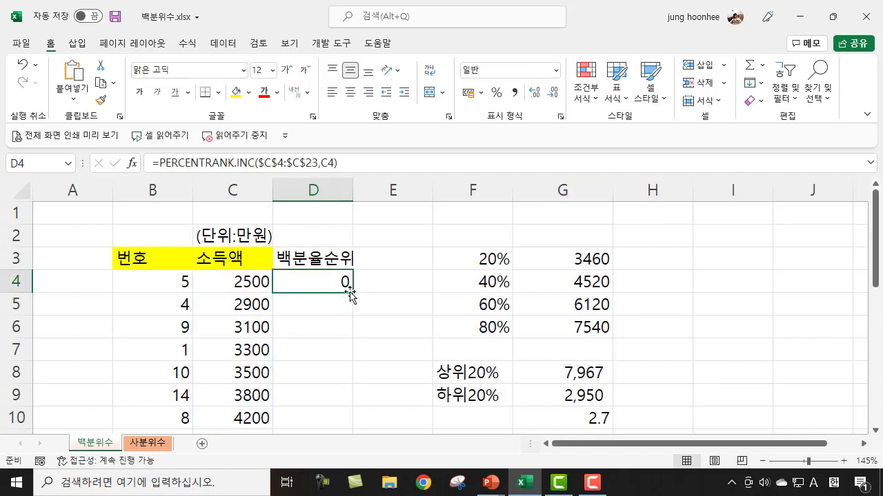
pyautogui.doubleClick(353, 294)
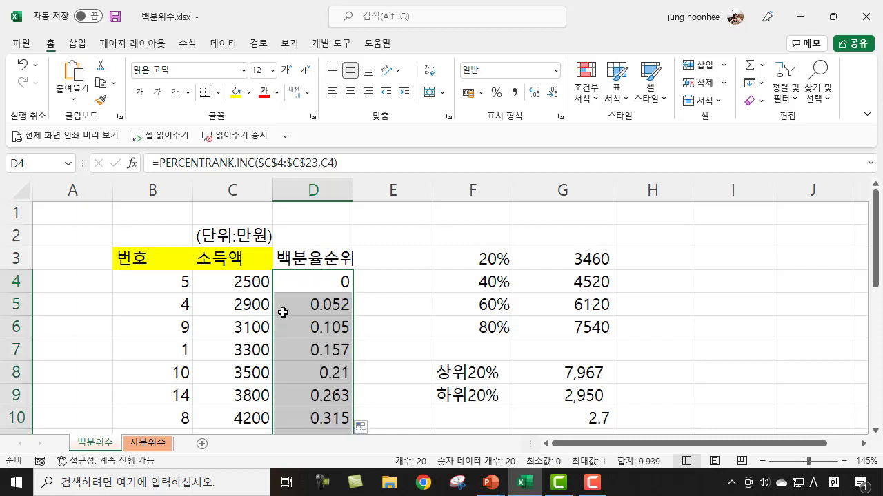
pyautogui.click(497, 97)
pyautogui.click(428, 310)
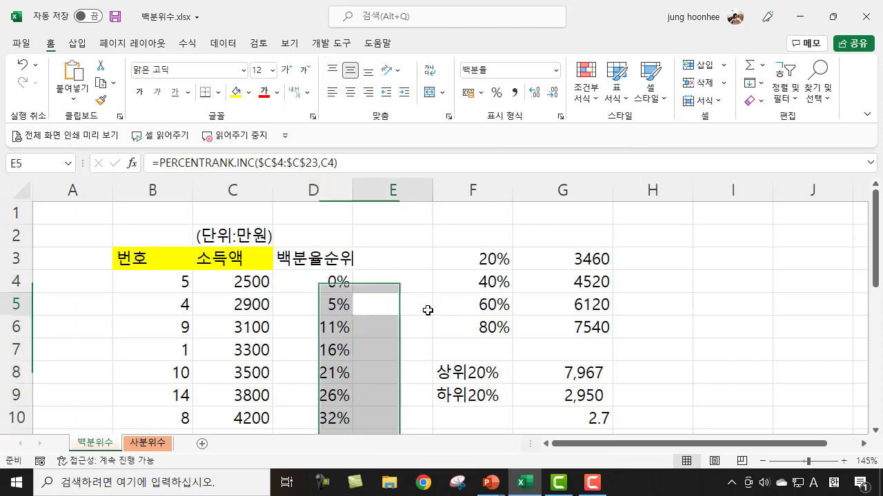
pyautogui.click(414, 350)
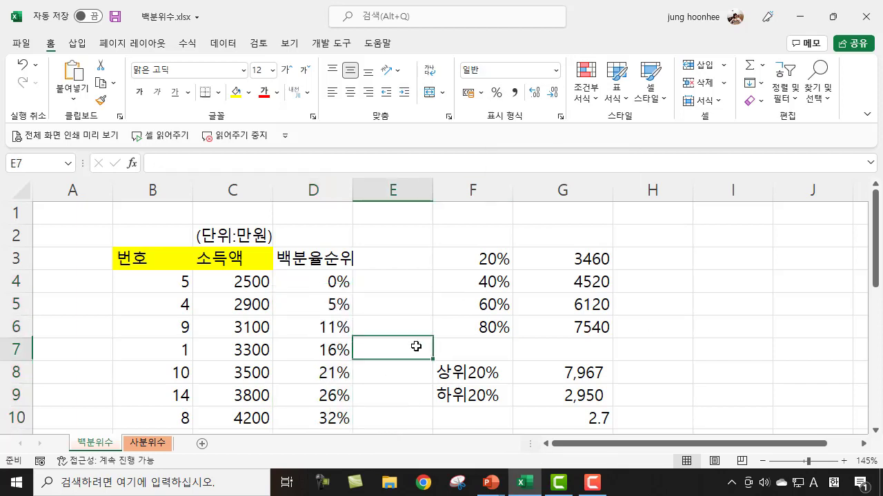
pyautogui.click(429, 295)
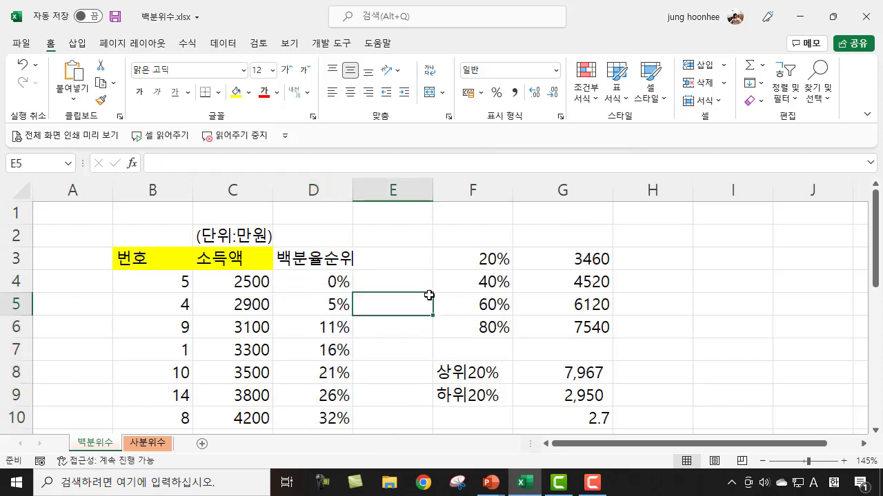
# Compare the percent ranks in D4 and D8 with their incomes in column C and with the 20% percentile in G3
pyautogui.click(750, 288)
pyautogui.click(316, 259)
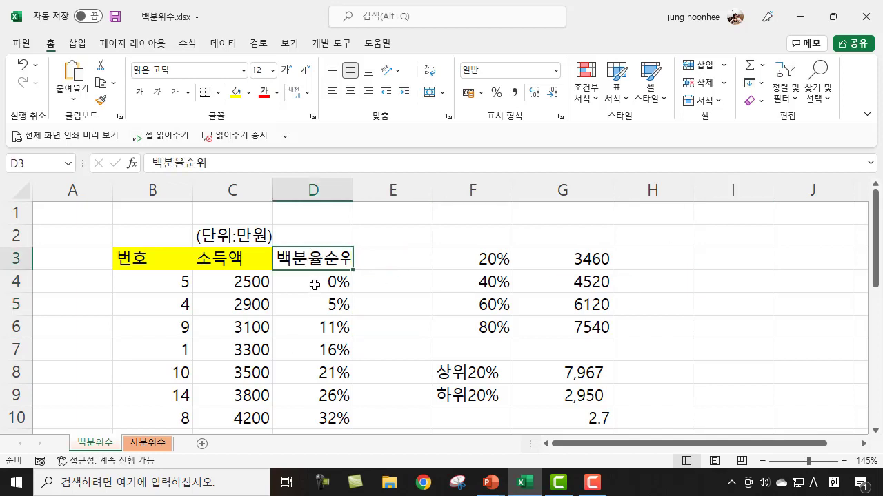
pyautogui.click(233, 282)
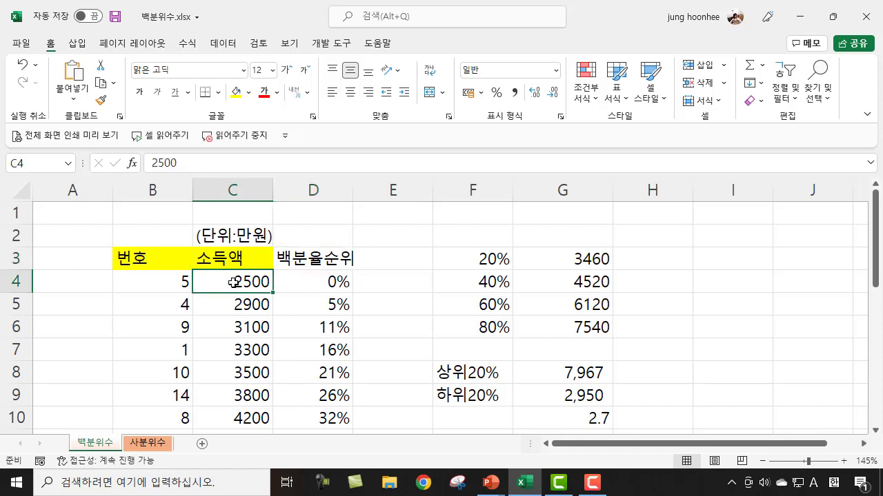
pyautogui.click(330, 282)
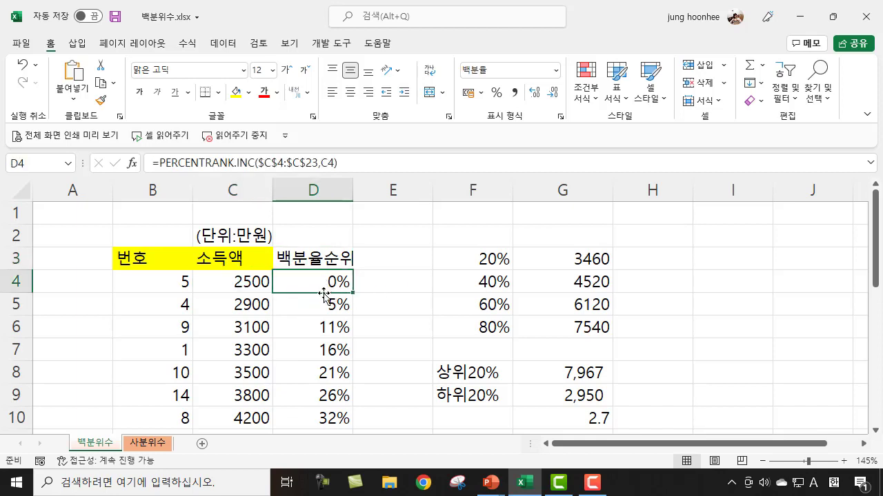
pyautogui.click(245, 279)
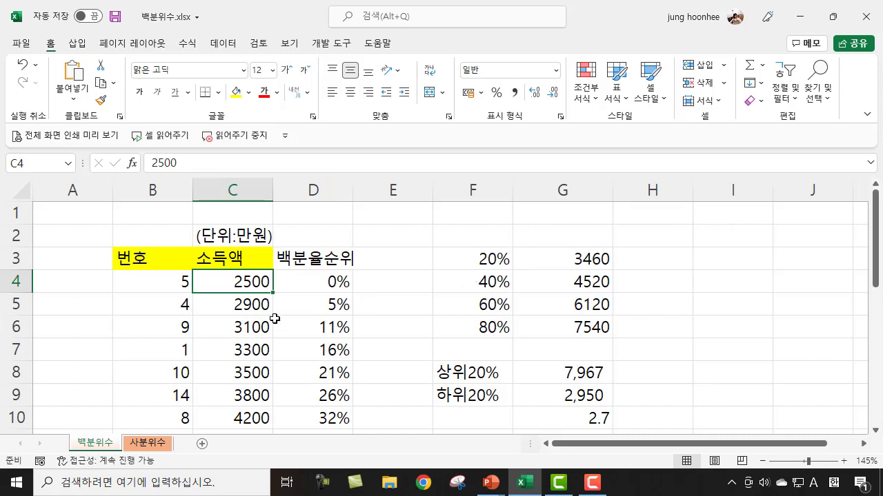
pyautogui.click(321, 282)
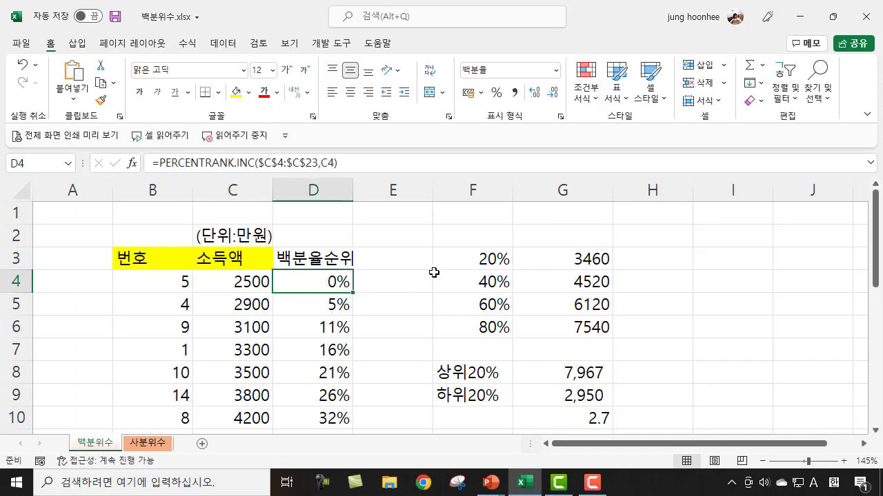
pyautogui.click(324, 378)
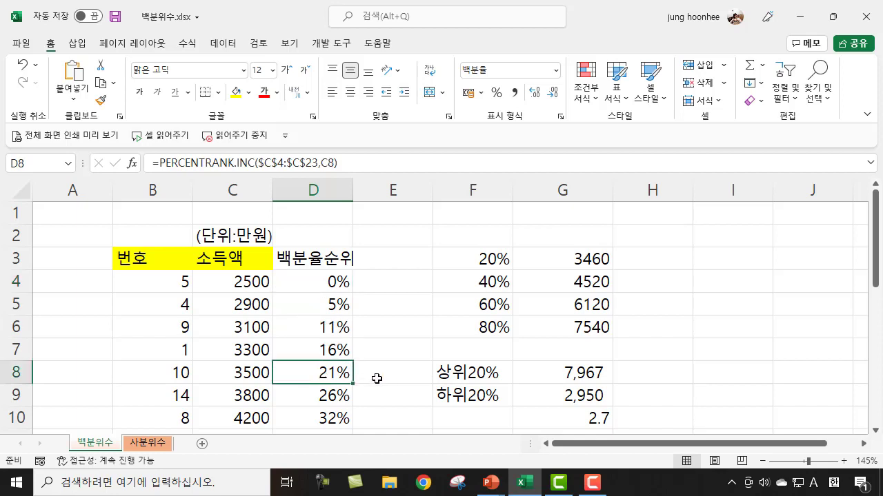
pyautogui.click(330, 281)
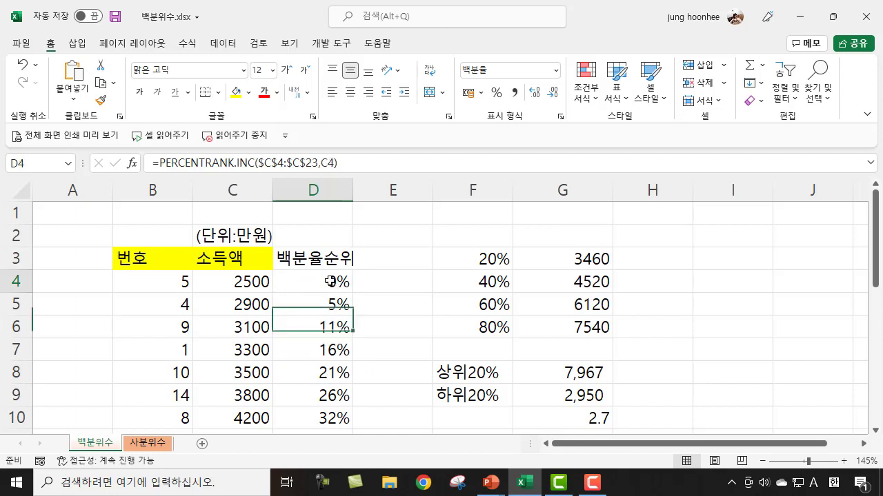
pyautogui.click(327, 373)
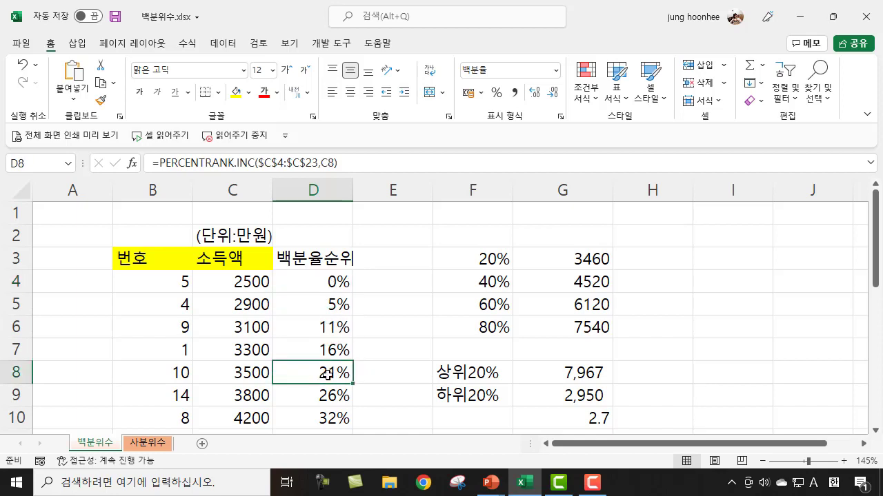
pyautogui.click(488, 259)
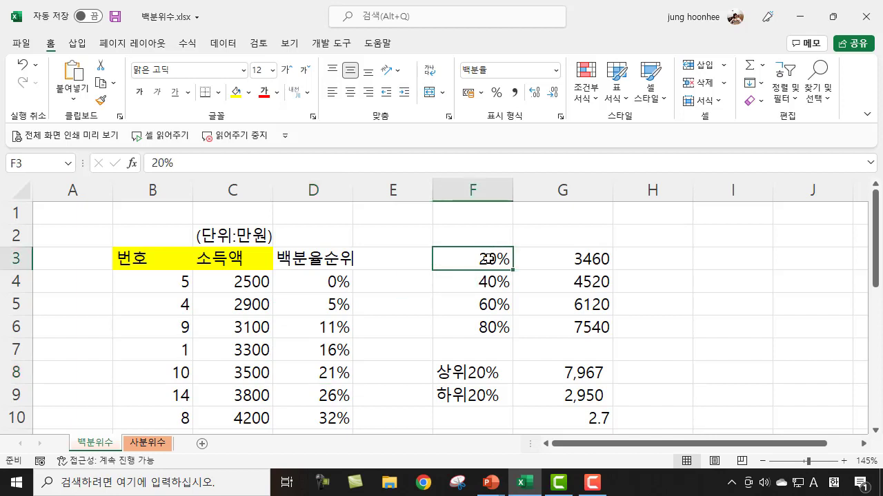
pyautogui.click(588, 260)
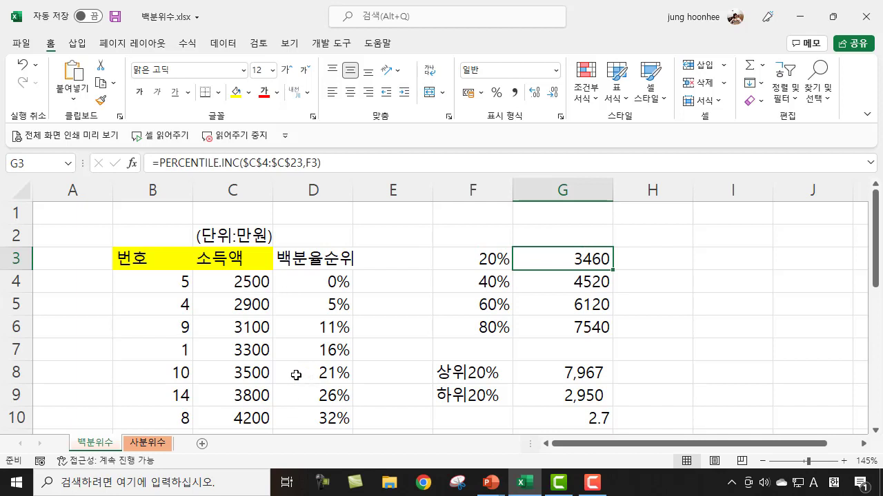
pyautogui.click(249, 373)
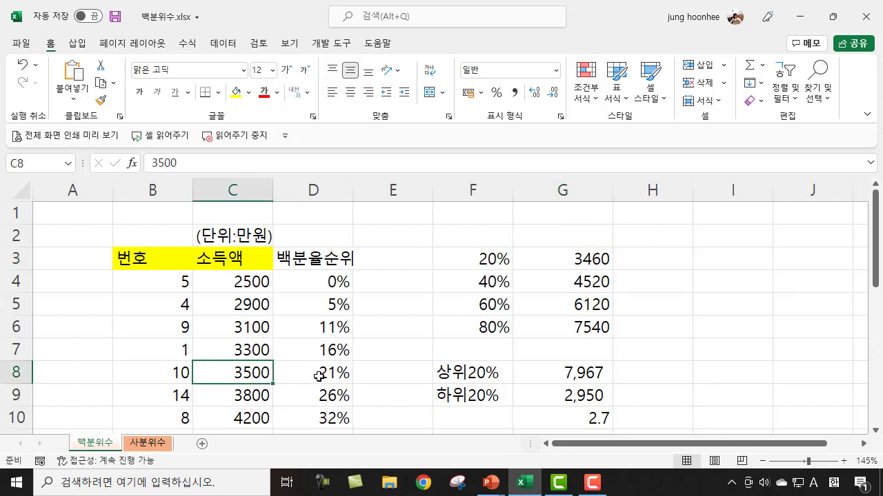
pyautogui.moveTo(318, 376); pyautogui.dragTo(244, 378)
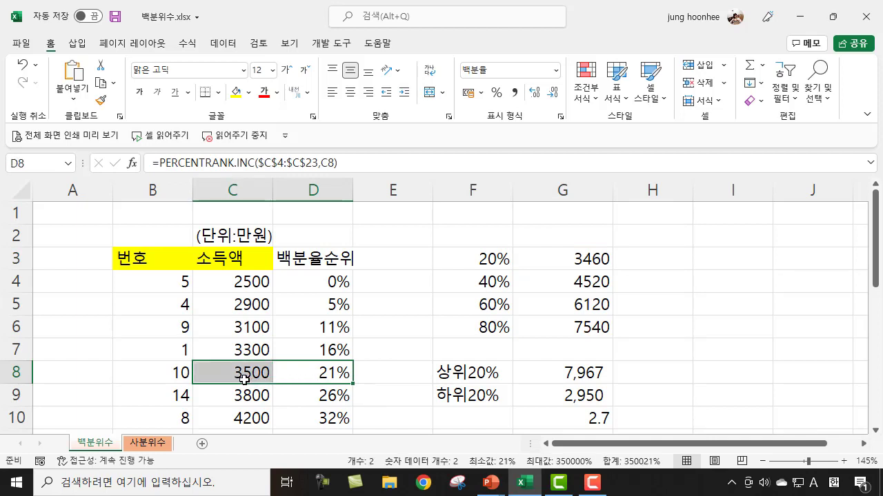
pyautogui.moveTo(306, 375); pyautogui.dragTo(240, 376)
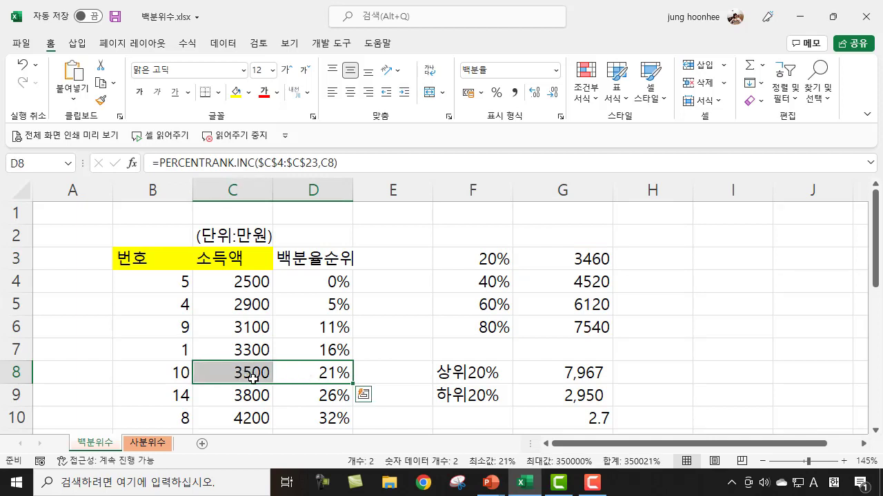
# Examine the percent rank of the highest income in row 23 and the percent rank formula in D4
pyautogui.scroll(-5, 317, 308)
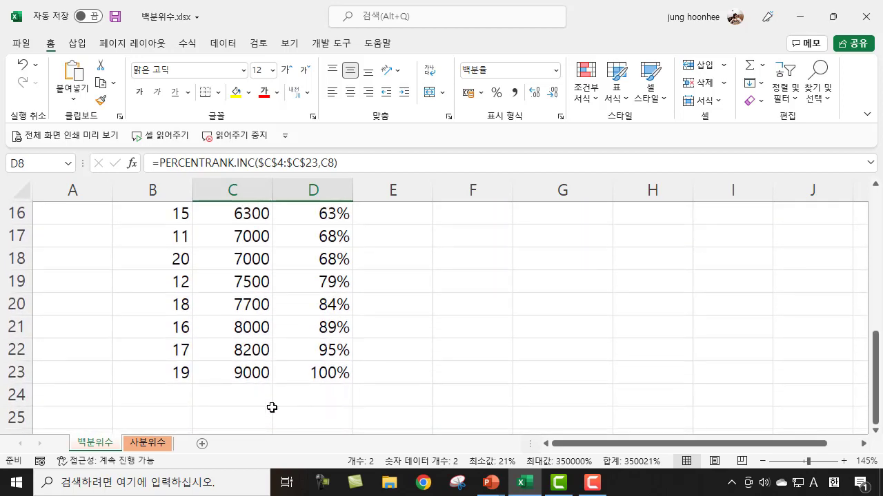
pyautogui.click(235, 373)
pyautogui.click(331, 376)
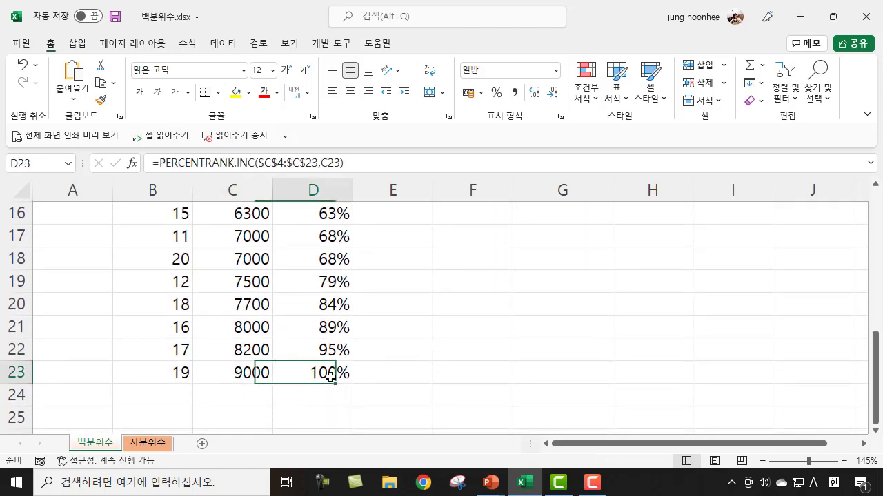
pyautogui.click(249, 379)
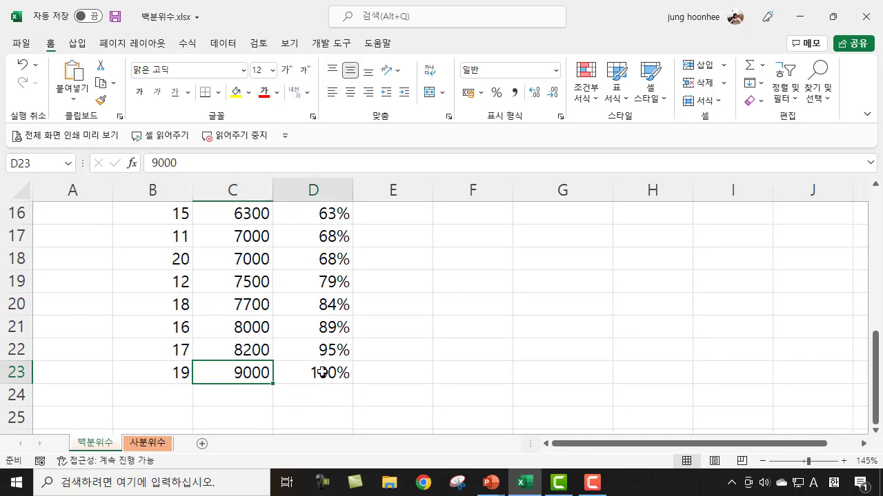
pyautogui.moveTo(321, 371); pyautogui.dragTo(242, 373)
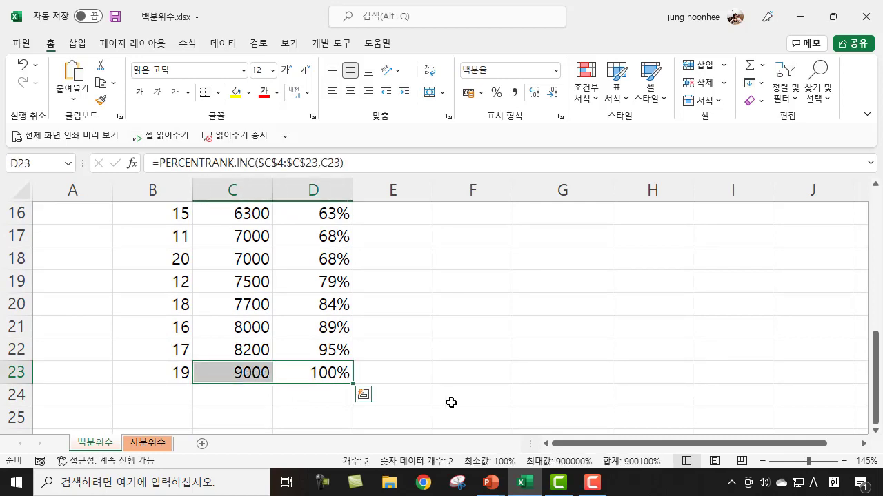
pyautogui.scroll(5, 406, 407)
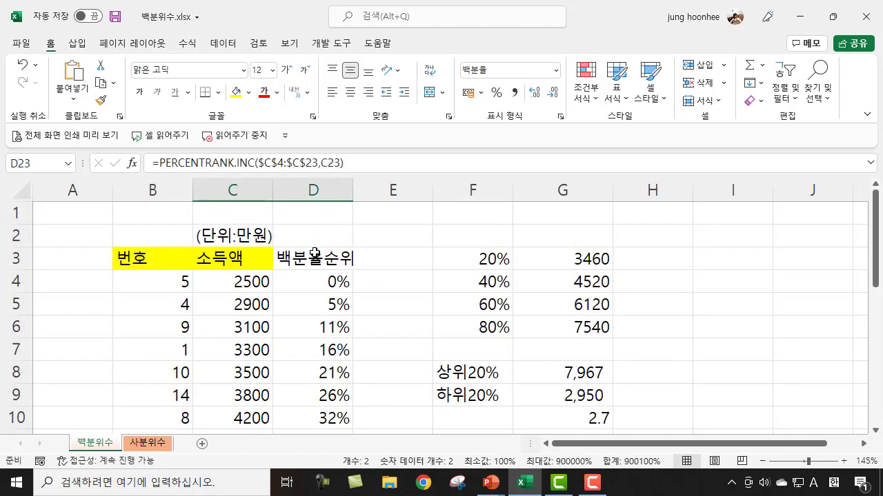
pyautogui.click(315, 253)
pyautogui.click(312, 281)
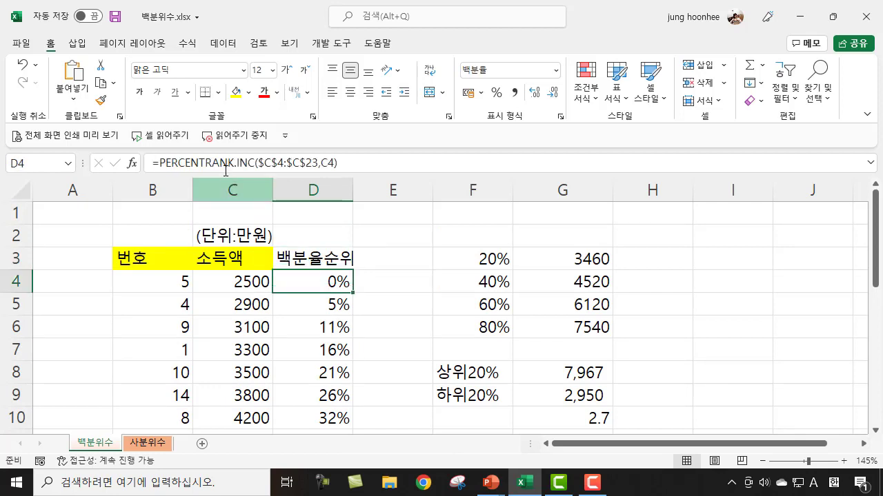
pyautogui.scroll(-1, 331, 400)
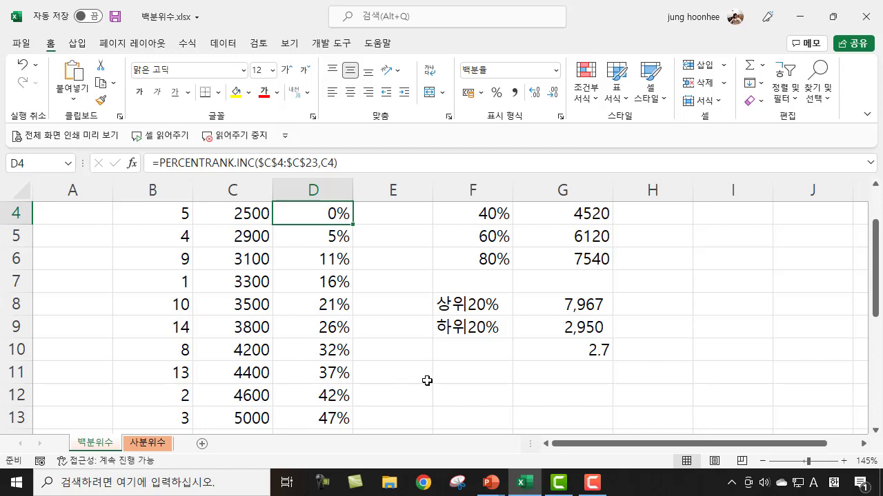
pyautogui.click(403, 390)
pyautogui.scroll(1, 437, 384)
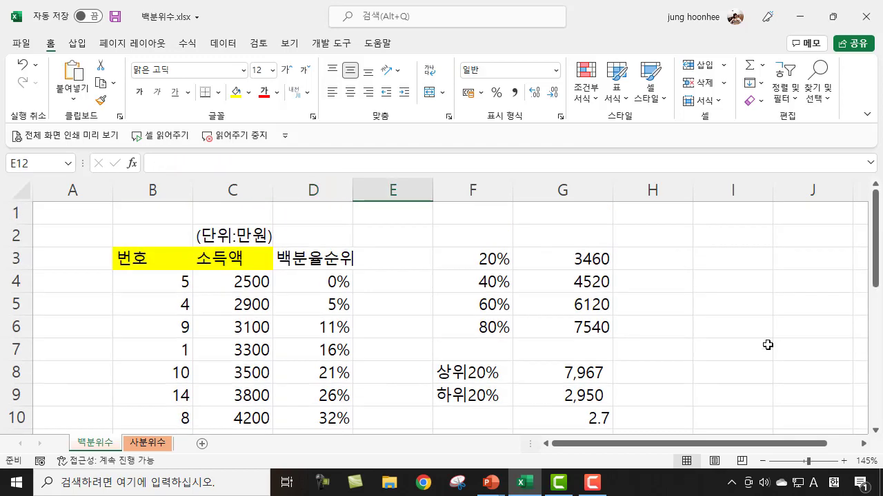
# On the 사분위수 sheet, enter the percentages 25%, 50% and 75% in cells F4 to F6
pyautogui.click(148, 444)
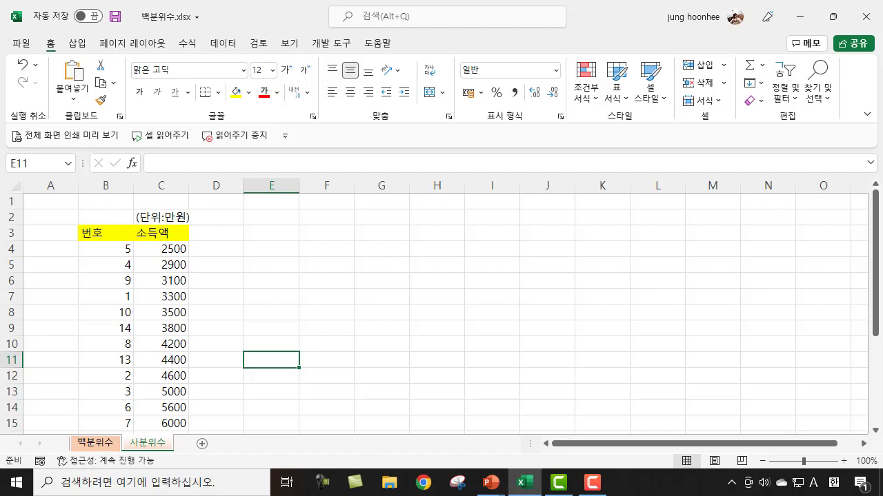
pyautogui.scroll(2, 347, 383)
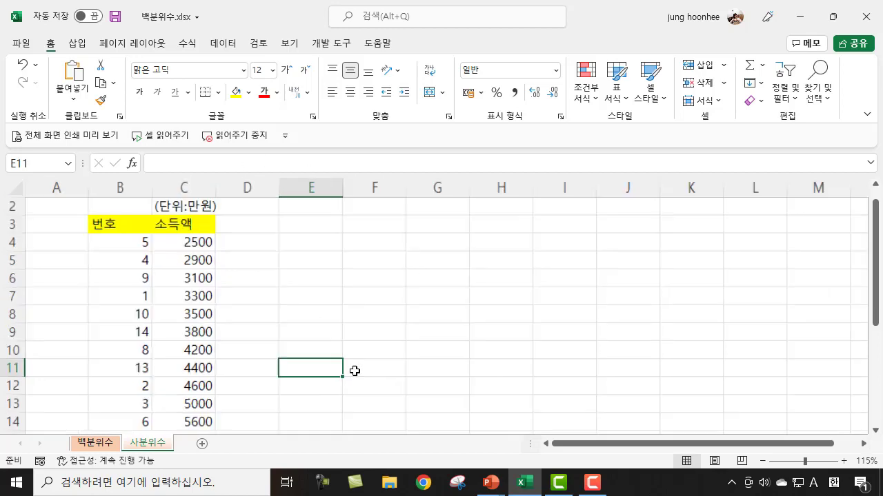
pyautogui.scroll(1, 479, 368)
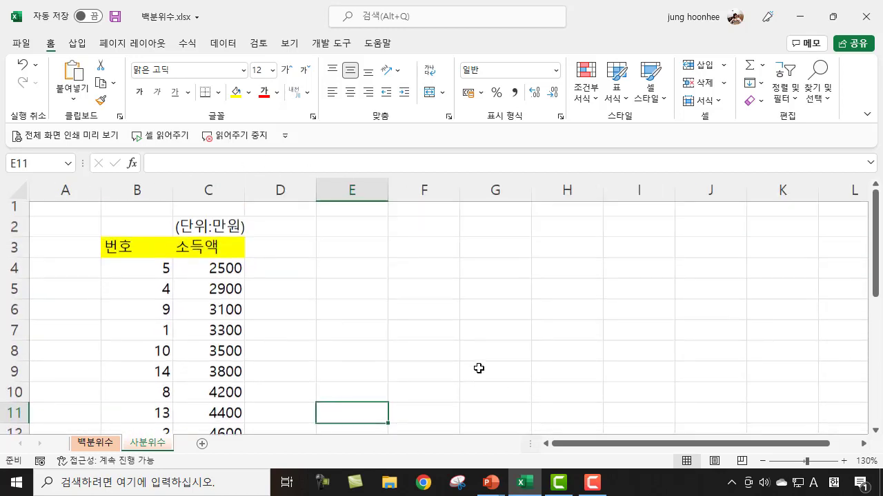
pyautogui.click(429, 277)
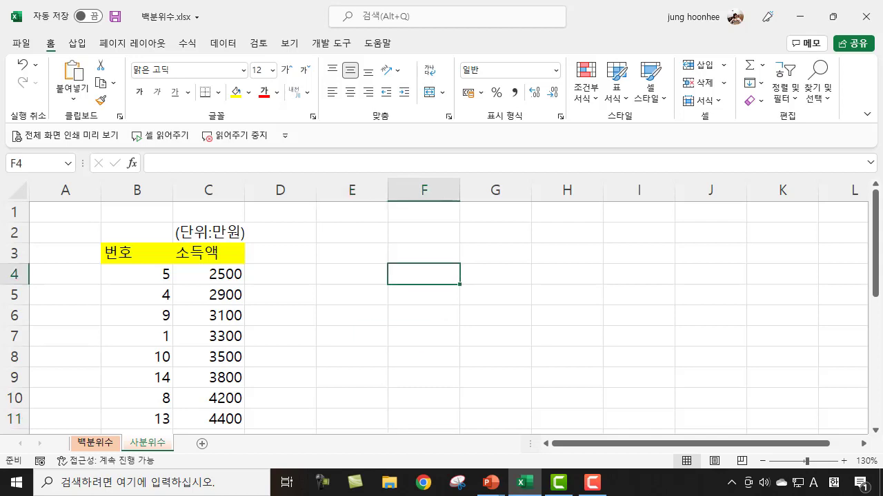
pyautogui.write('2')
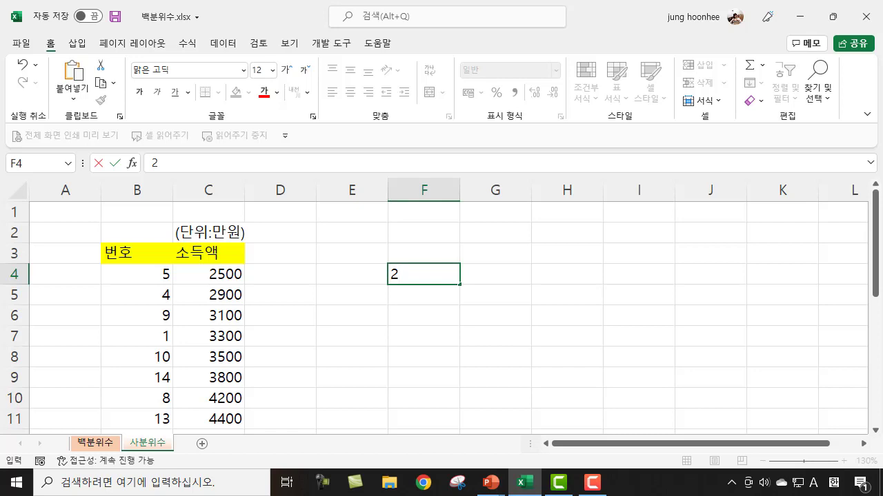
pyautogui.write('5%')
pyautogui.press('Return')
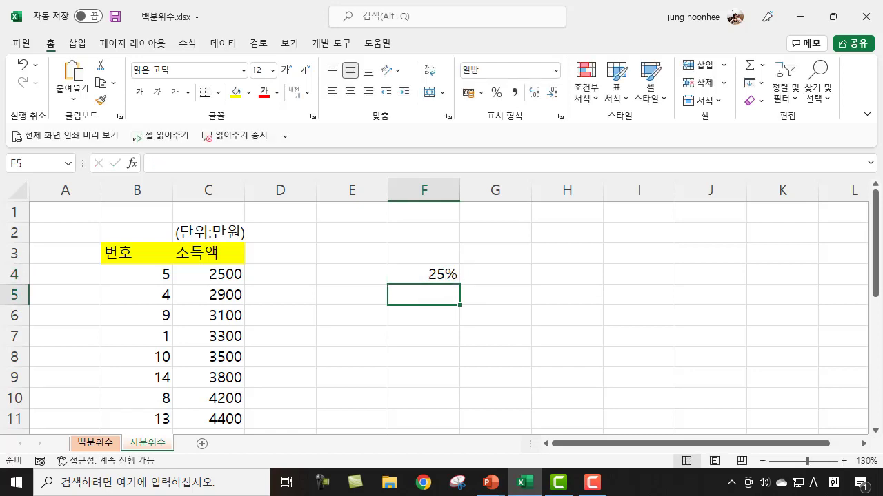
pyautogui.write('50%')
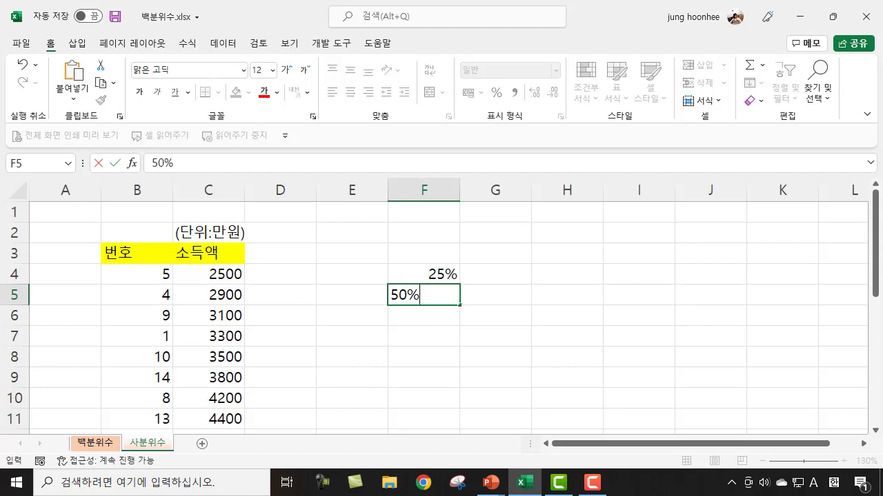
pyautogui.press('Return')
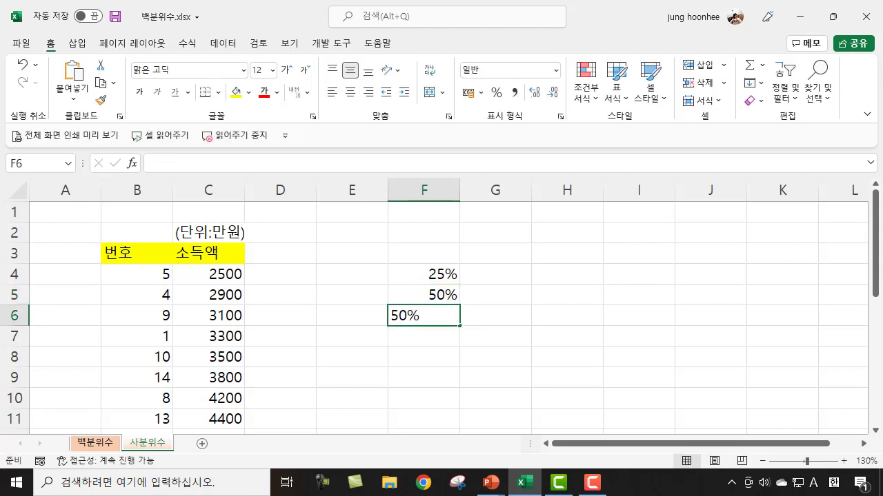
pyautogui.write('75%')
pyautogui.press('Return')
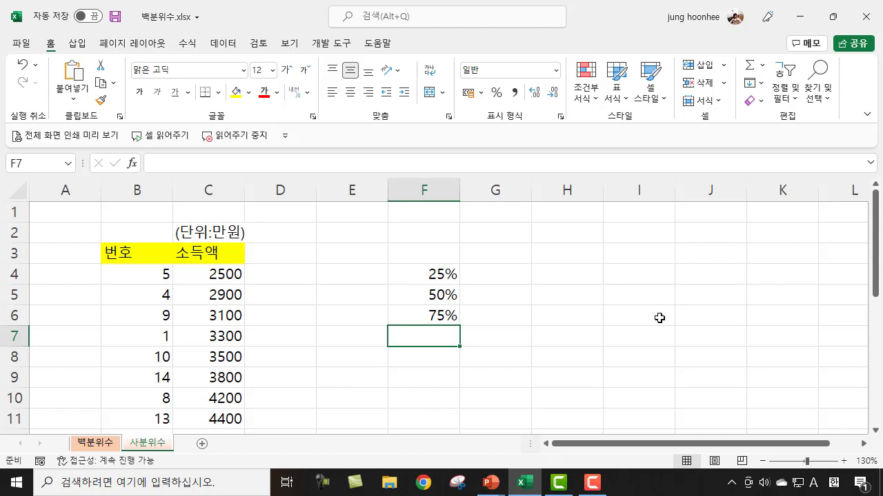
# Start a QUARTILE.INC formula in G4, beside the 25% label
pyautogui.click(633, 329)
pyautogui.click(506, 273)
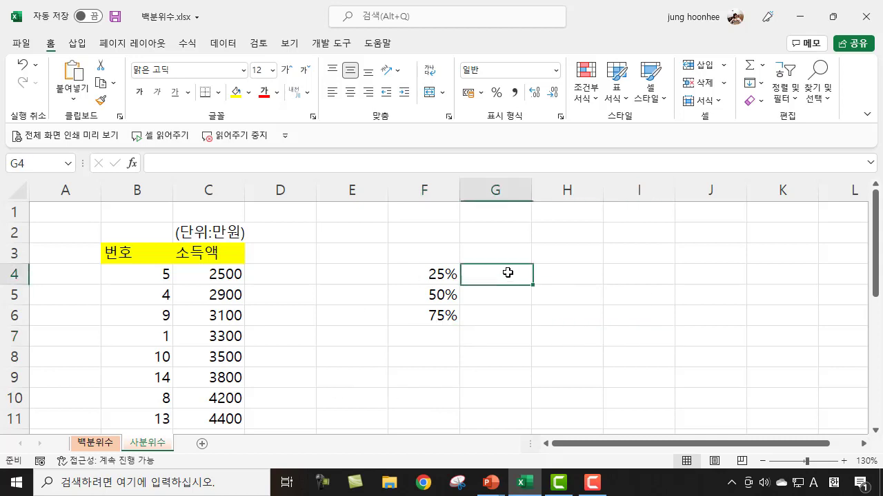
pyautogui.click(430, 275)
pyautogui.click(506, 275)
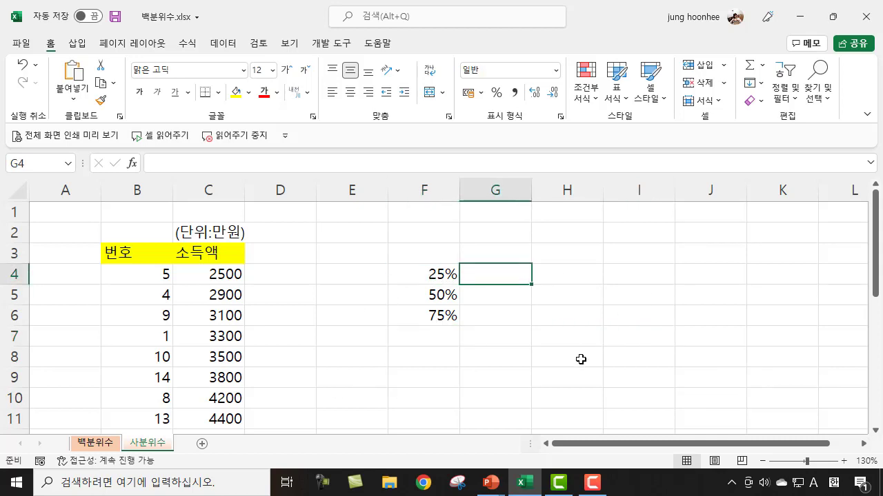
pyautogui.write('=')
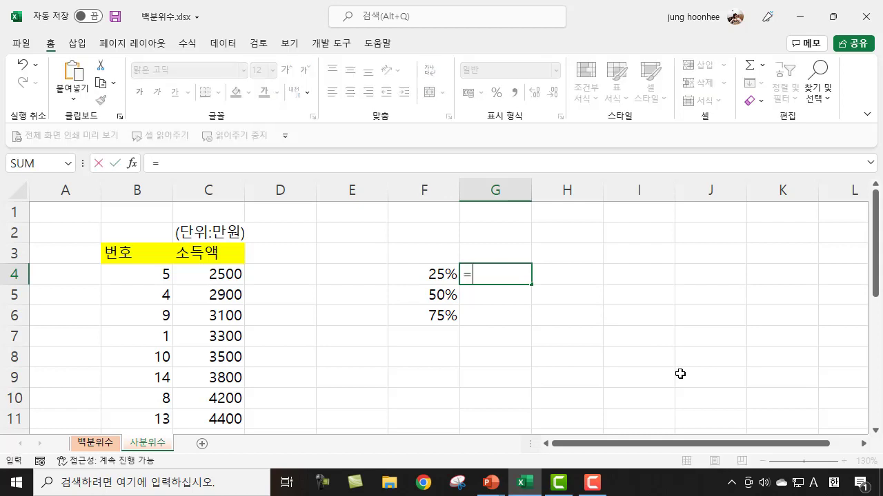
pyautogui.write('qu')
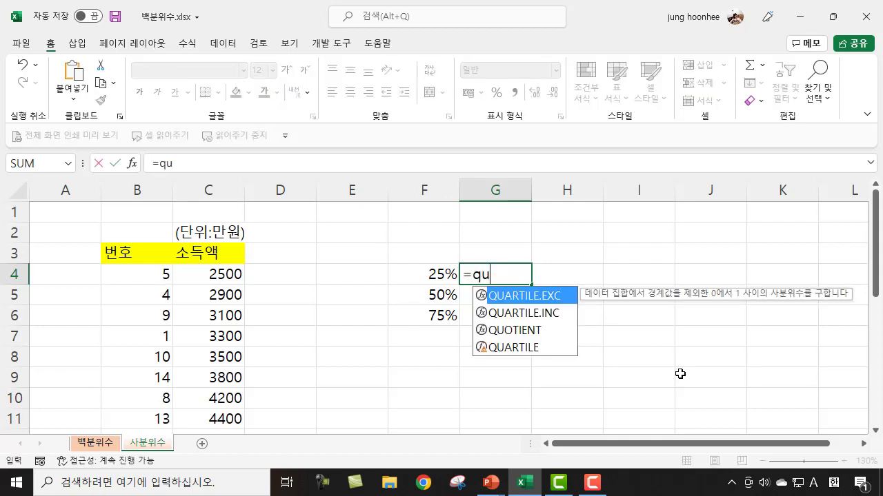
pyautogui.doubleClick(547, 318)
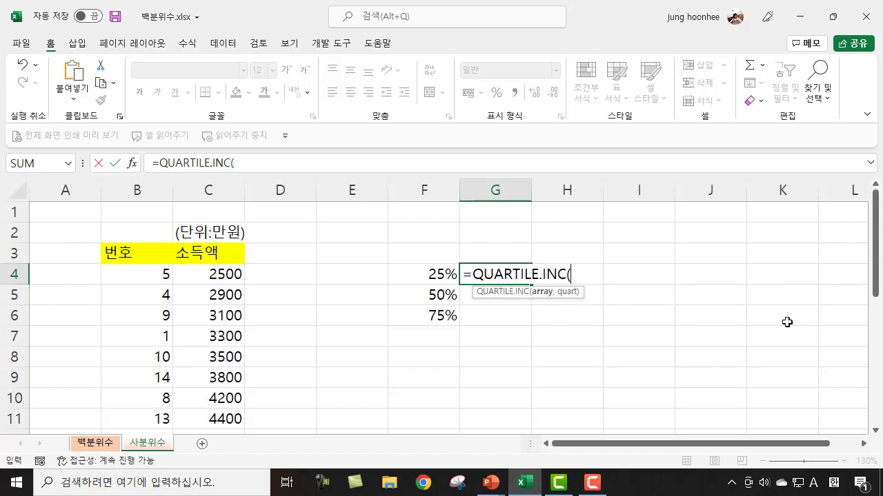
# Complete the G4 formula as =QUARTILE.INC($C$4:$C$23,1), with an absolute income range and the first quartile
pyautogui.click(210, 275)
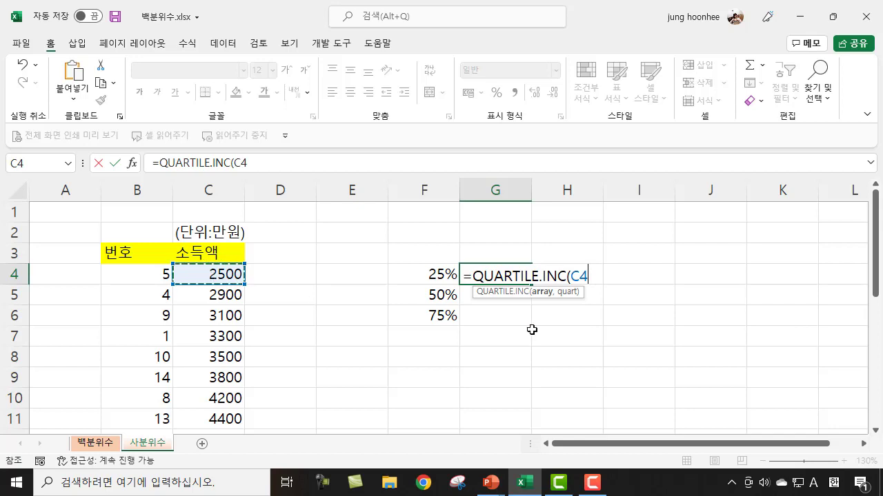
pyautogui.hotkey('ctrl', 'shift', 'Down')
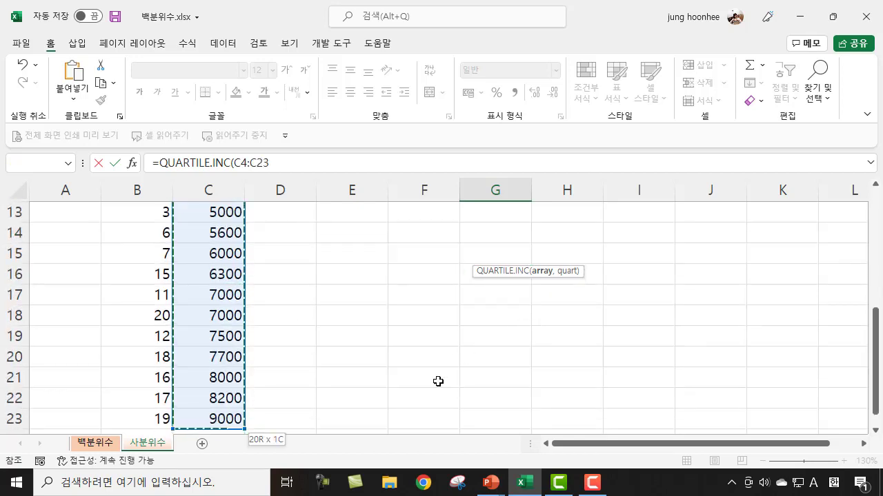
pyautogui.scroll(4, 591, 340)
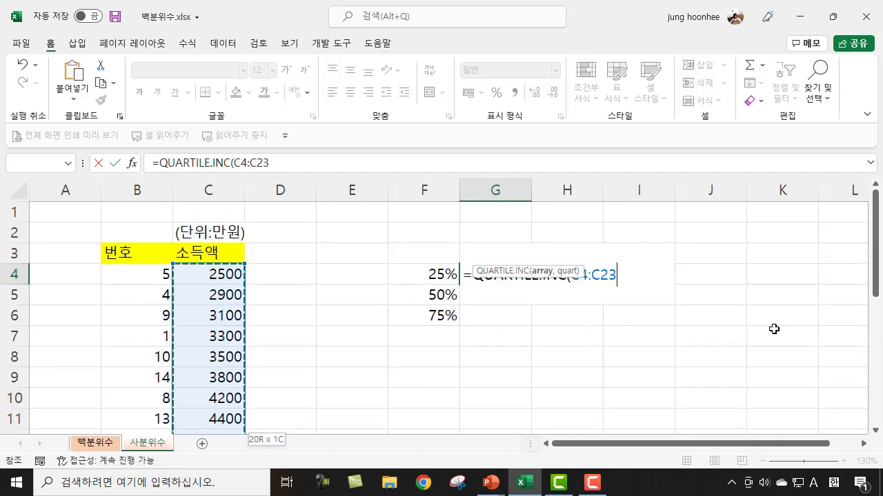
pyautogui.press('F4')
pyautogui.write(',')
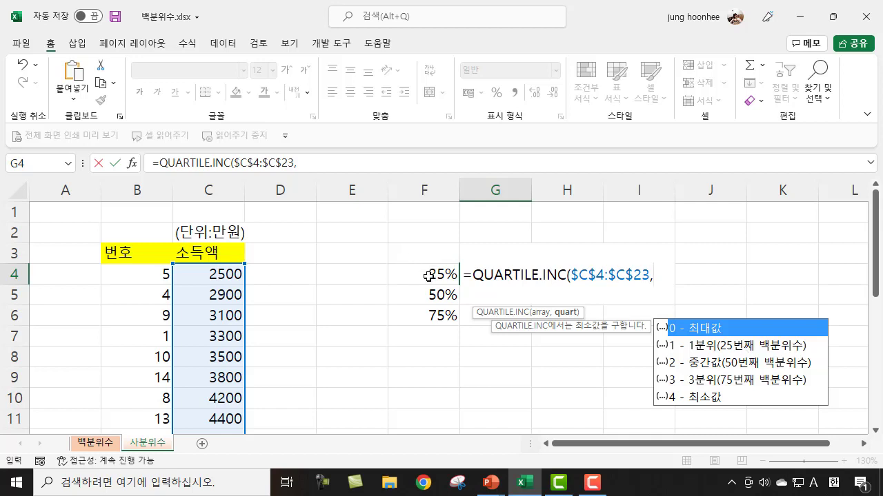
pyautogui.click(729, 348)
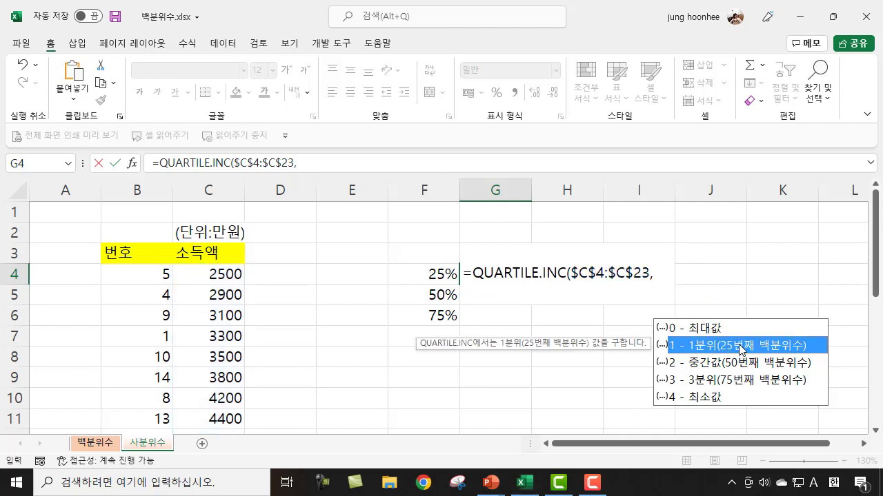
pyautogui.doubleClick(740, 347)
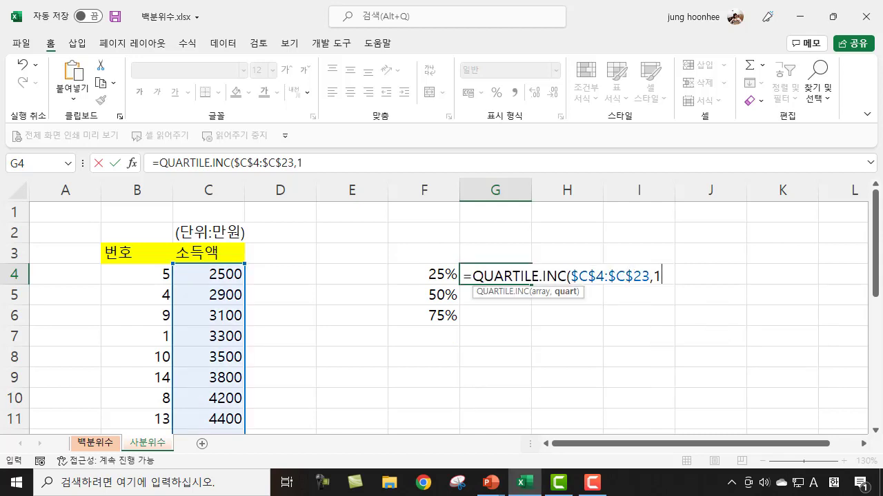
pyautogui.write(')')
pyautogui.press('Return')
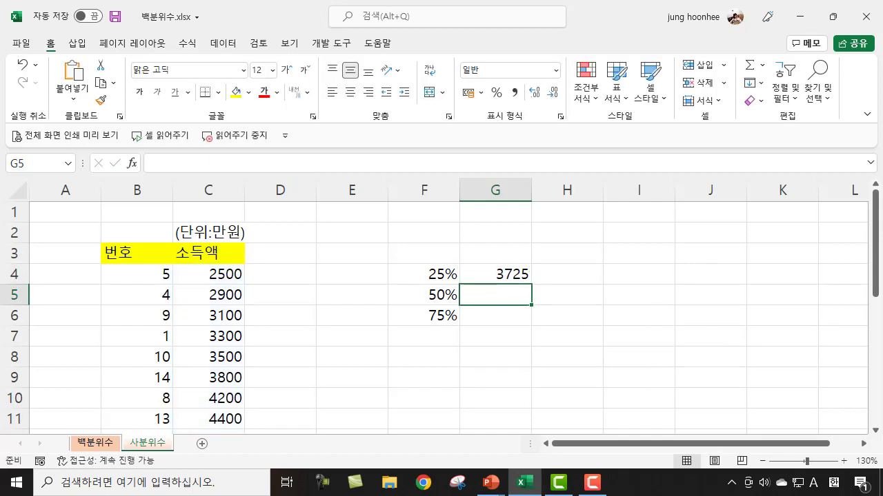
# Apply the comma number style to G4 and fill its quartile formula down to G6
pyautogui.click(497, 273)
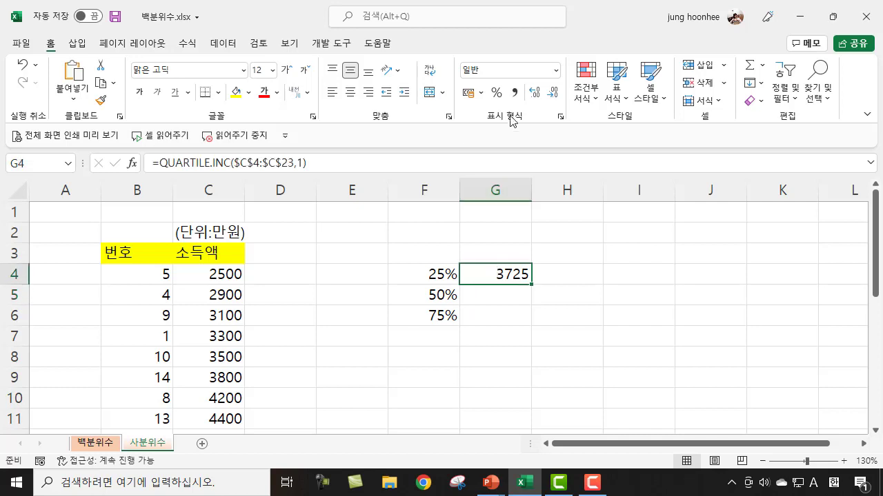
pyautogui.click(515, 94)
pyautogui.click(600, 317)
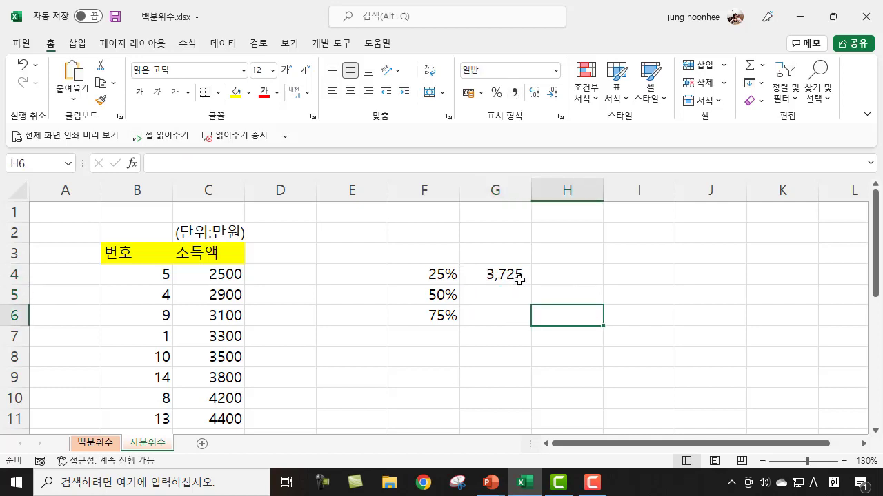
pyautogui.click(518, 276)
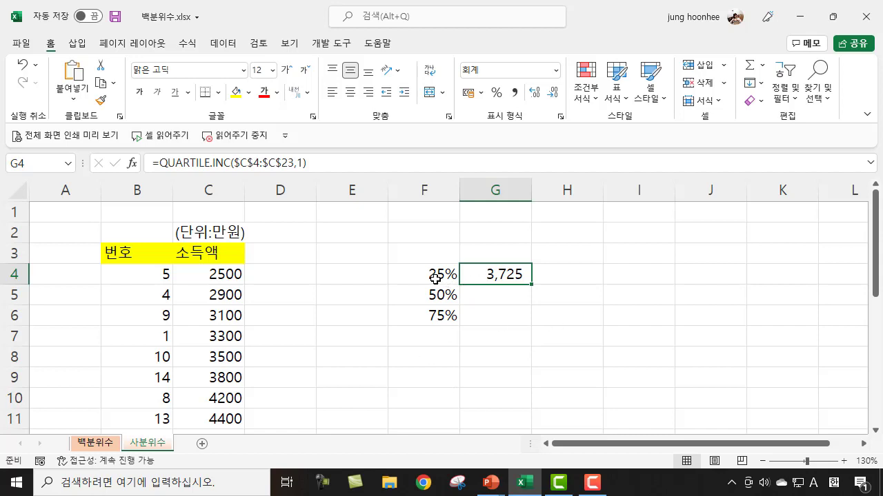
pyautogui.moveTo(435, 278); pyautogui.dragTo(510, 275)
pyautogui.click(513, 336)
pyautogui.click(508, 276)
pyautogui.moveTo(531, 283); pyautogui.dragTo(531, 325)
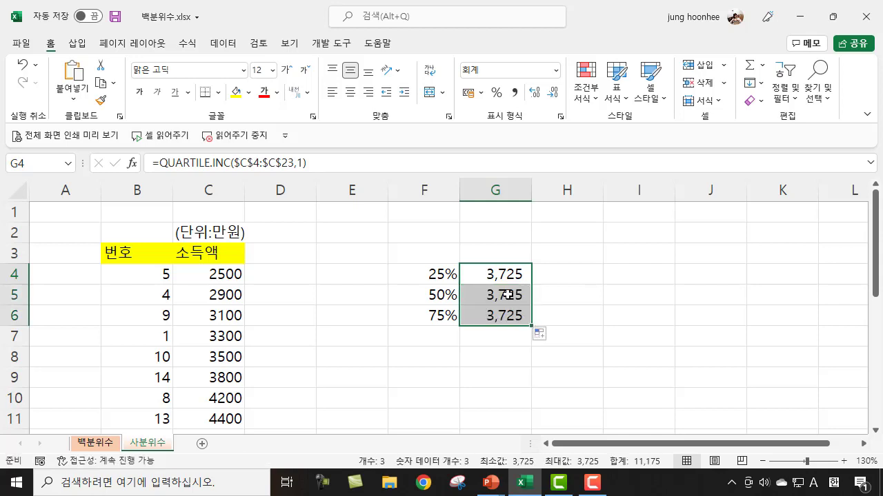
# Change the quartile argument in the G5 formula to 2 for the 50% value
pyautogui.click(510, 298)
pyautogui.click(305, 164)
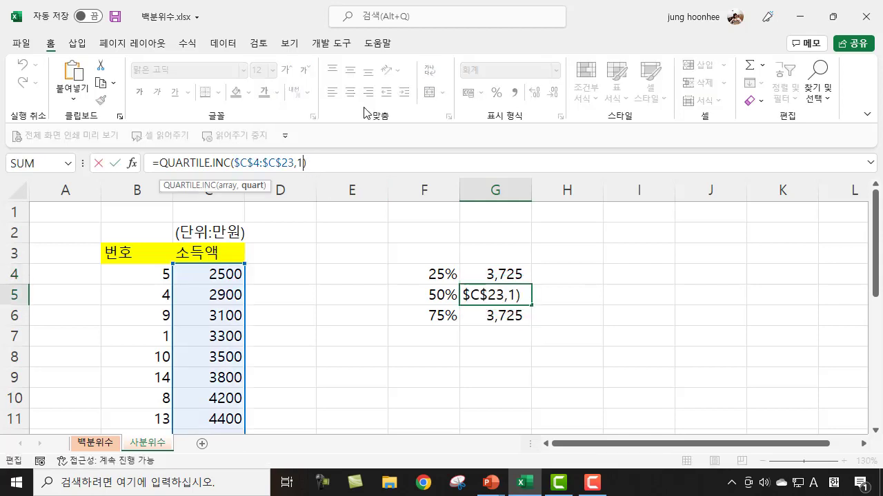
pyautogui.press('BackSpace')
pyautogui.write('2')
pyautogui.press('Return')
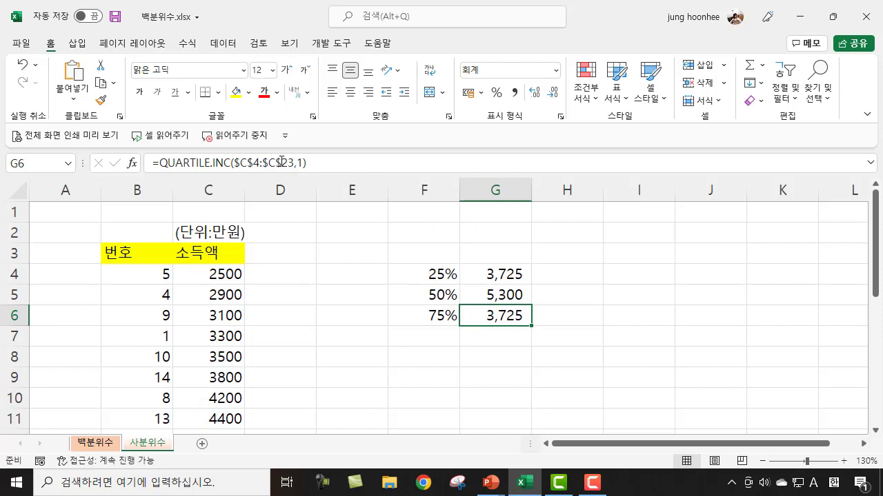
# Change the quartile argument in the G6 formula to 3 for the 75% value
pyautogui.click(301, 163)
pyautogui.press('BackSpace')
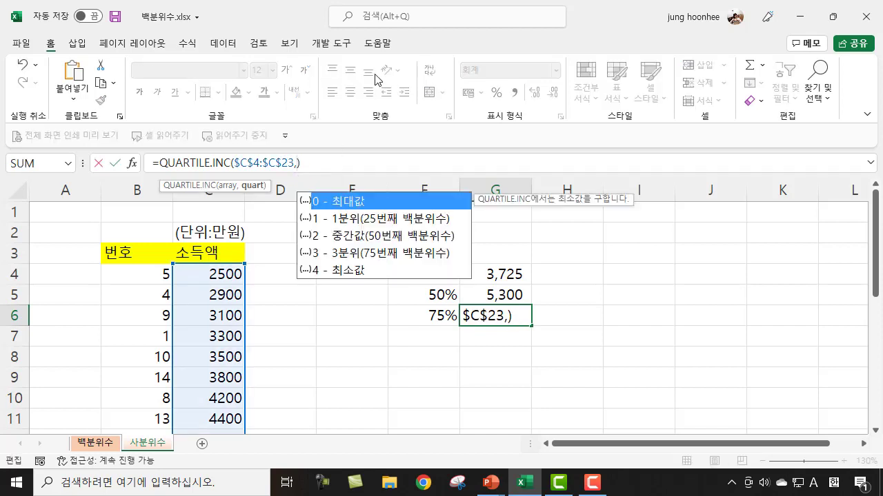
pyautogui.write('3')
pyautogui.press('Return')
pyautogui.click(571, 335)
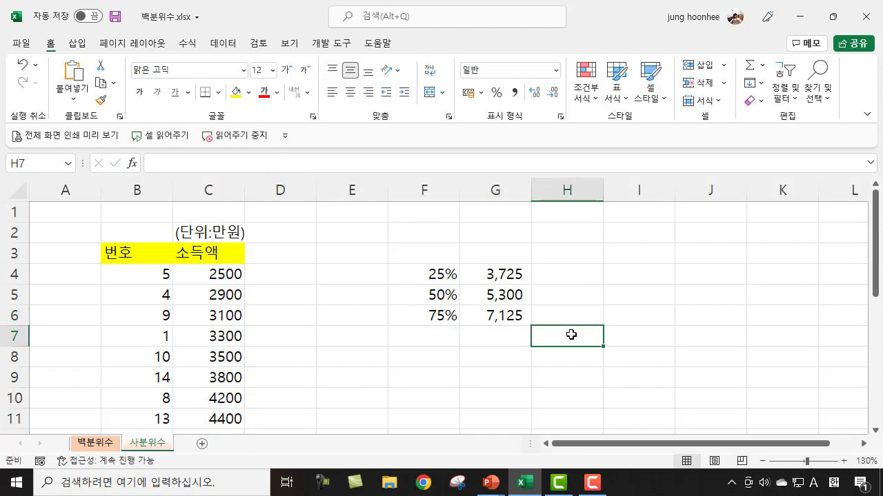
# Compare the quartile results on the 사분위수 sheet with the 20% to 80% percentiles on the 백분위수 sheet
pyautogui.click(477, 360)
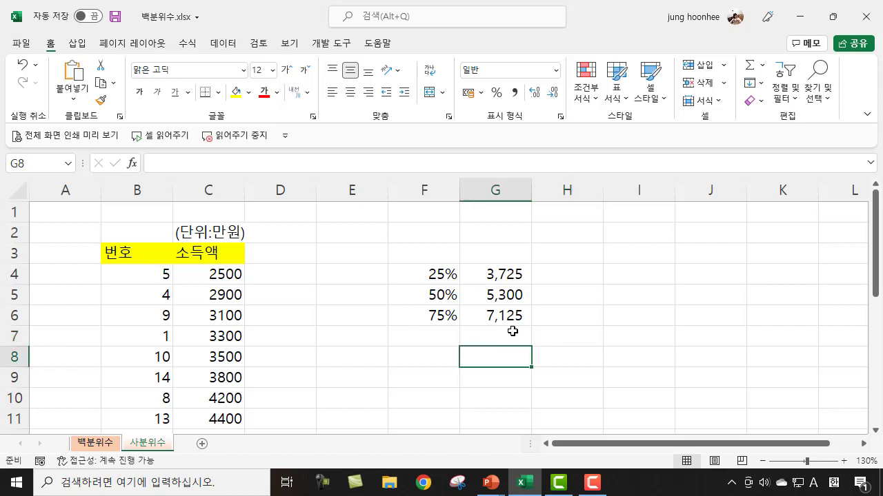
pyautogui.click(595, 294)
pyautogui.moveTo(433, 275); pyautogui.dragTo(507, 275)
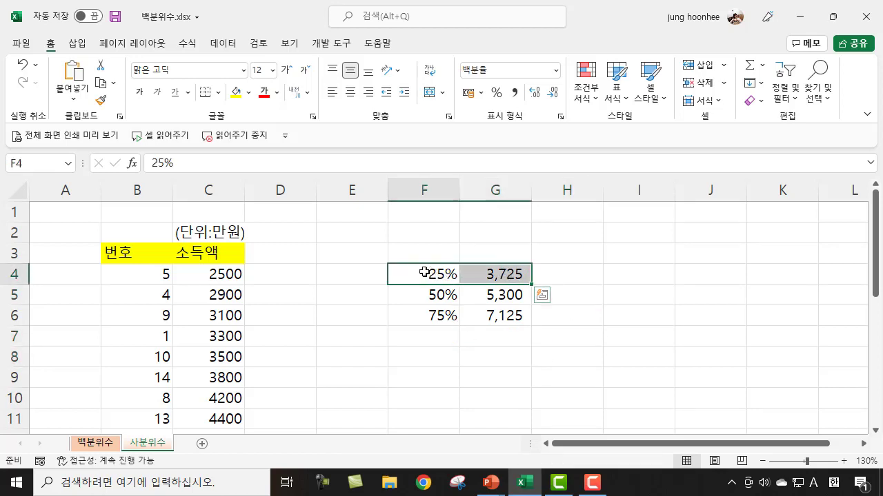
pyautogui.click(605, 302)
pyautogui.click(147, 442)
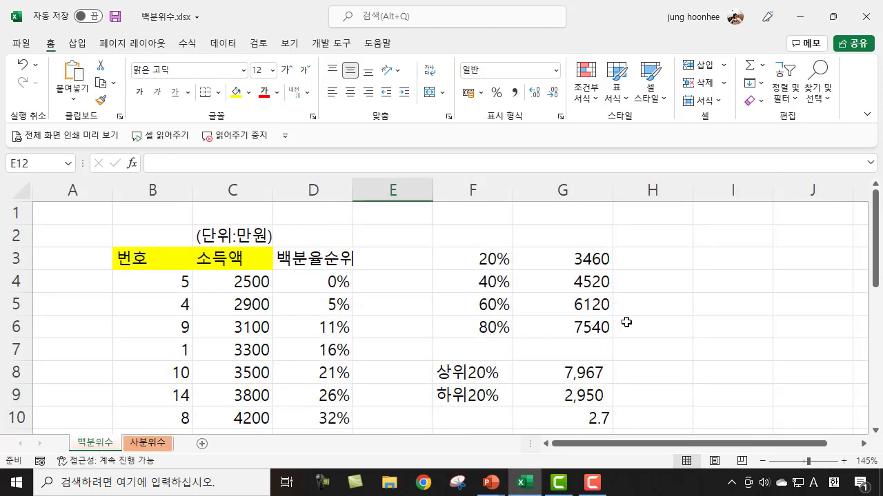
pyautogui.click(489, 260)
pyautogui.click(690, 335)
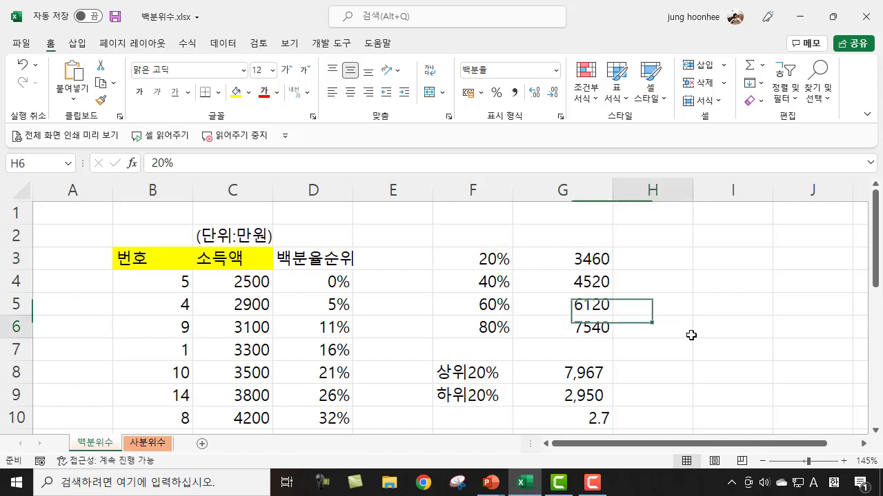
# Enter 25% in cell H3 of the 백분위수 sheet
pyautogui.click(674, 257)
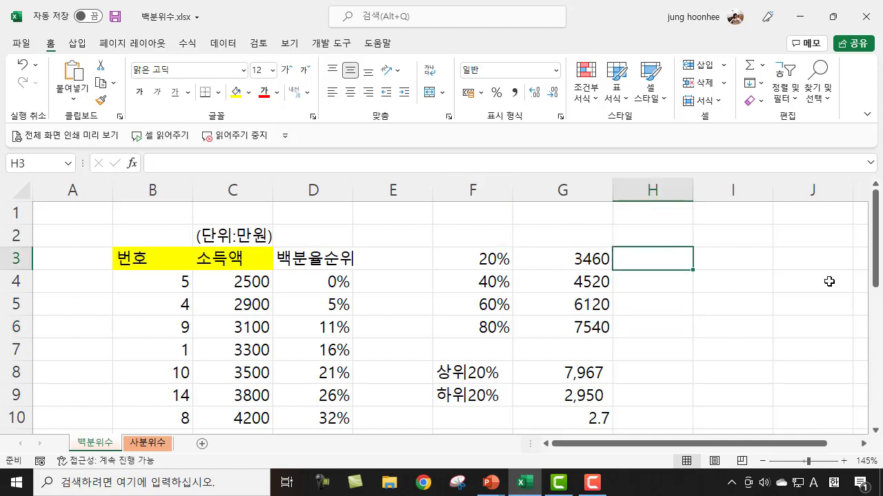
pyautogui.write('25%')
pyautogui.press('Return')
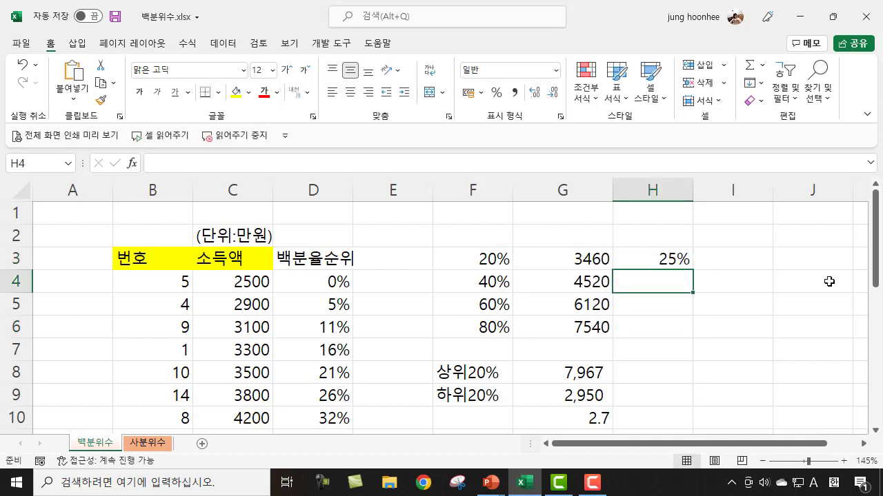
# Copy the percentile formula text from G3 and paste it into cell I3
pyautogui.click(744, 260)
pyautogui.click(581, 260)
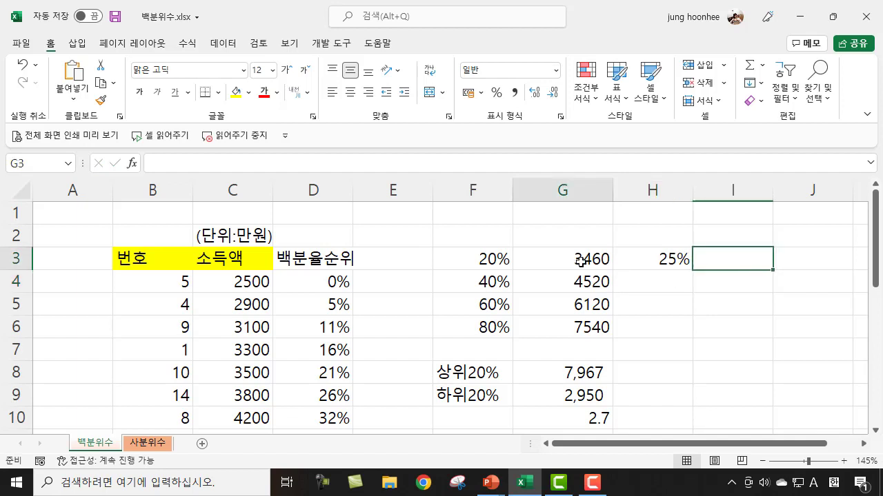
pyautogui.click(358, 164)
pyautogui.hotkey('ctrl', 'a')
pyautogui.hotkey('ctrl', 'c')
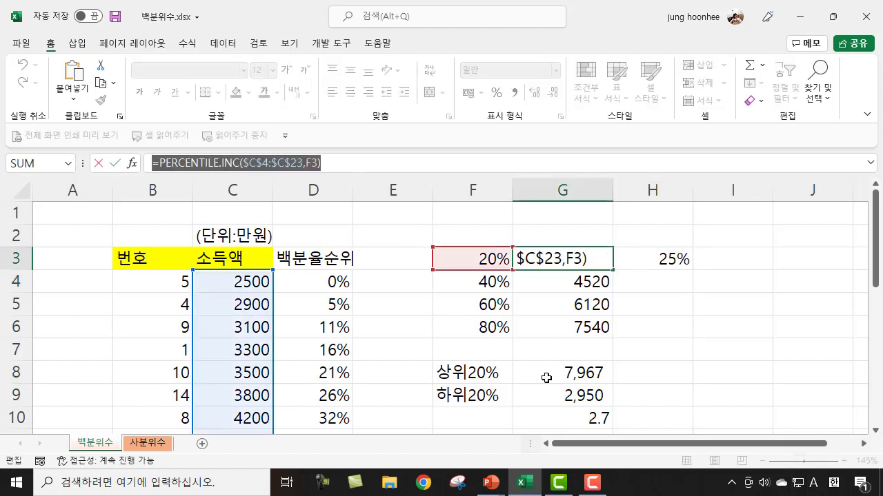
pyautogui.click(676, 285)
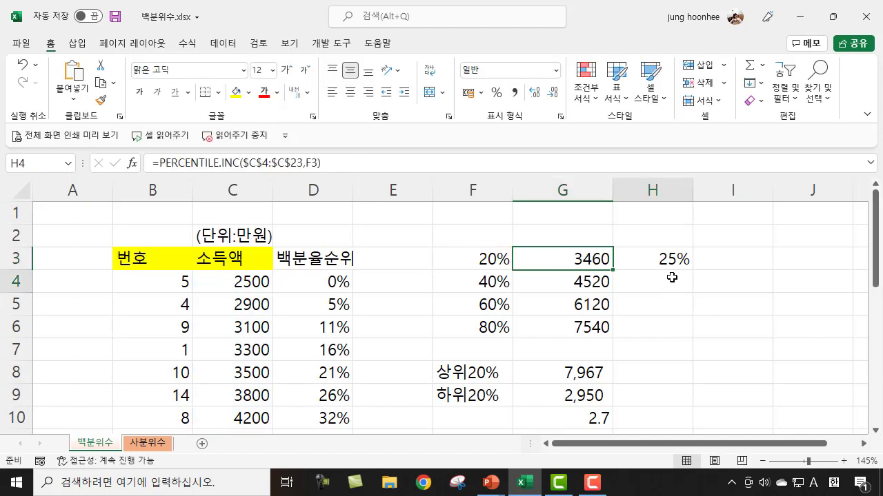
pyautogui.click(738, 255)
pyautogui.hotkey('ctrl', 'v')
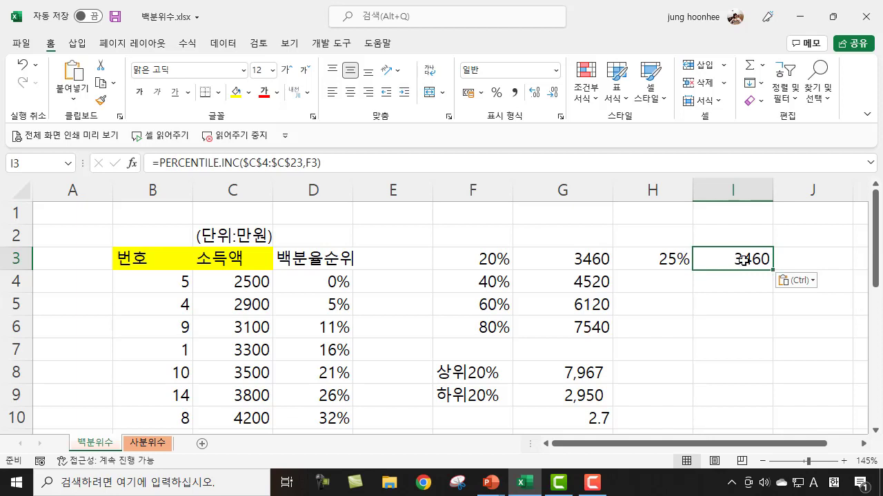
# Change the second argument of the I3 percentile formula to H3 and apply the comma number style to the cell
pyautogui.click(315, 158)
pyautogui.press('BackSpace')
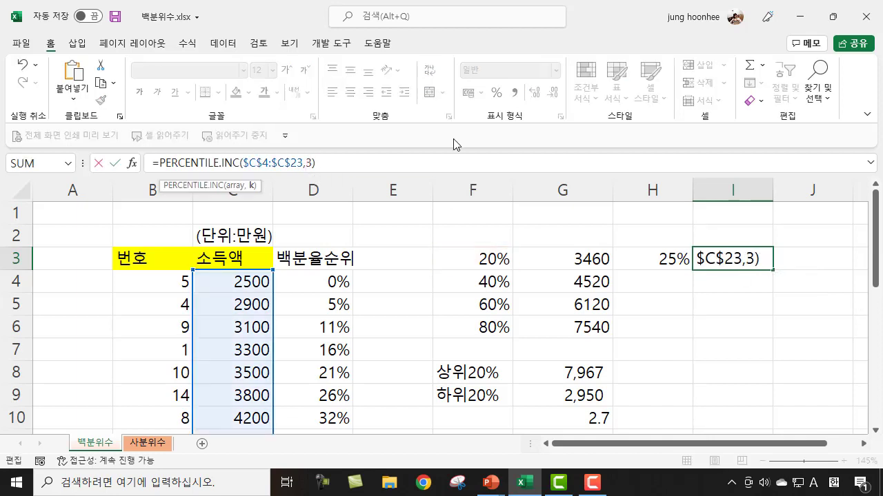
pyautogui.click(674, 259)
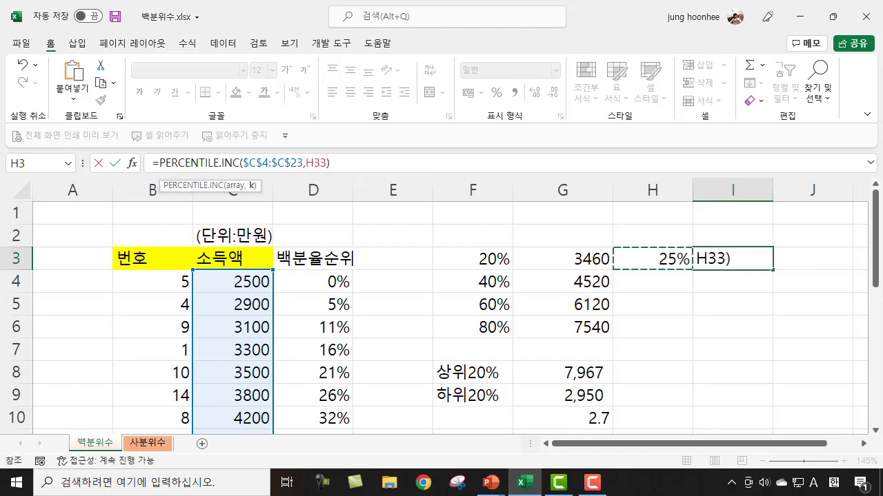
pyautogui.press('BackSpace')
pyautogui.press('Return')
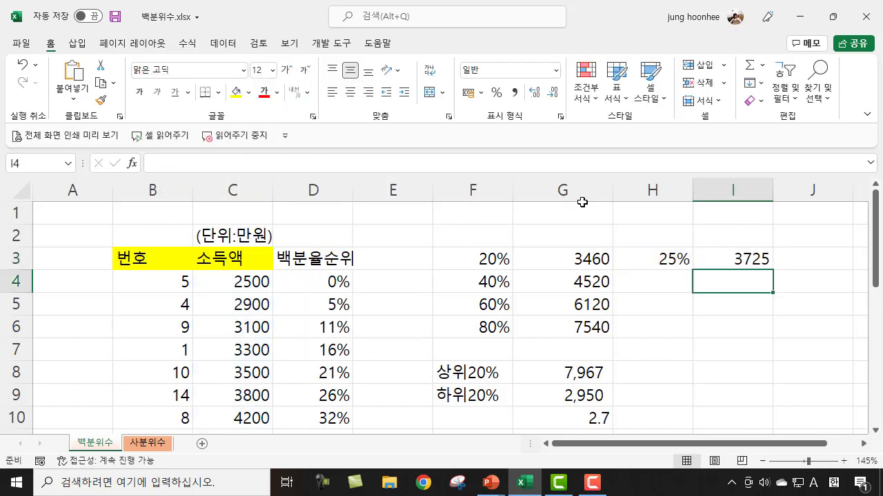
pyautogui.click(724, 260)
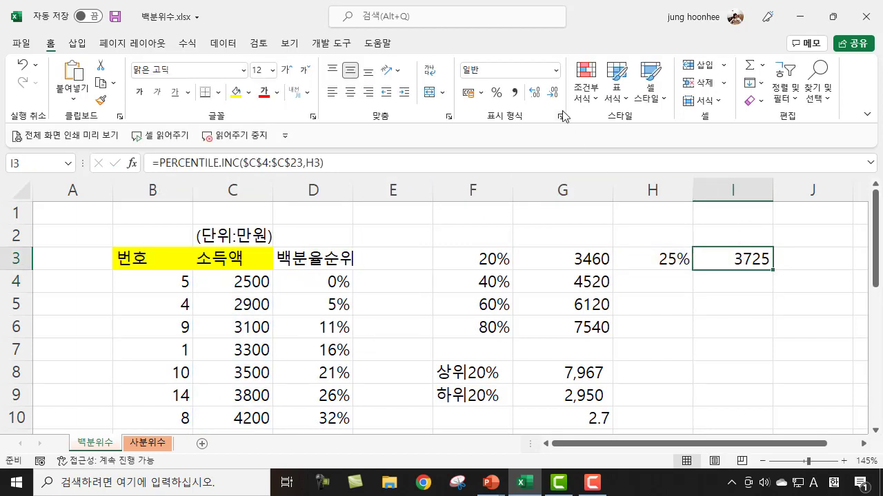
pyautogui.click(514, 91)
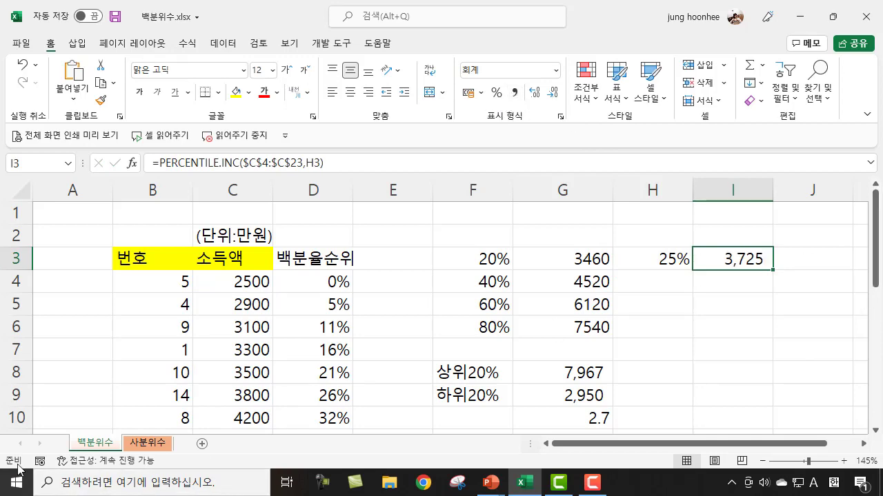
# Examine the 25%, 50% and 75% quartile results on the 사분위수 sheet against the 25% percentile in I3 of the 백분위수 sheet
pyautogui.click(146, 443)
pyautogui.click(505, 281)
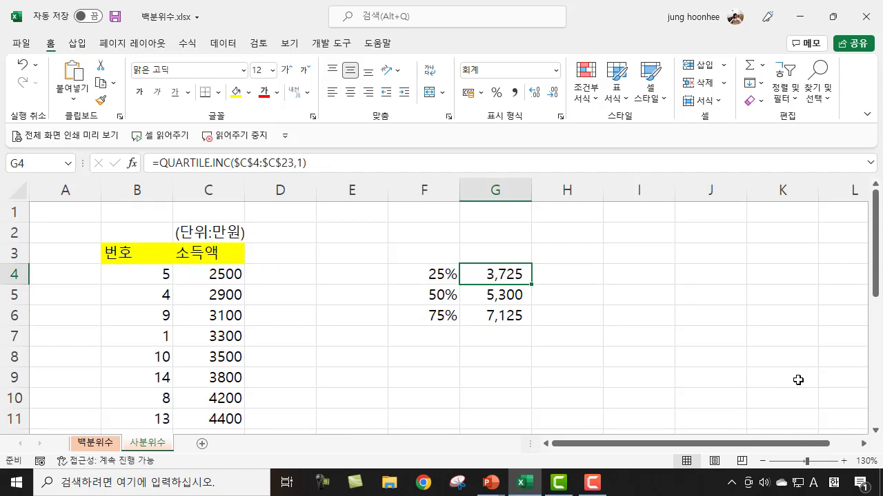
pyautogui.click(504, 300)
pyautogui.click(502, 316)
pyautogui.click(634, 332)
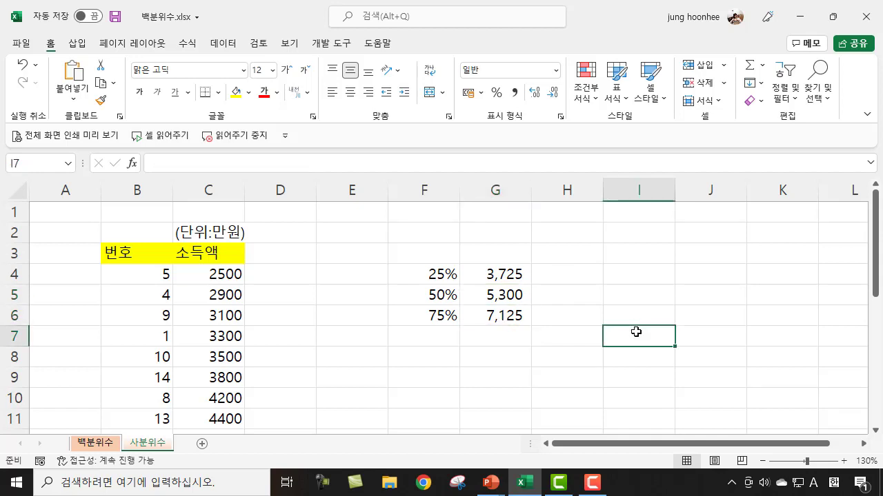
pyautogui.click(327, 359)
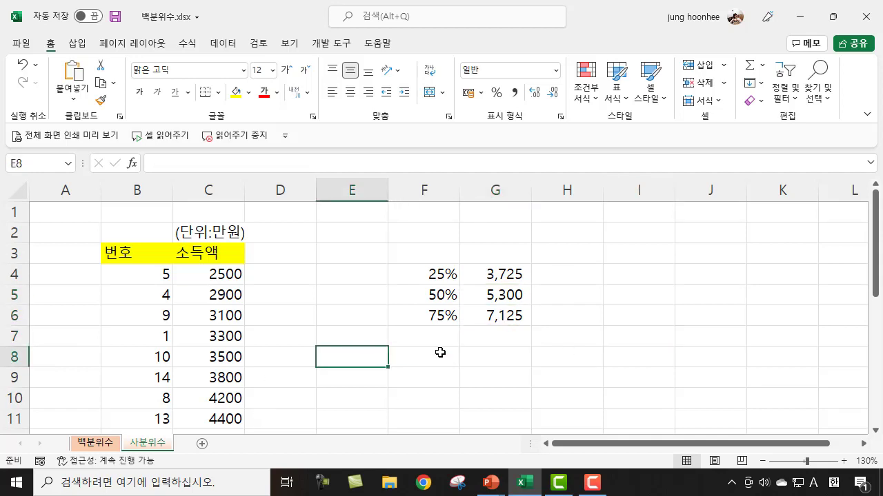
pyautogui.click(545, 368)
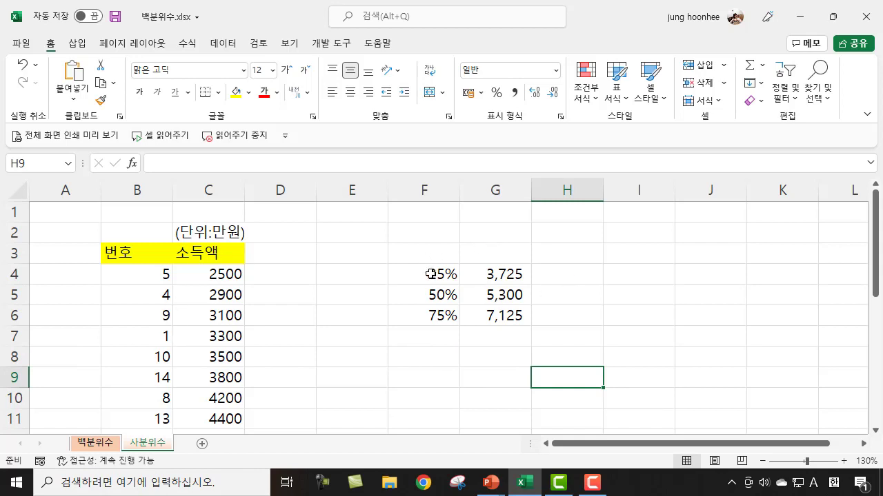
pyautogui.moveTo(430, 275); pyautogui.dragTo(490, 312)
pyautogui.moveTo(422, 271); pyautogui.dragTo(495, 312)
pyautogui.click(601, 322)
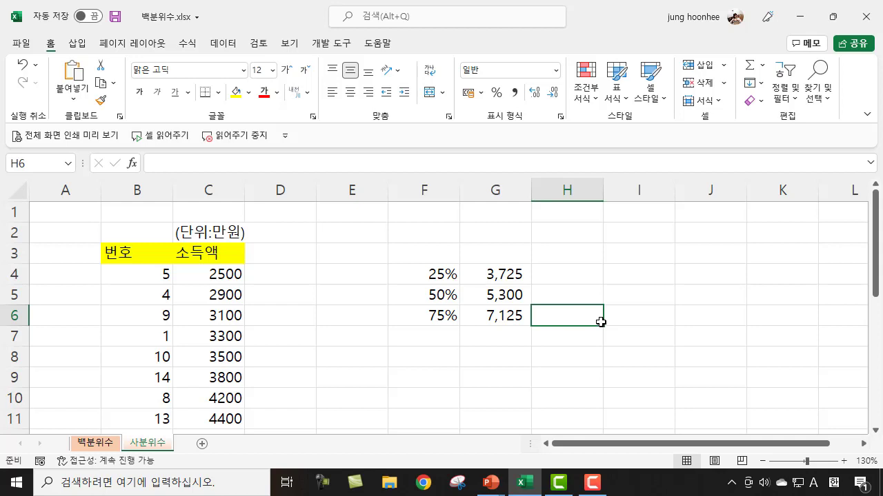
# Apply the 4색 신호등 icon set conditional formatting to the incomes in C4:C23 on the 사분위수 sheet
pyautogui.click(143, 271)
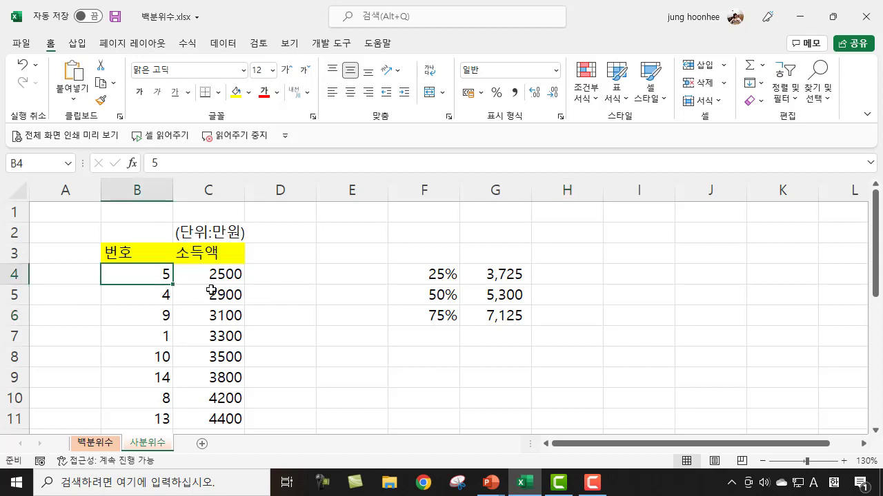
pyautogui.click(225, 279)
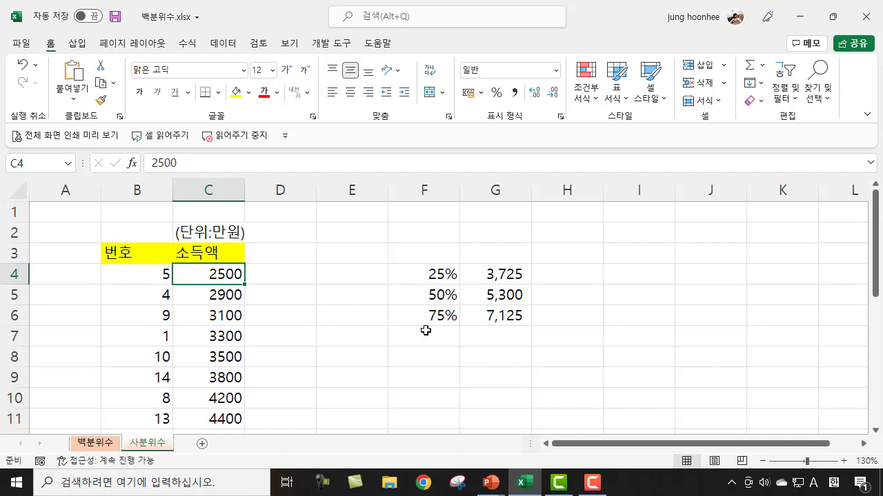
pyautogui.hotkey('ctrl', 'shift', 'Down')
pyautogui.scroll(4, 247, 349)
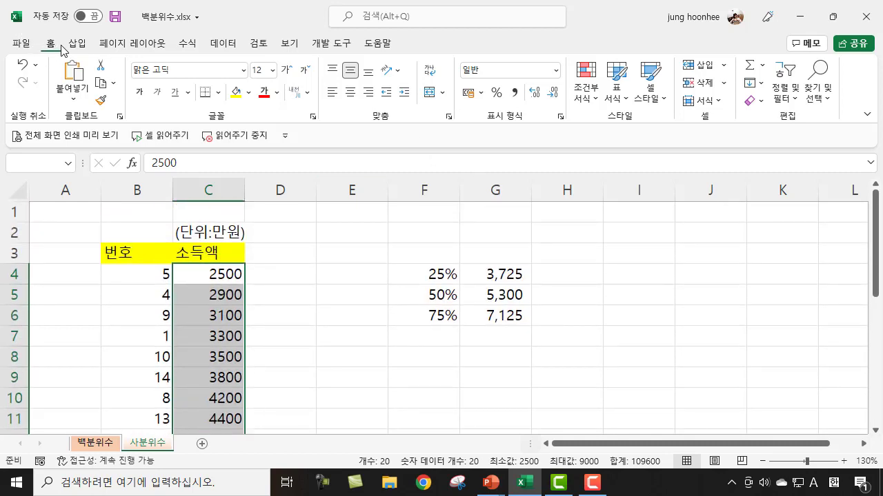
pyautogui.click(595, 104)
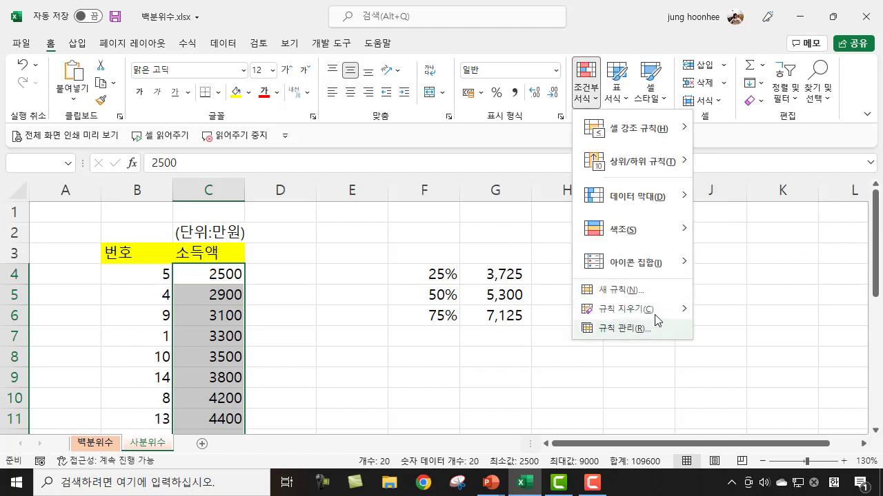
pyautogui.moveTo(633, 272)
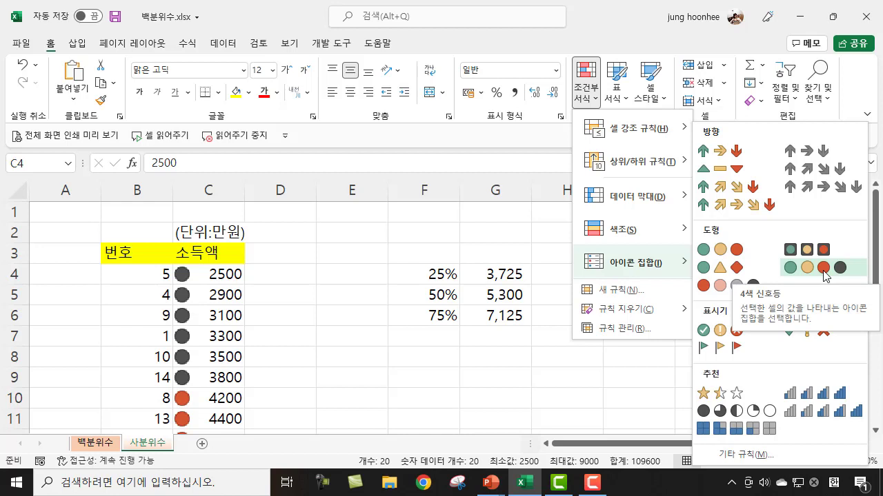
pyautogui.click(823, 269)
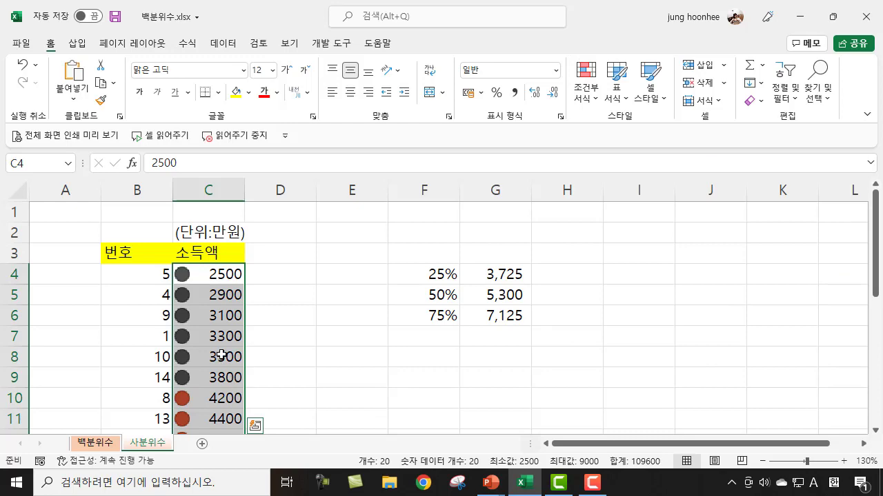
pyautogui.scroll(-4, 220, 354)
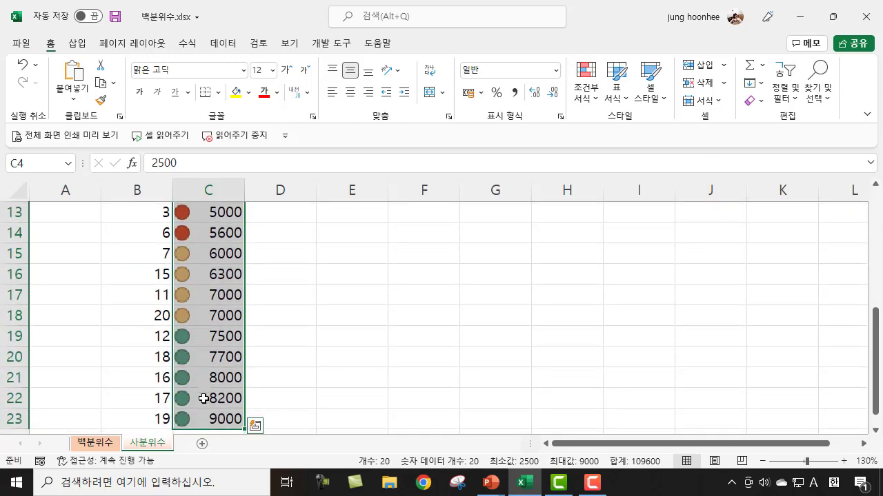
pyautogui.scroll(4, 204, 398)
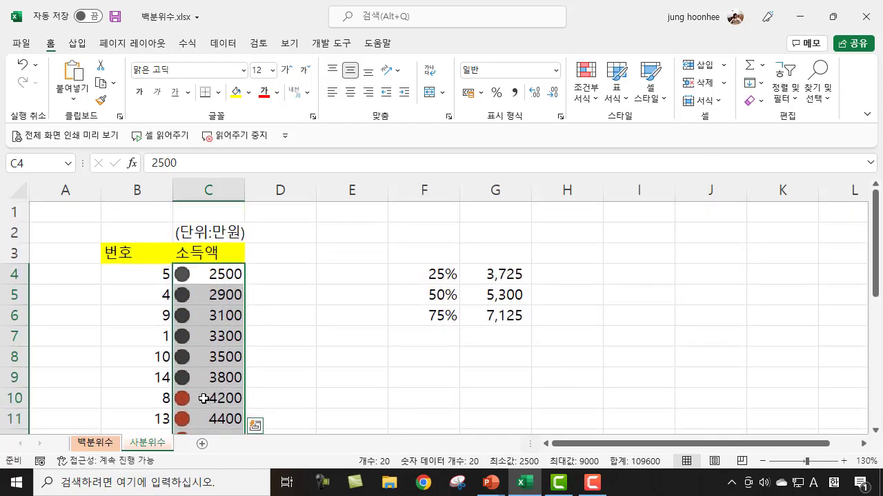
pyautogui.scroll(-1, 204, 398)
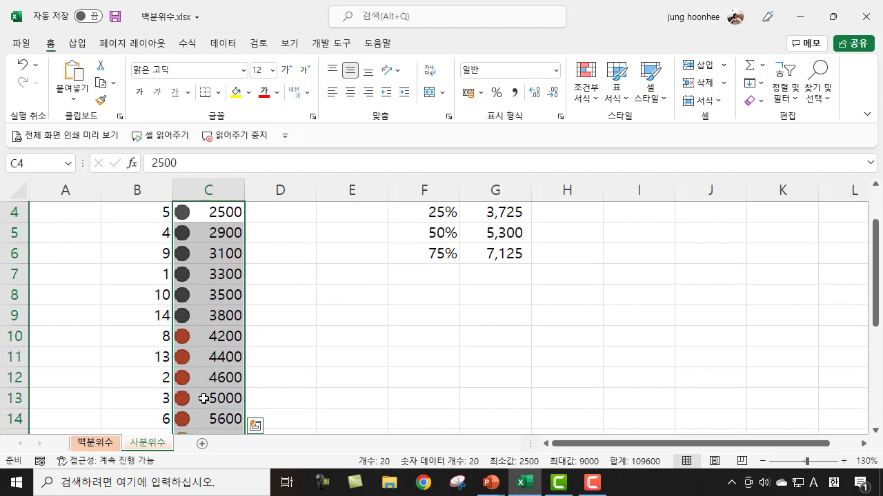
pyautogui.click(412, 353)
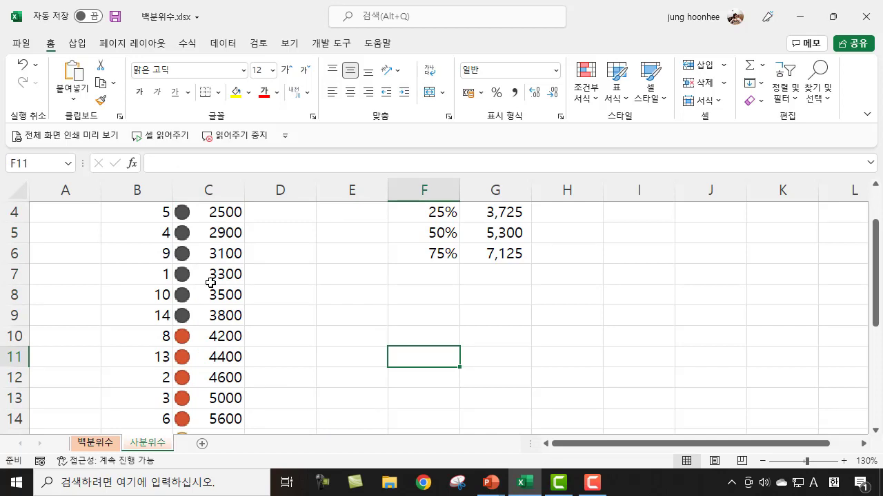
# Open the icon set rule applied to the incomes in C4:C23 on the 사분위수 sheet for editing
pyautogui.scroll(1, 210, 282)
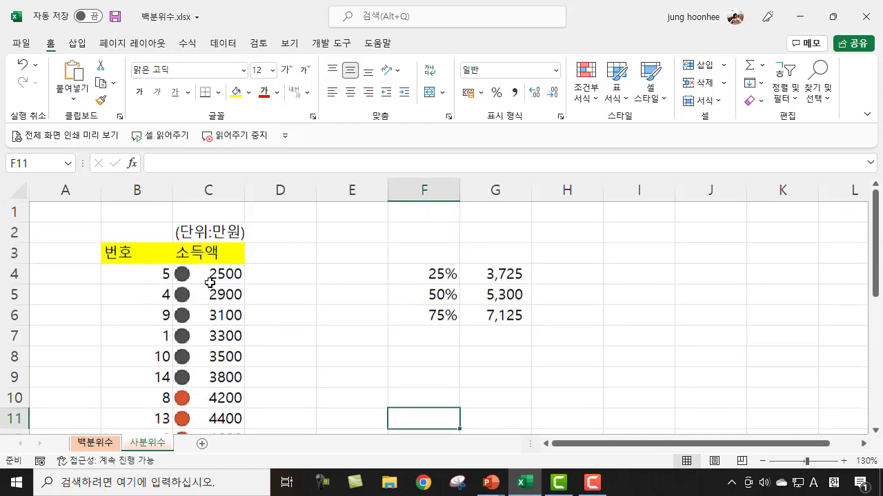
pyautogui.click(208, 274)
pyautogui.moveTo(198, 311); pyautogui.dragTo(230, 395)
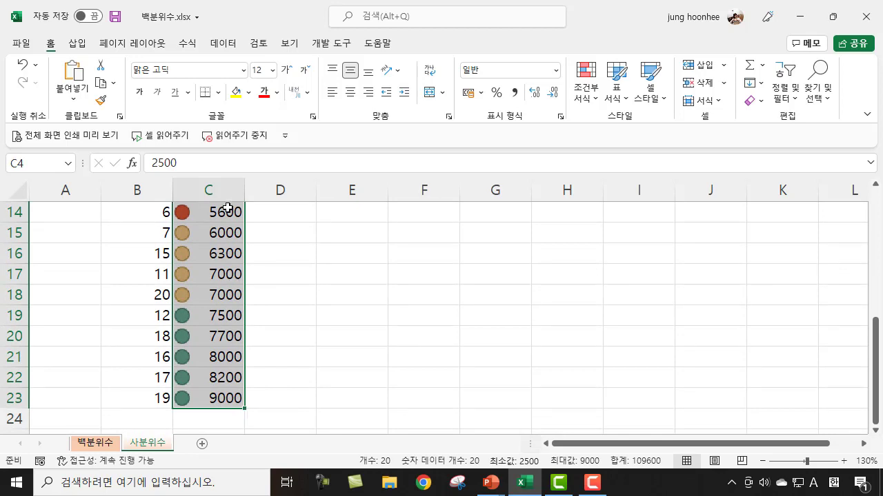
pyautogui.click(596, 104)
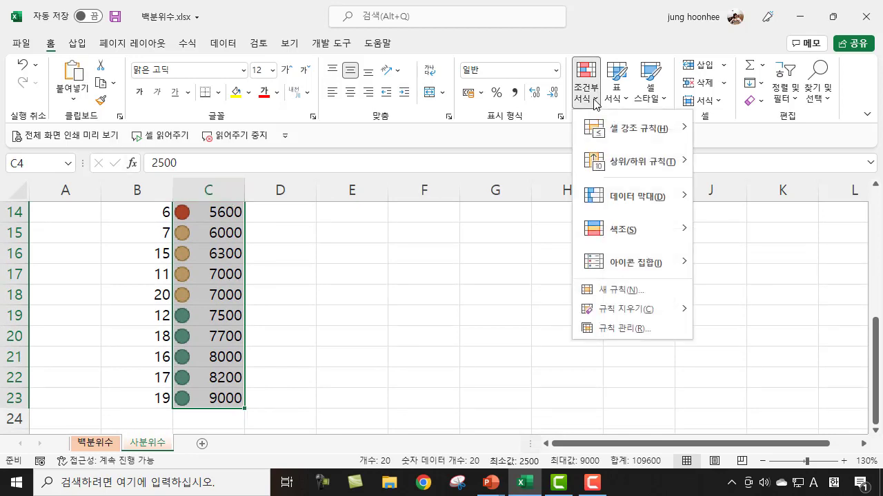
pyautogui.click(640, 332)
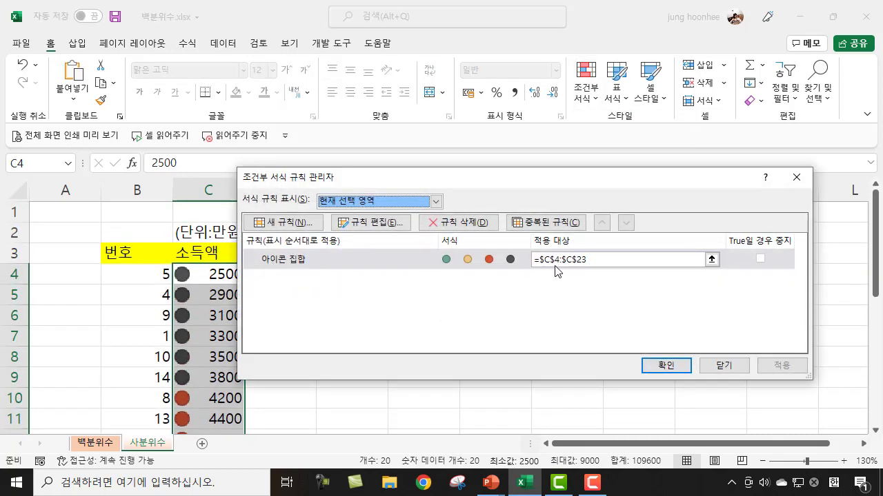
pyautogui.click(371, 222)
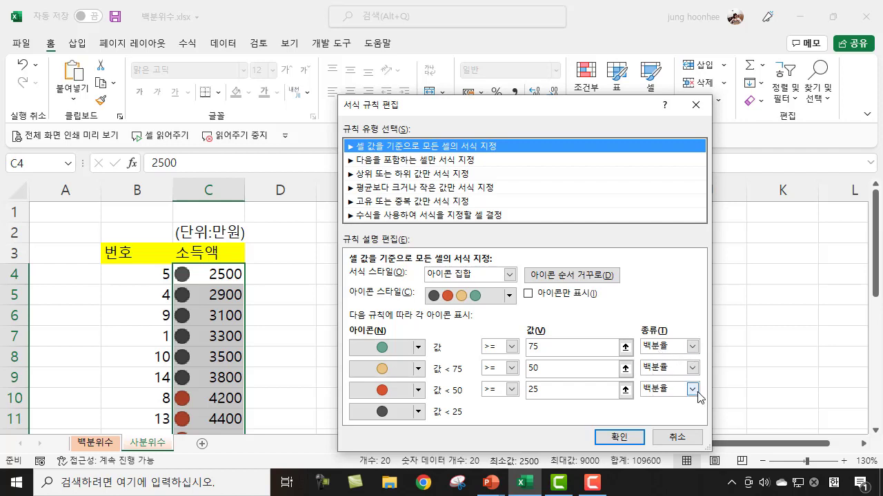
# Set the type of the 75, 50 and 25 icon thresholds to 백분위수 and apply the edited rule to the incomes
pyautogui.click(692, 347)
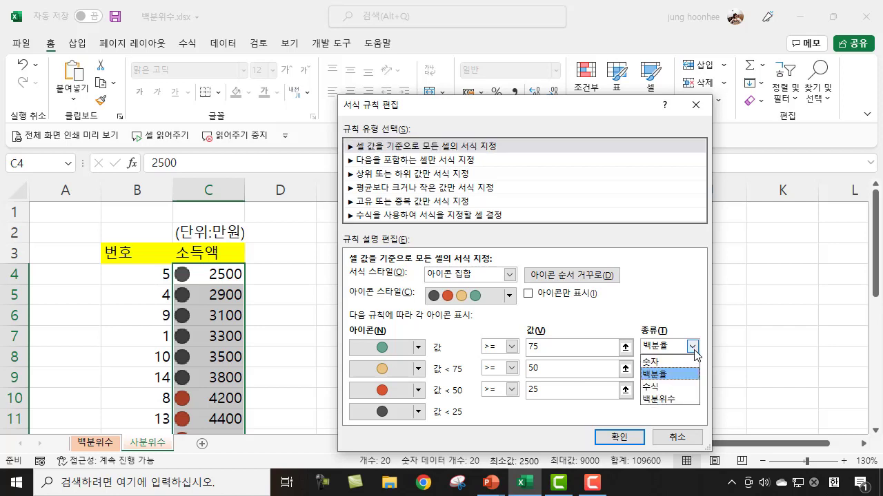
pyautogui.click(682, 394)
pyautogui.click(692, 368)
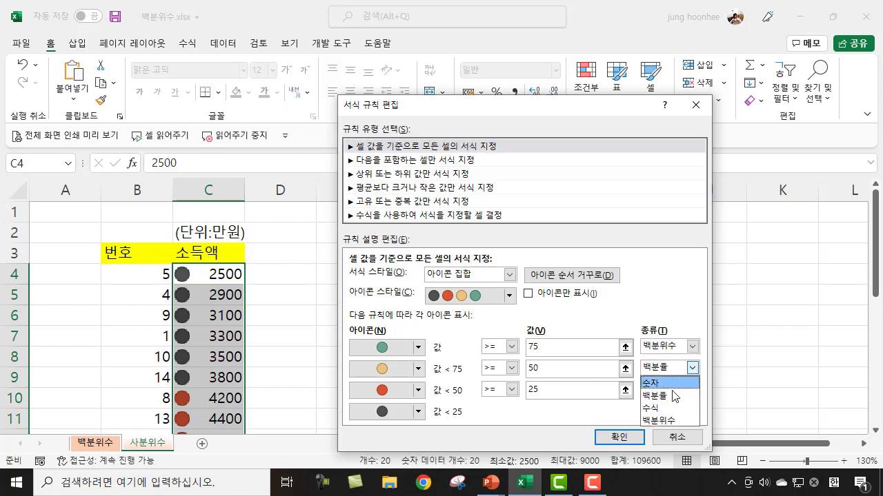
pyautogui.click(662, 420)
pyautogui.click(692, 390)
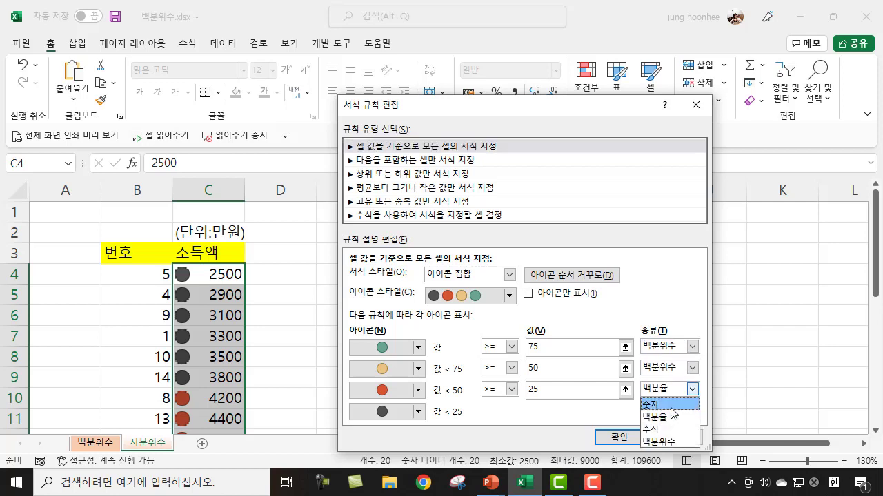
pyautogui.click(659, 442)
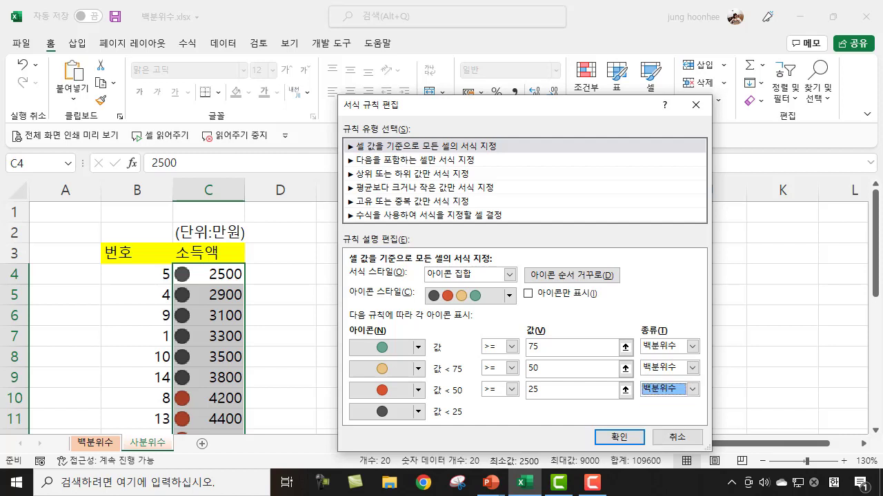
pyautogui.moveTo(522, 114); pyautogui.dragTo(748, 79)
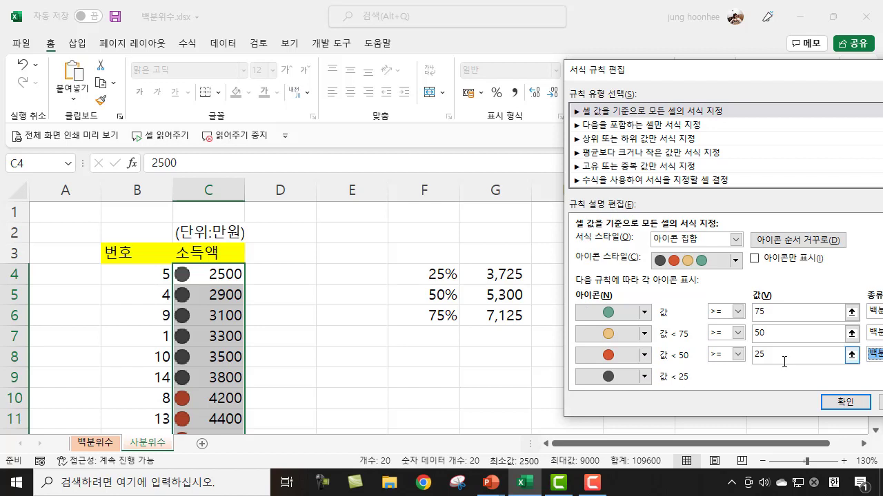
pyautogui.moveTo(744, 75); pyautogui.dragTo(716, 46)
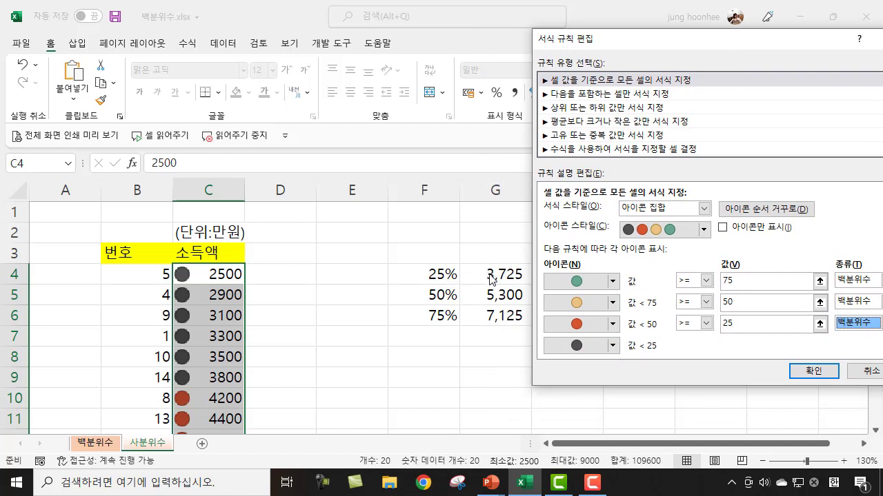
pyautogui.moveTo(638, 47); pyautogui.dragTo(728, 80)
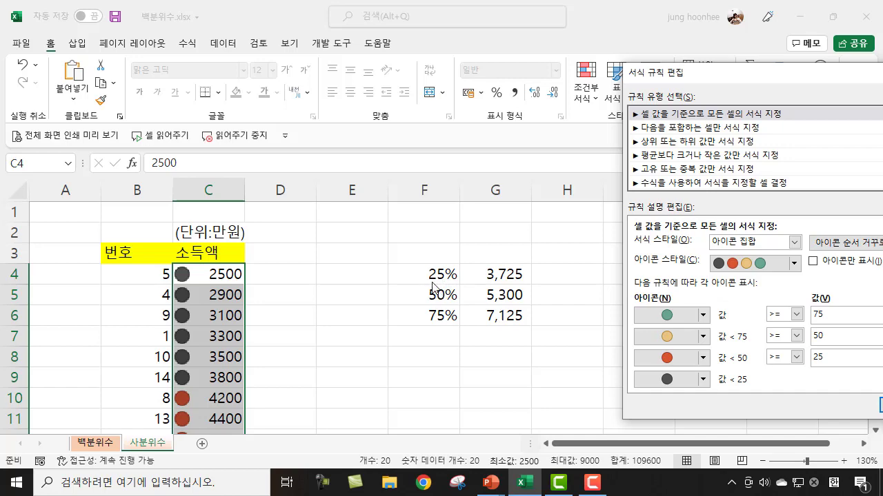
pyautogui.moveTo(711, 78); pyautogui.dragTo(503, 60)
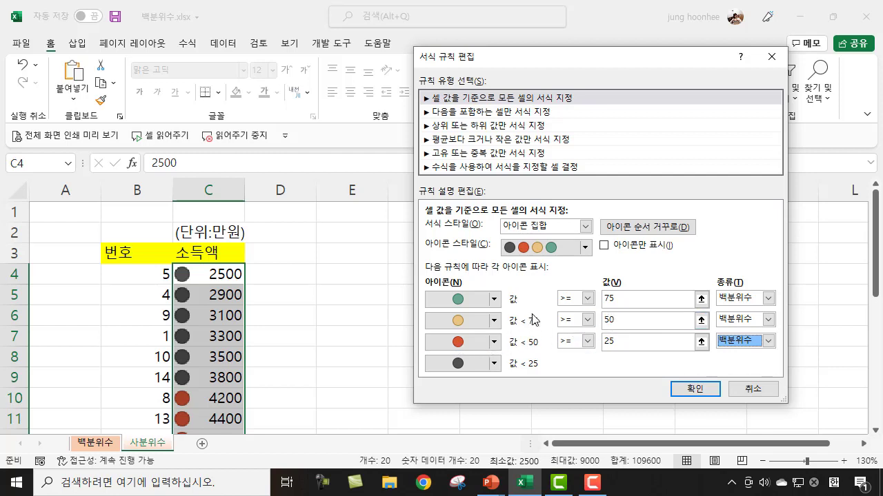
pyautogui.moveTo(627, 59); pyautogui.dragTo(795, 110)
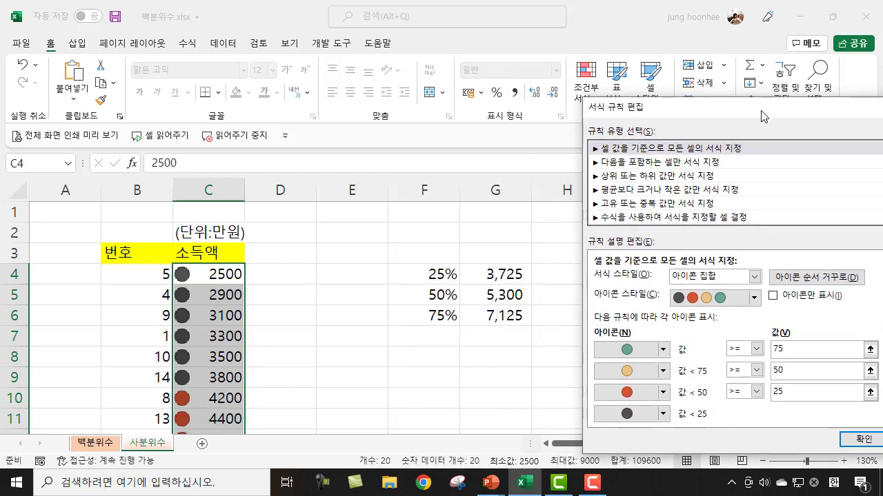
pyautogui.moveTo(761, 110); pyautogui.dragTo(622, 91)
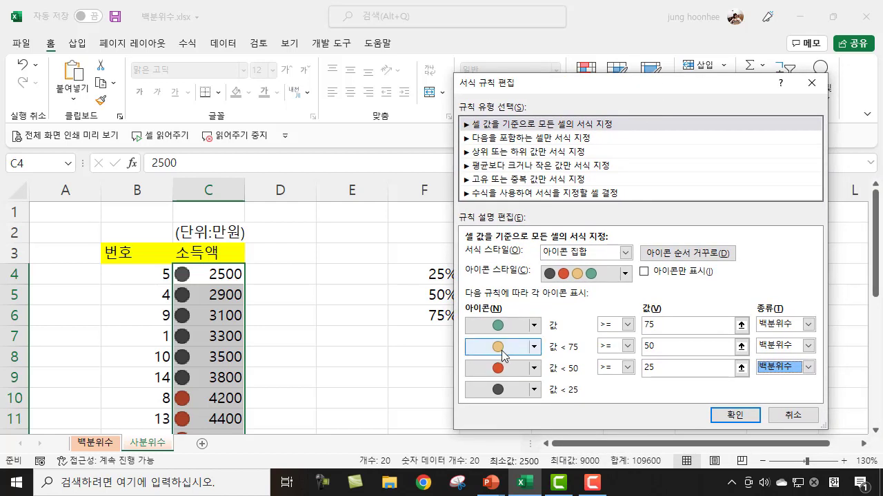
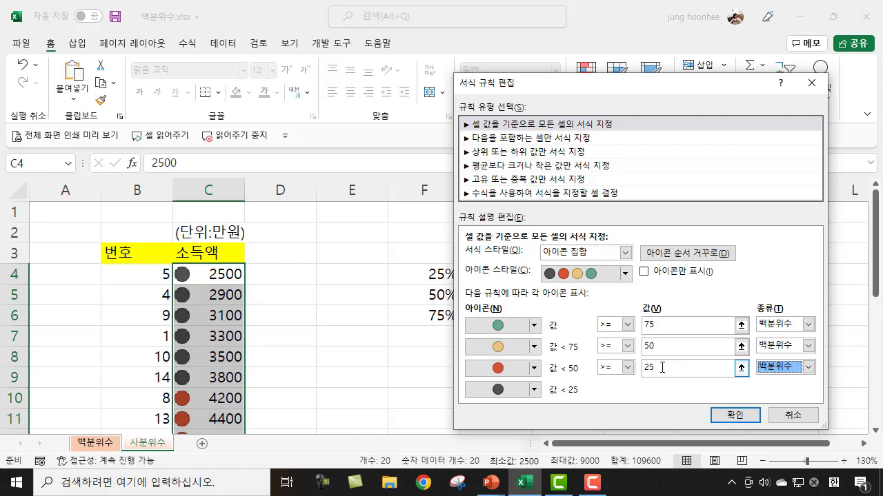
pyautogui.click(732, 415)
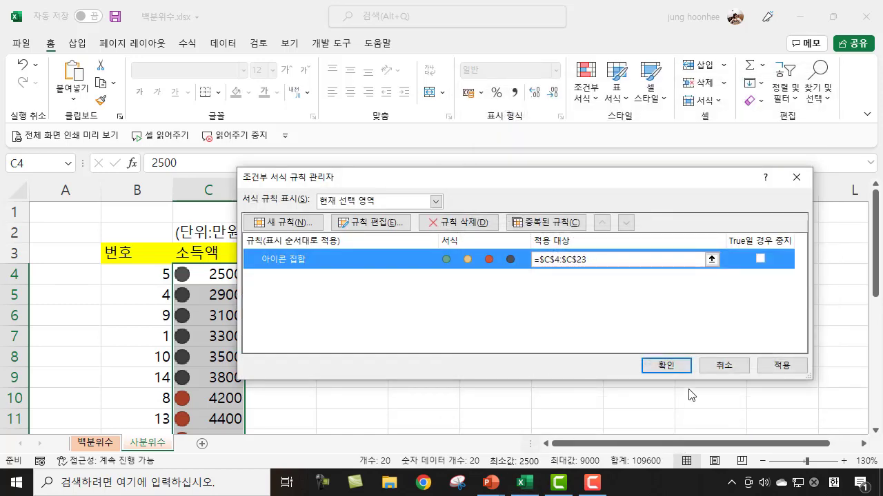
pyautogui.click(679, 366)
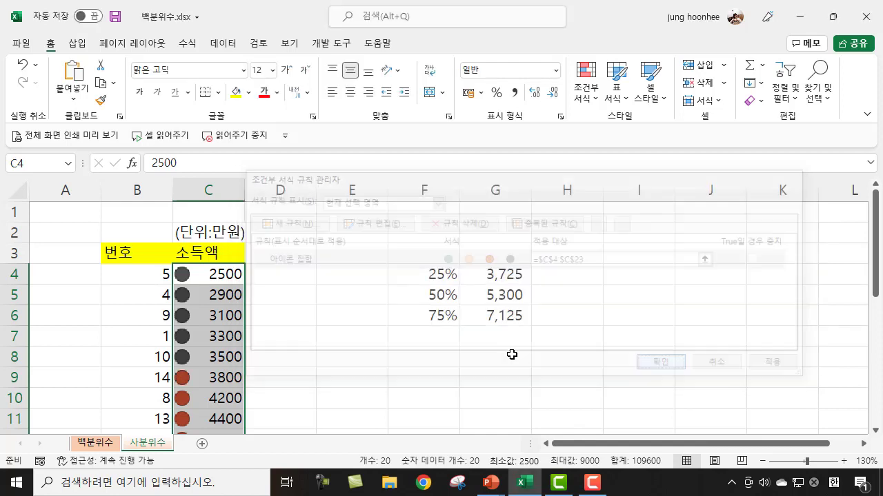
# Examine the icon colours of the incomes in column C against the 25%, 50% and 75% quartile results in G4:G6
pyautogui.click(375, 356)
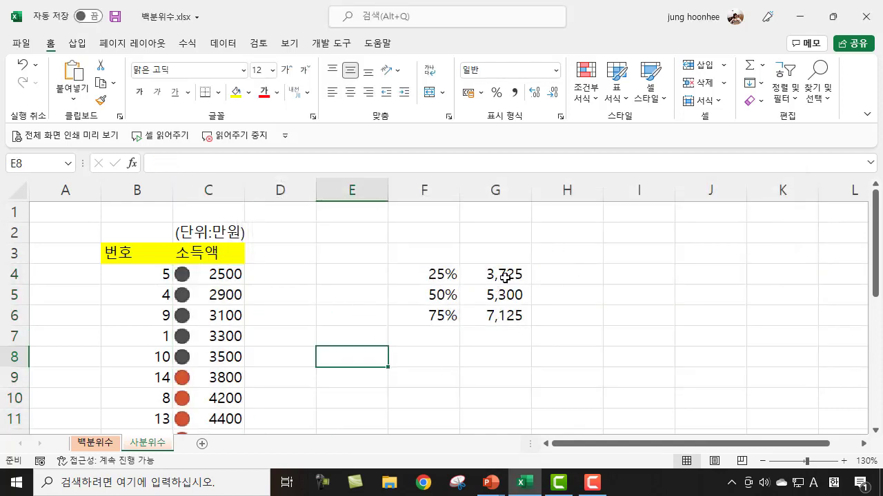
pyautogui.click(484, 282)
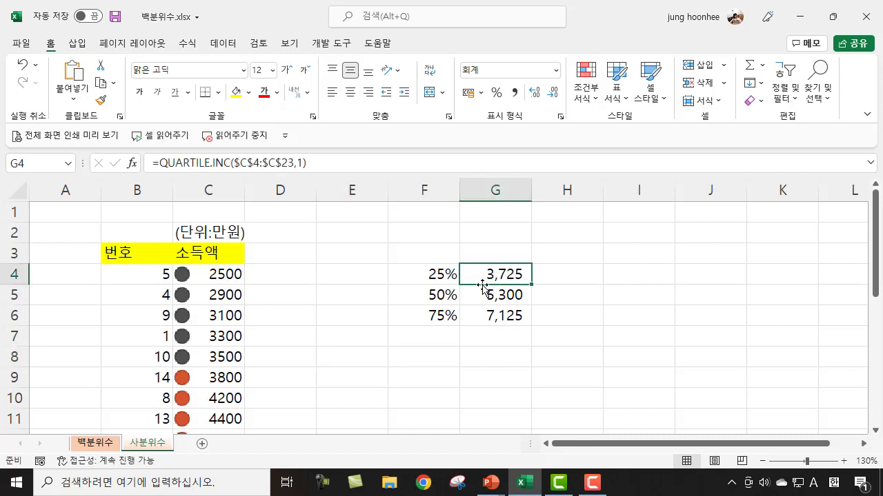
pyautogui.click(426, 275)
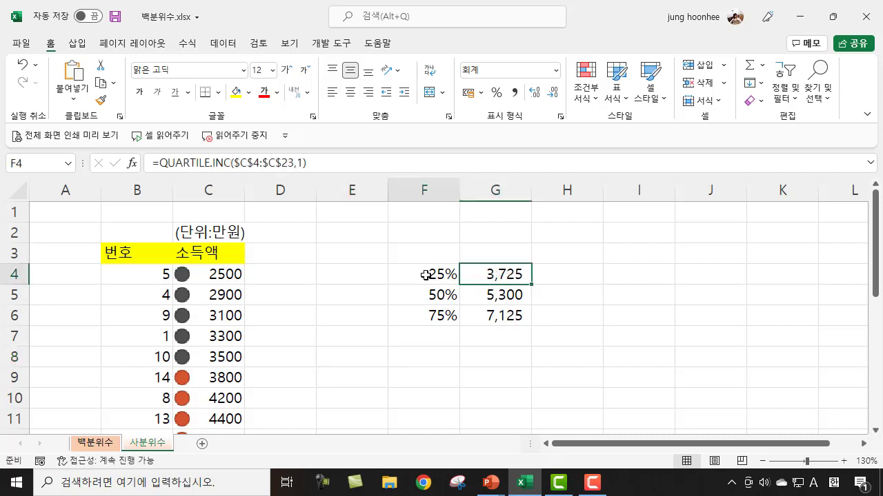
pyautogui.moveTo(426, 276); pyautogui.dragTo(506, 274)
pyautogui.click(506, 274)
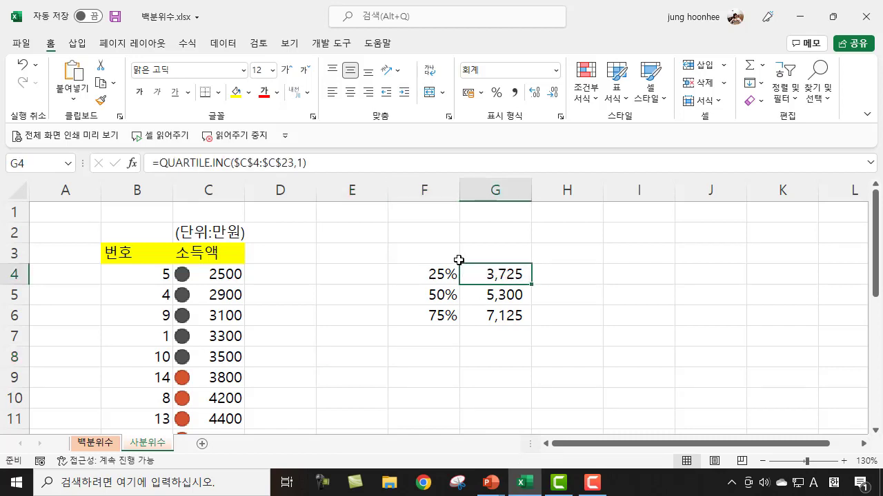
pyautogui.moveTo(226, 275); pyautogui.dragTo(229, 358)
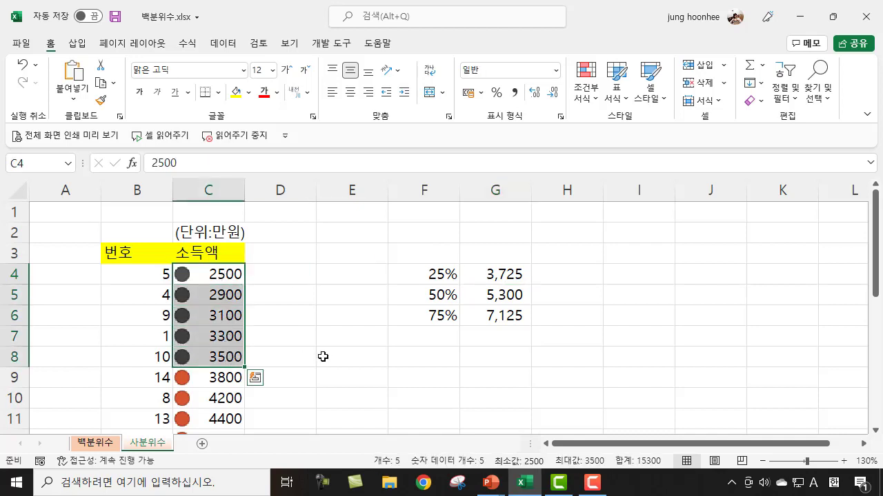
pyautogui.scroll(-2, 318, 356)
pyautogui.scroll(2, 282, 375)
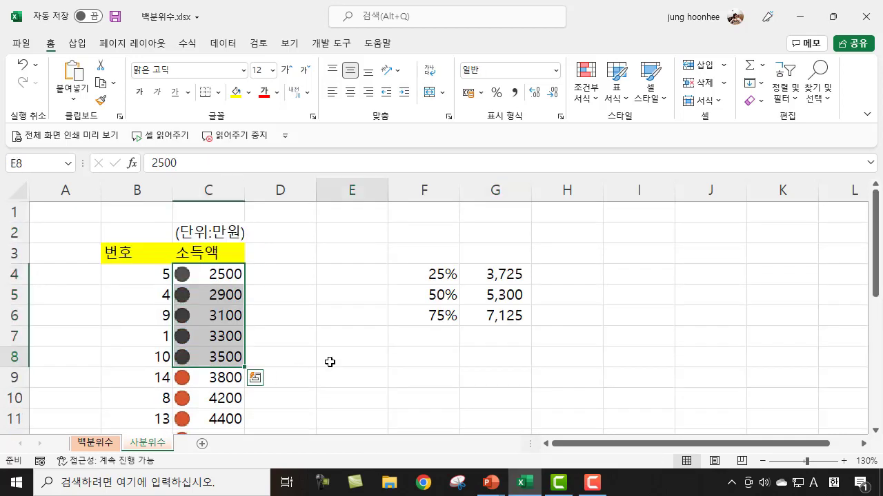
pyautogui.click(328, 361)
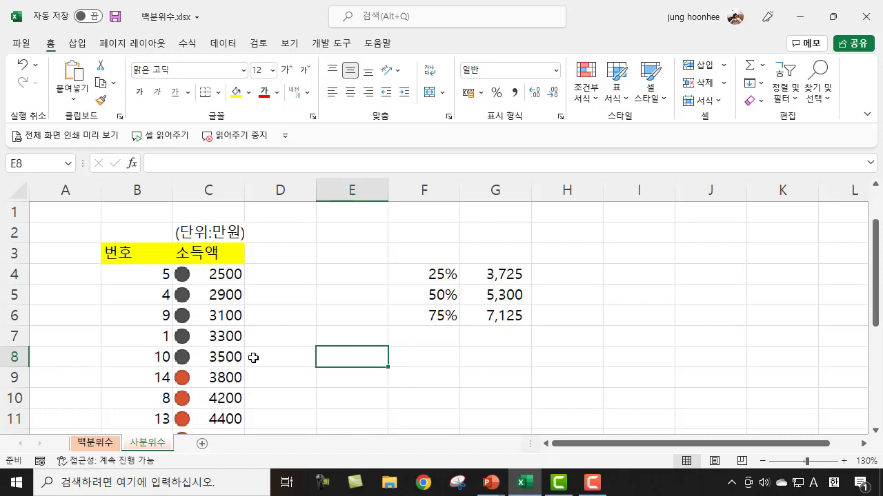
pyautogui.scroll(-2, 262, 352)
pyautogui.click(276, 360)
# Delete the 백분율순위 column D from the 백분위수 sheet
pyautogui.click(98, 446)
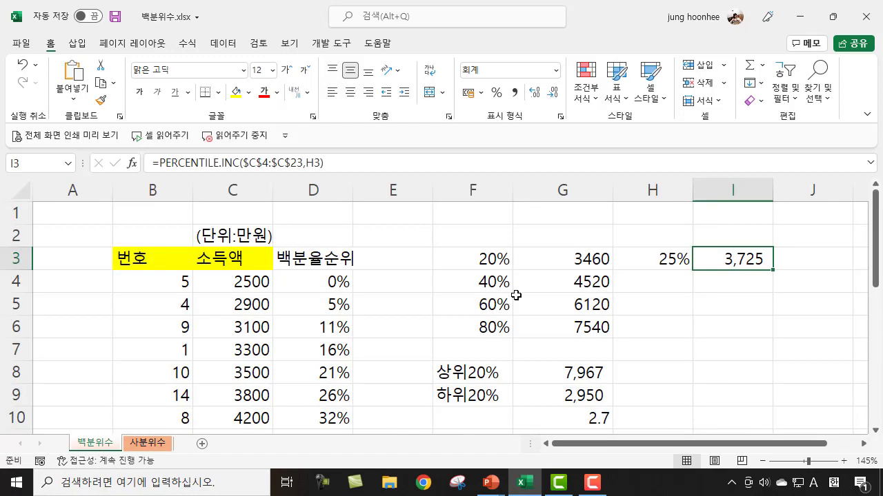
pyautogui.click(452, 302)
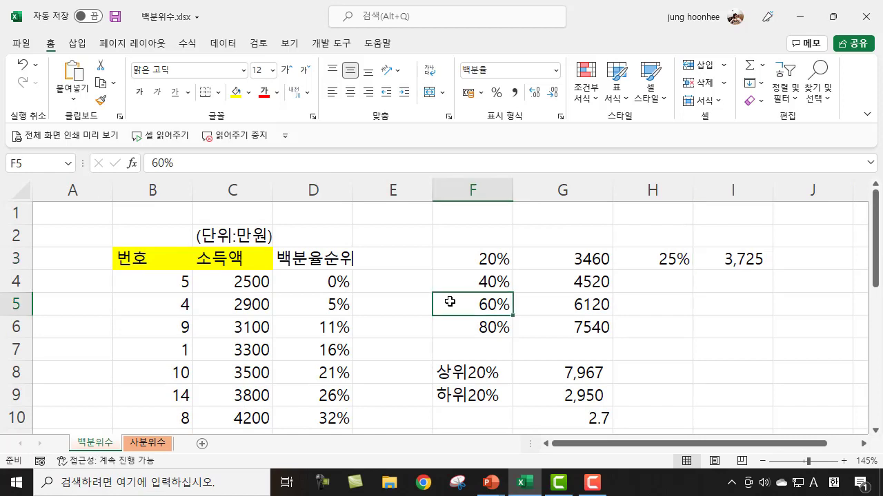
pyautogui.click(429, 331)
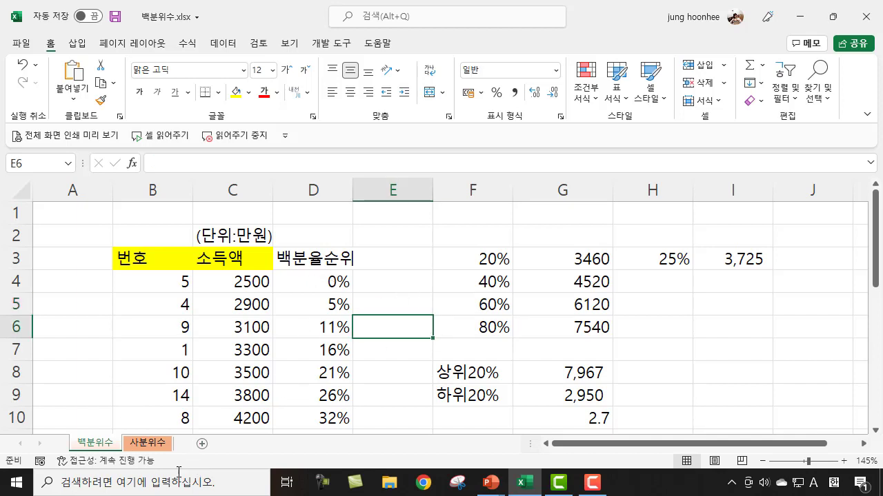
pyautogui.click(325, 191)
pyautogui.click(466, 302)
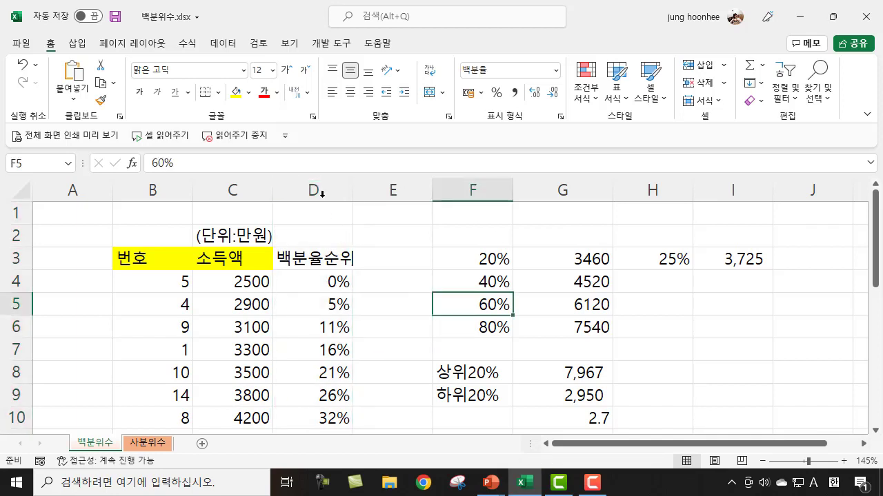
pyautogui.click(320, 189)
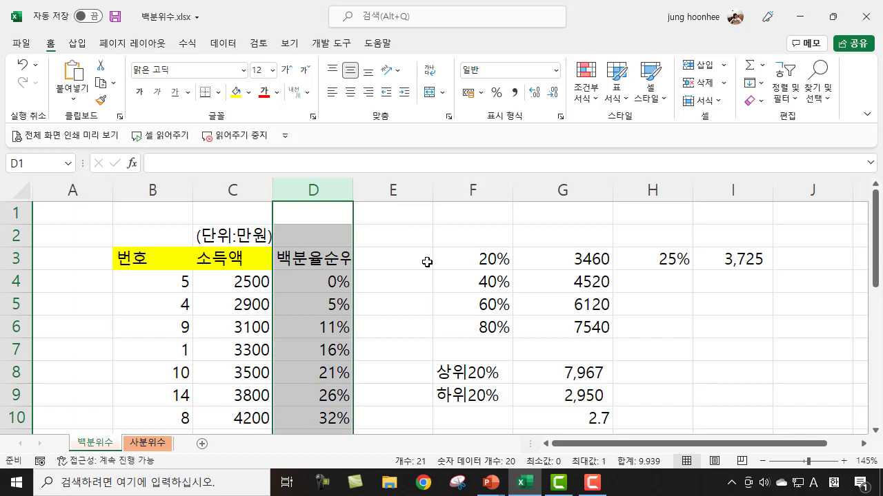
pyautogui.click(383, 317)
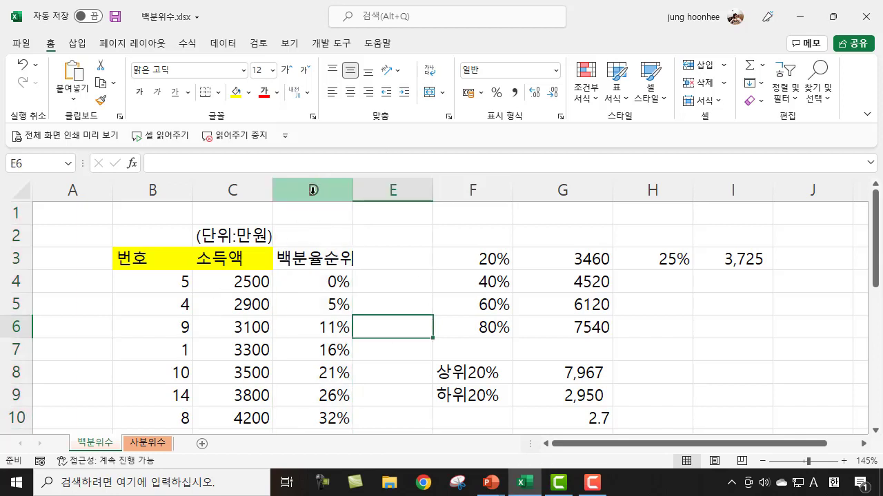
pyautogui.click(297, 252)
pyautogui.click(298, 183)
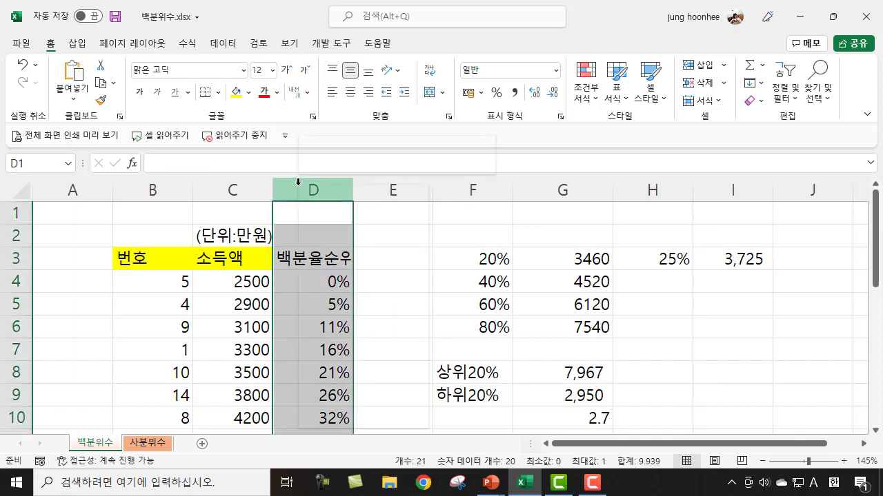
pyautogui.rightClick(298, 183)
pyautogui.click(343, 318)
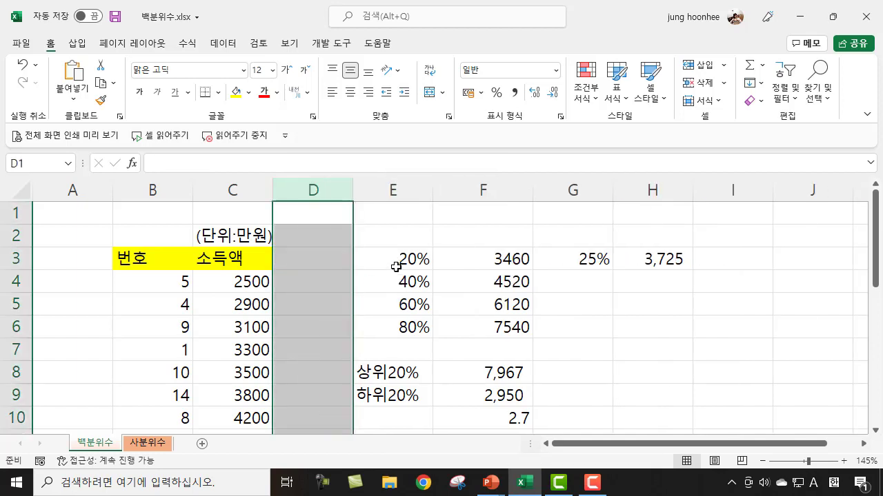
pyautogui.click(165, 265)
pyautogui.press('Tab')
pyautogui.click(162, 258)
pyautogui.press('Tab')
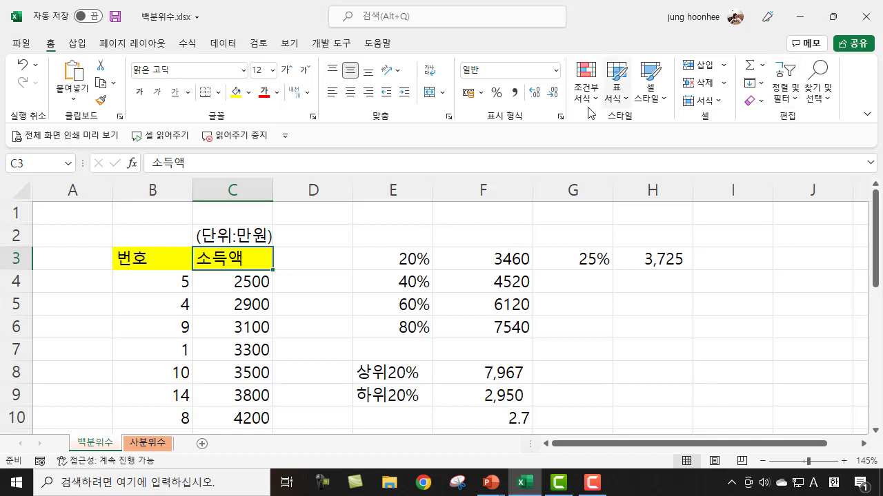
# Open the 추가 기능 page of the Excel options
pyautogui.click(222, 42)
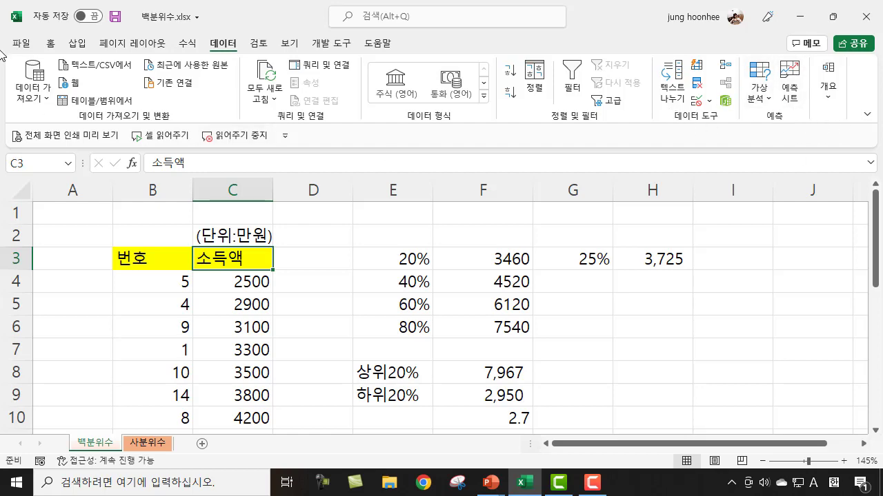
pyautogui.click(21, 44)
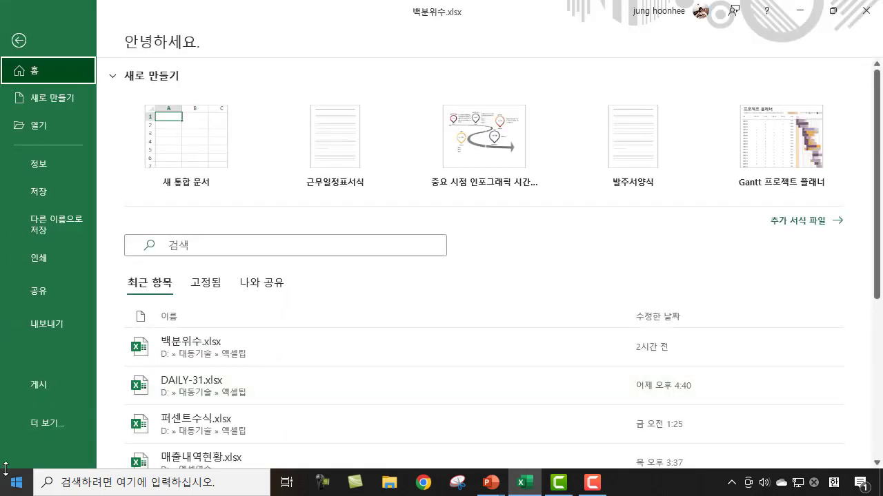
pyautogui.click(33, 426)
pyautogui.click(129, 424)
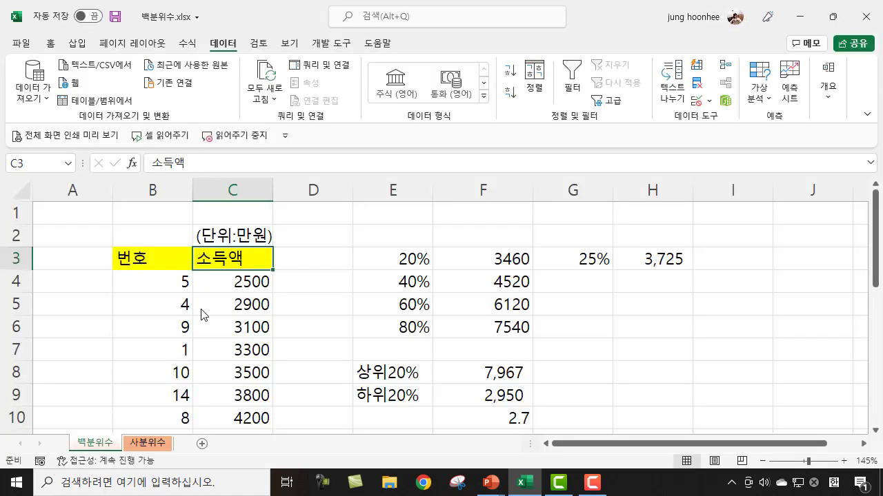
pyautogui.click(163, 233)
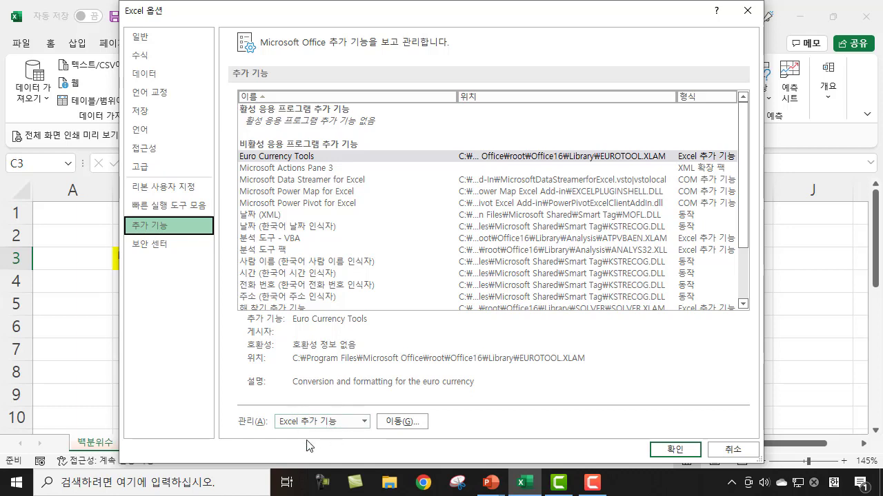
# Open the Excel 추가 기능 management list and enable the 분석 도구 팩 add-in
pyautogui.click(364, 423)
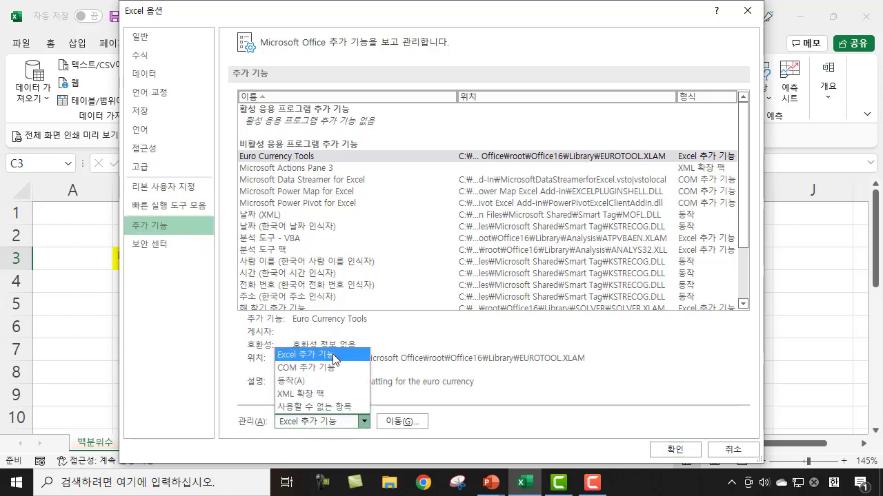
pyautogui.click(333, 355)
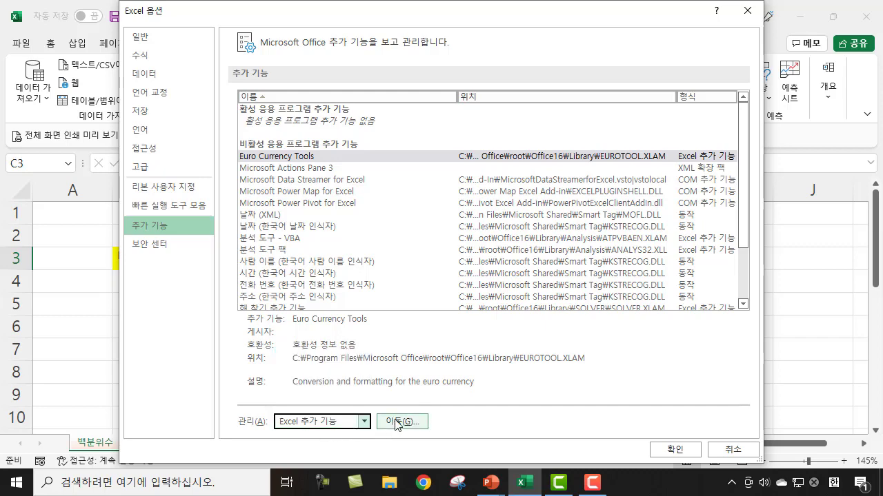
pyautogui.click(396, 423)
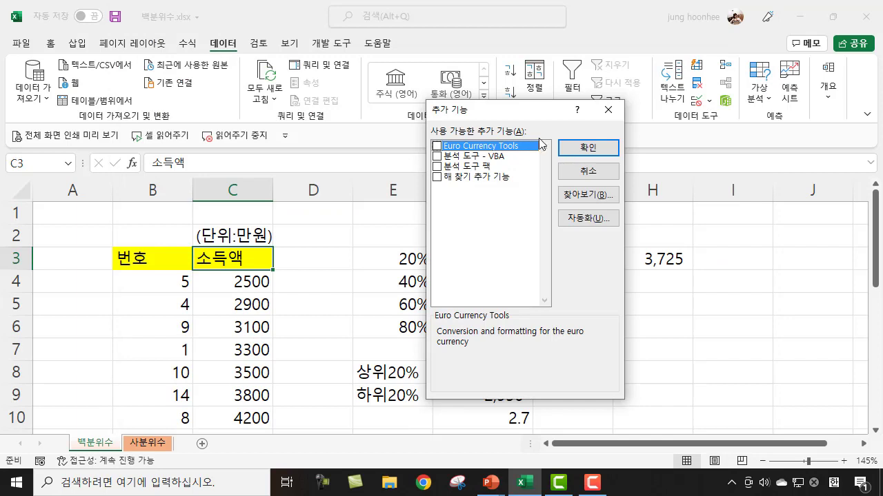
pyautogui.click(437, 166)
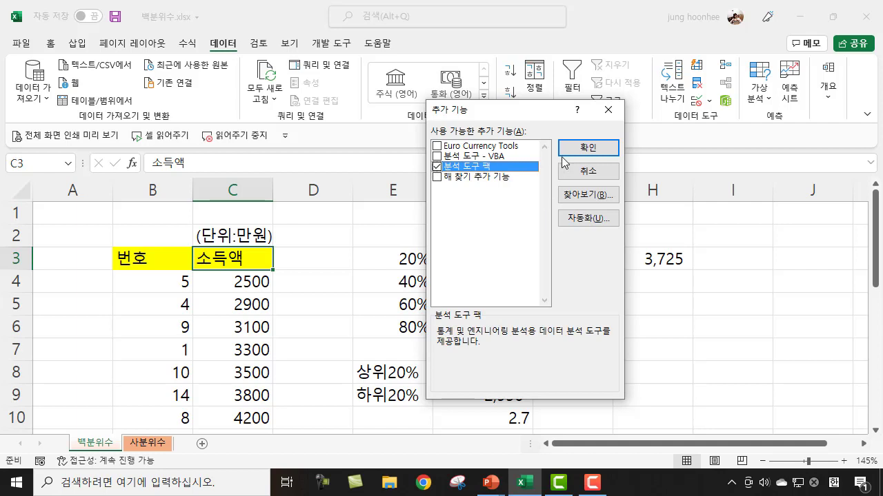
pyautogui.click(590, 149)
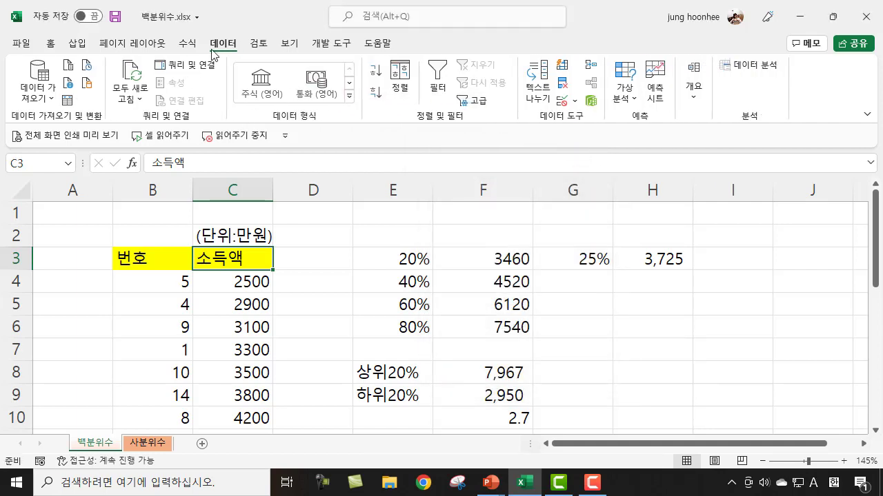
# Open the 통계 데이터 분석 dialog and look through the list of available analysis tools
pyautogui.click(743, 69)
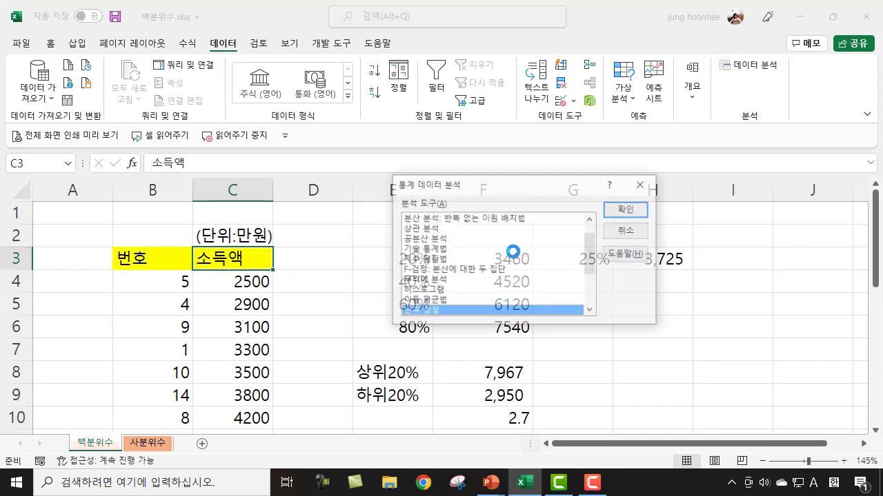
pyautogui.moveTo(508, 191); pyautogui.dragTo(558, 147)
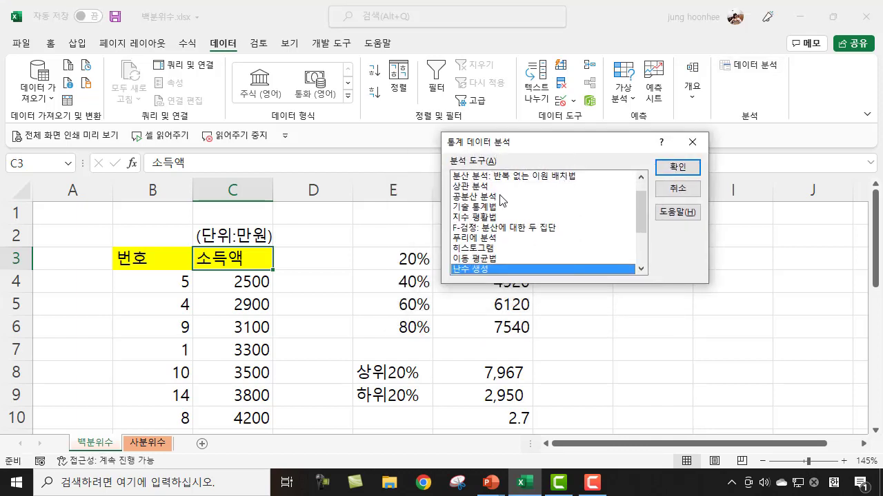
pyautogui.scroll(1, 643, 210)
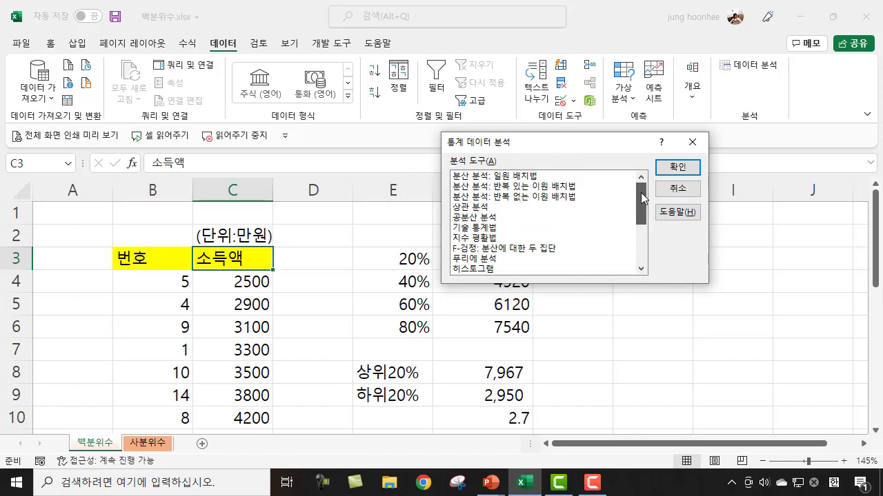
pyautogui.moveTo(643, 210); pyautogui.dragTo(636, 243)
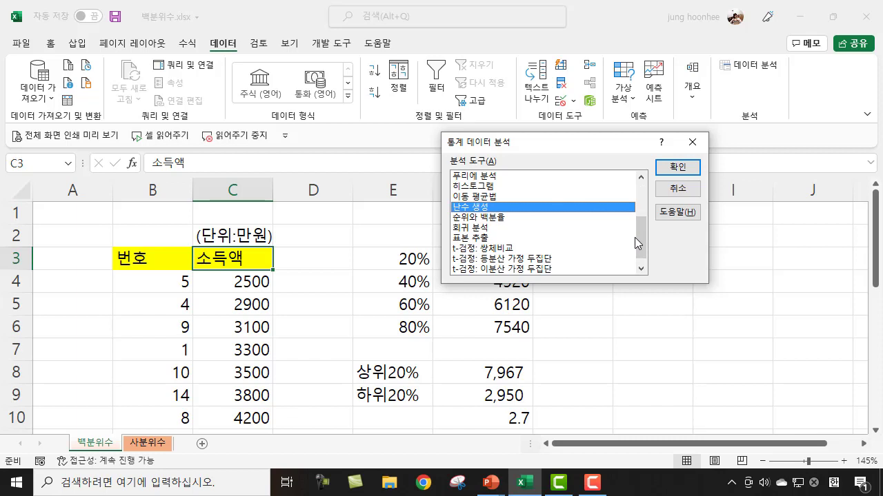
pyautogui.click(642, 177)
pyautogui.click(641, 177)
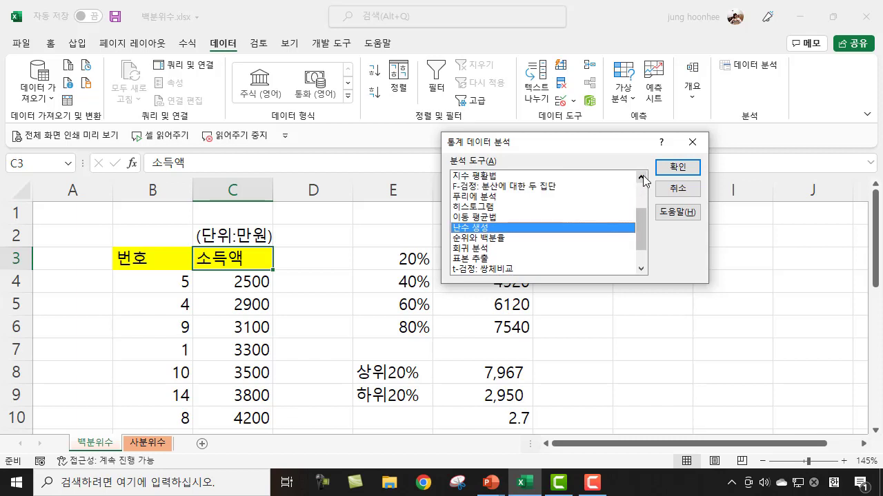
pyautogui.click(641, 177)
pyautogui.click(641, 177)
pyautogui.click(641, 178)
pyautogui.click(641, 177)
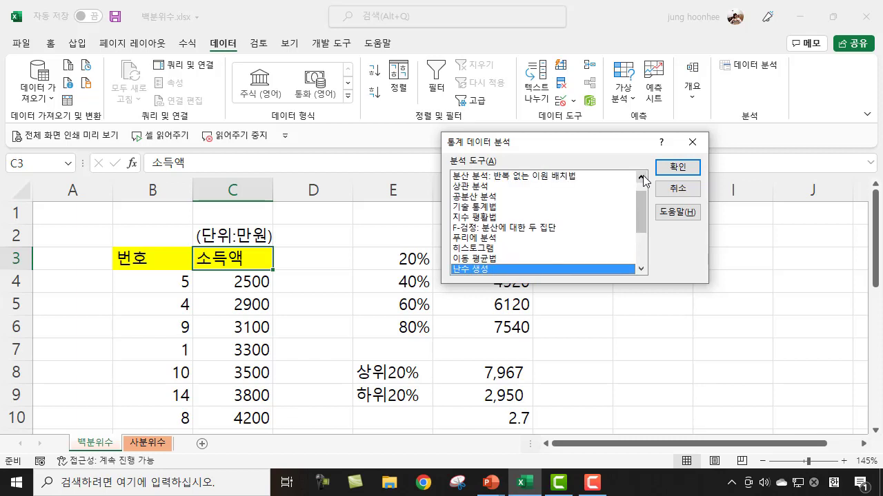
pyautogui.click(641, 177)
pyautogui.click(641, 177)
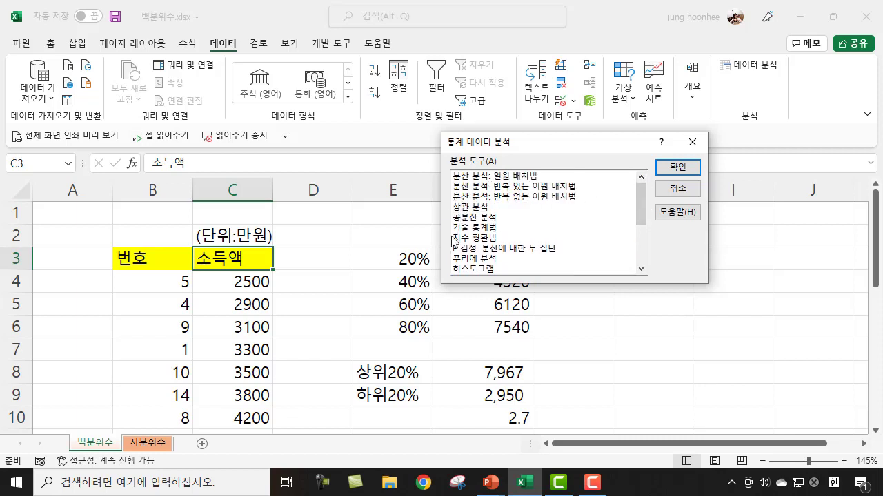
pyautogui.click(641, 270)
pyautogui.click(641, 270)
pyautogui.click(642, 270)
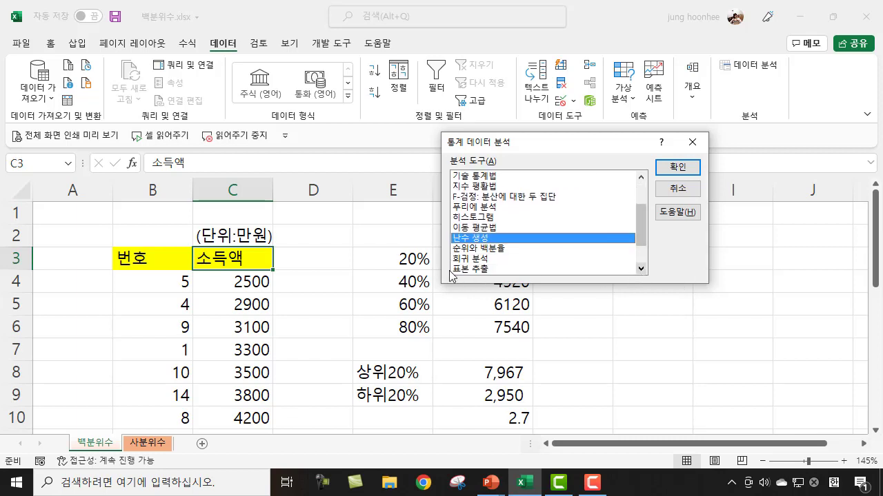
# Run the 순위와 백분율 analysis on the incomes in $C$4:$C$23, with the data in columns and output to a new worksheet
pyautogui.click(493, 250)
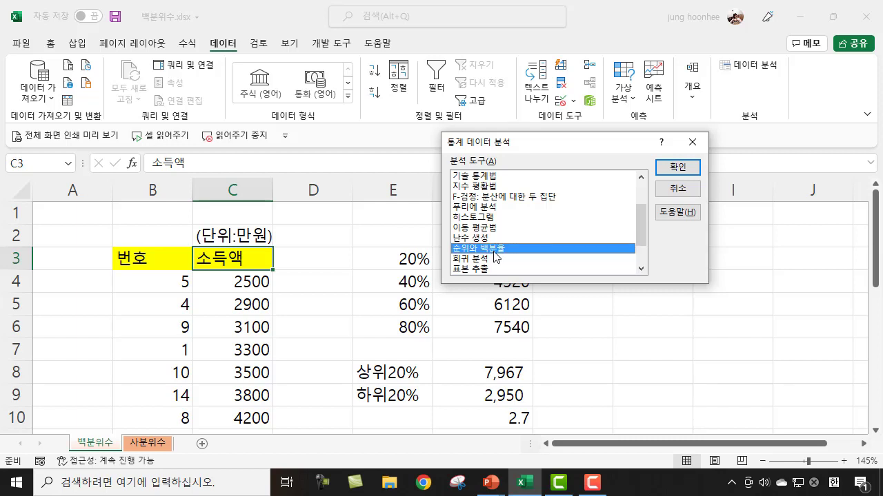
pyautogui.click(641, 271)
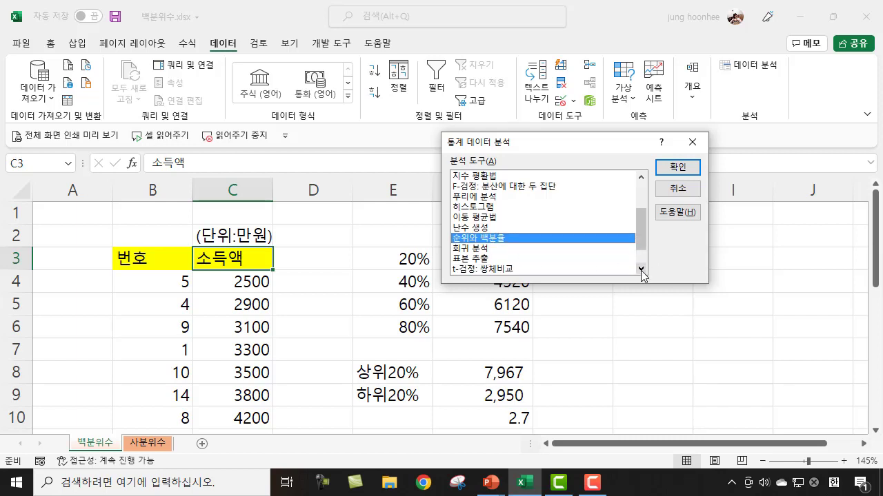
pyautogui.click(641, 270)
pyautogui.click(642, 270)
pyautogui.click(641, 270)
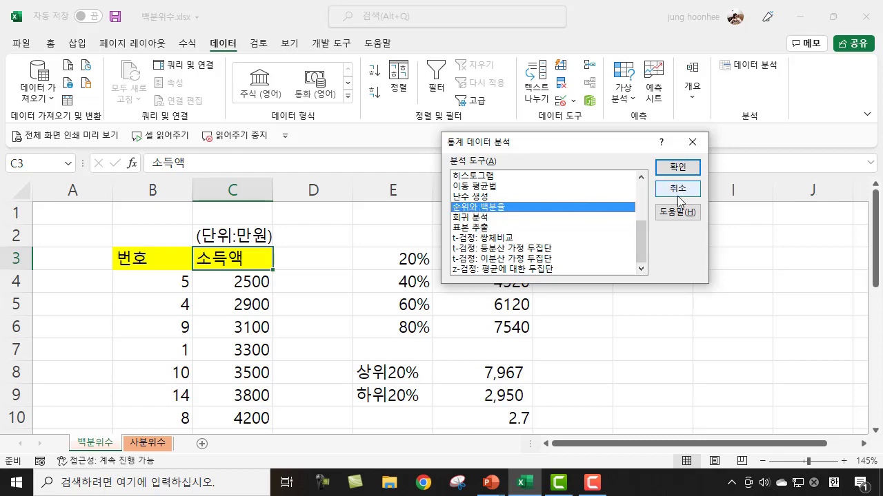
pyautogui.click(679, 171)
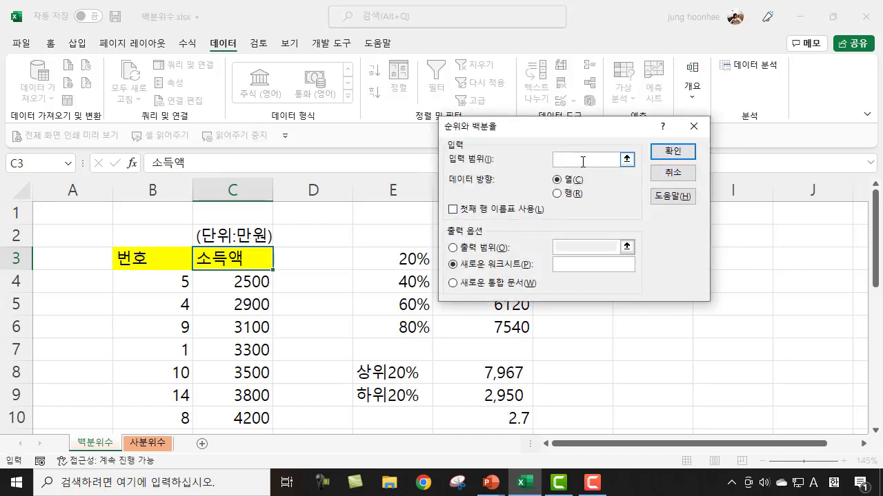
pyautogui.click(243, 281)
pyautogui.moveTo(243, 281); pyautogui.dragTo(235, 400)
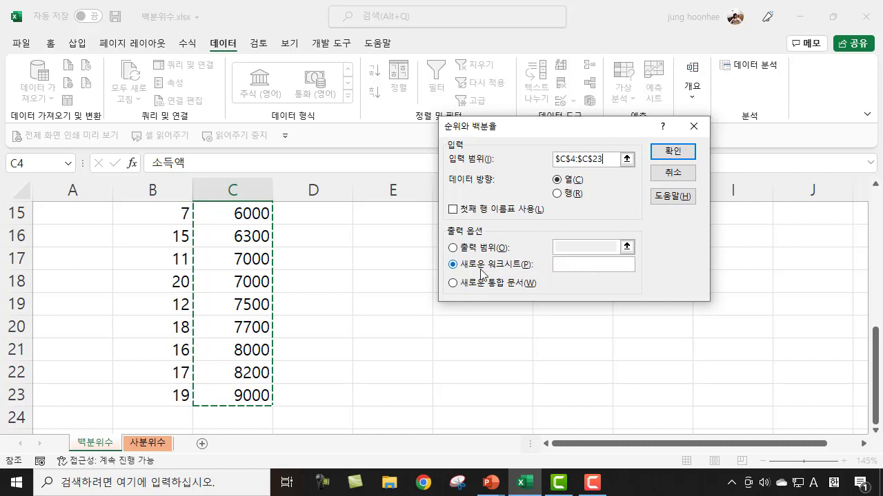
pyautogui.click(673, 153)
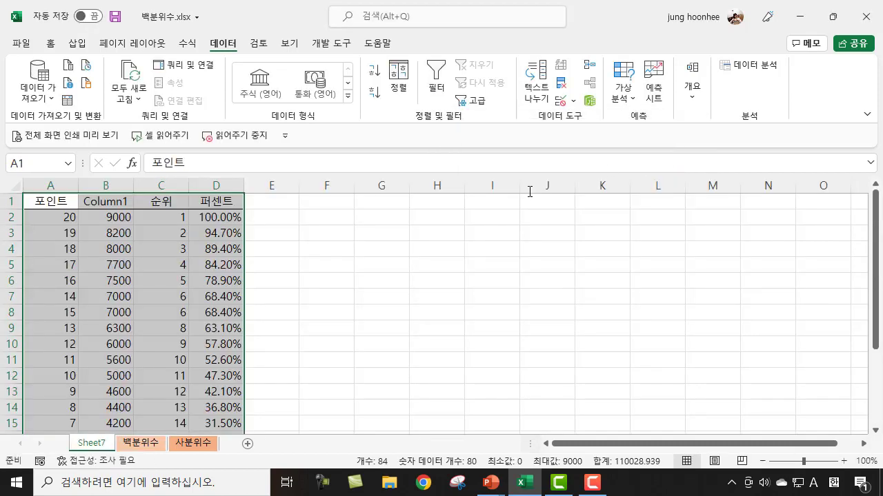
# Examine the 순위 and 퍼센트 values listed for the incomes on the new sheet, especially the rows for 9000 and 3500
pyautogui.click(360, 293)
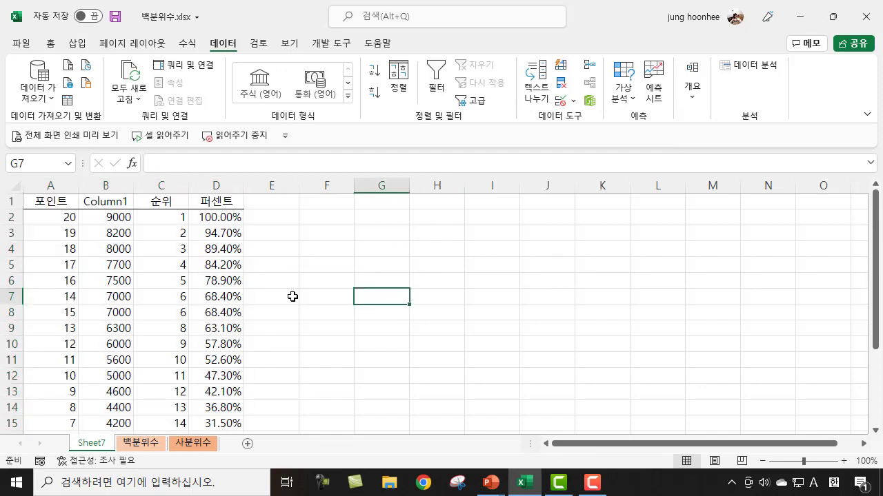
pyautogui.click(116, 215)
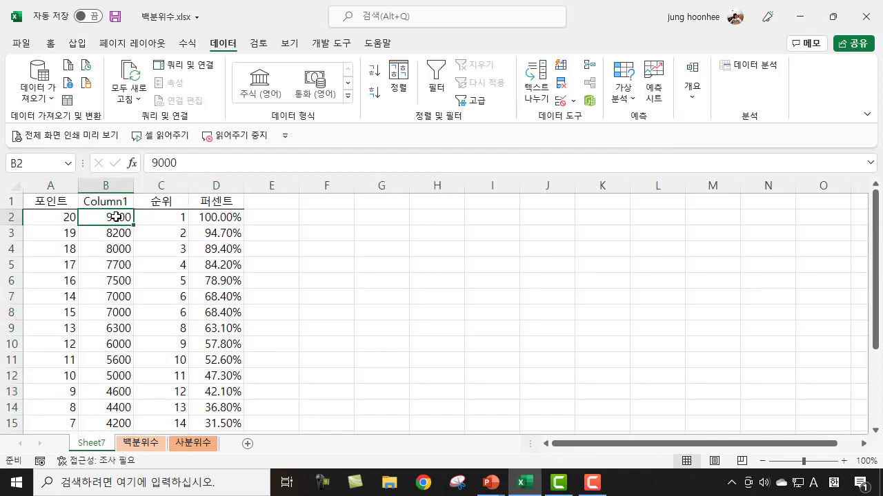
pyautogui.click(176, 217)
pyautogui.click(230, 216)
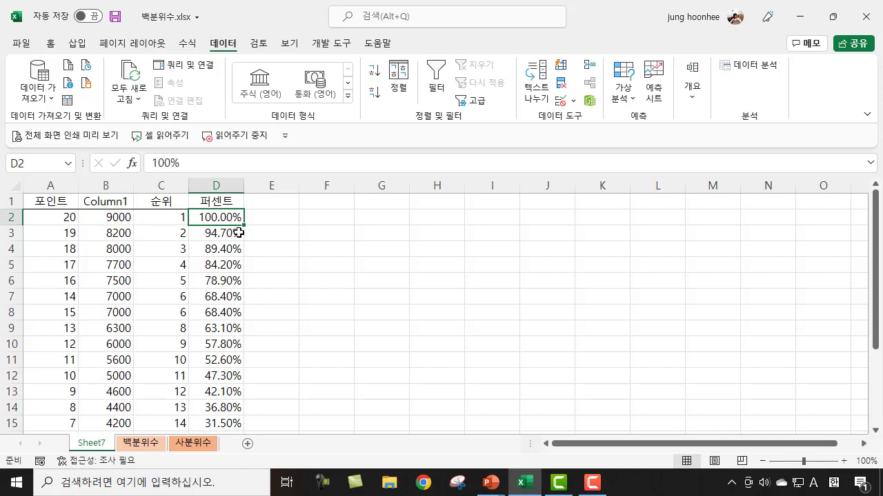
pyautogui.click(326, 253)
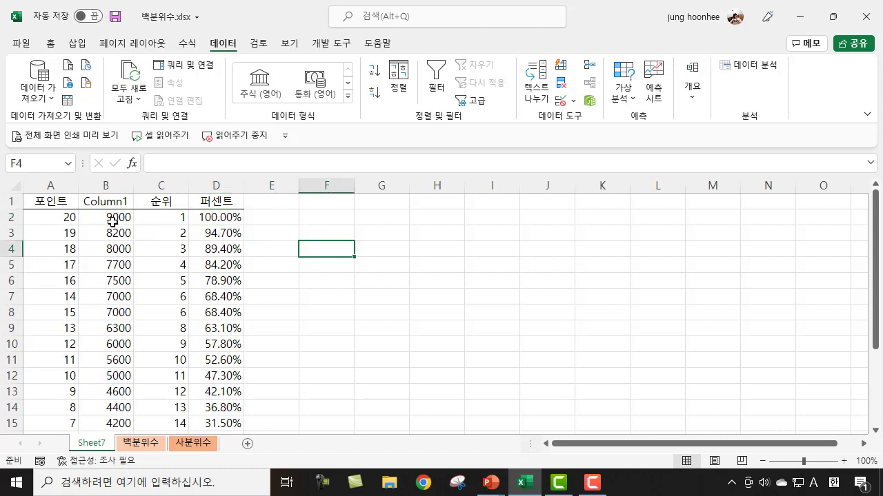
pyautogui.click(116, 217)
pyautogui.moveTo(180, 222); pyautogui.dragTo(215, 222)
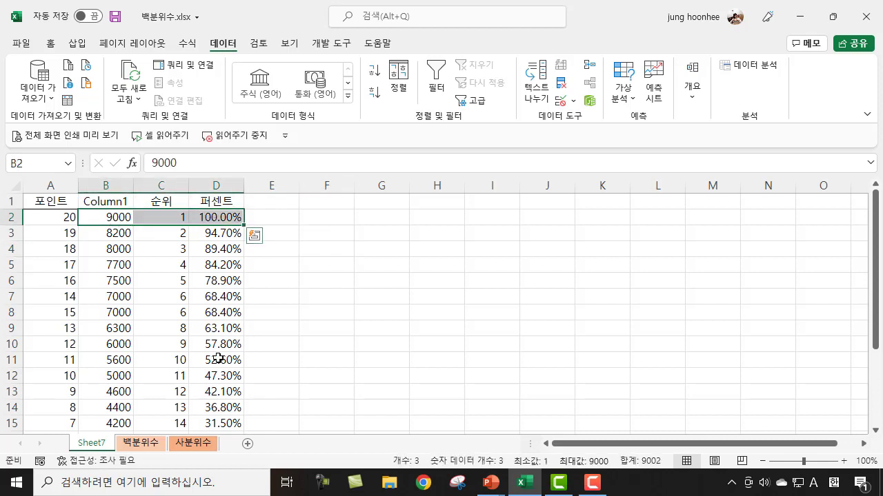
pyautogui.scroll(-3, 215, 230)
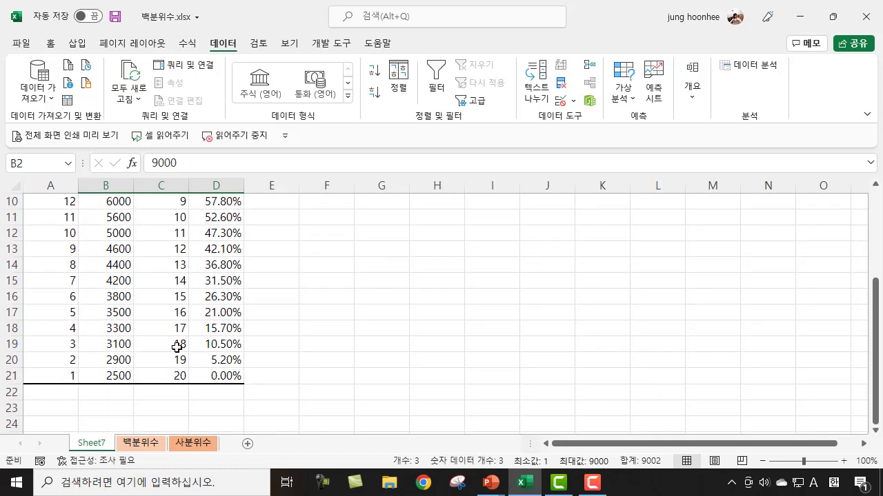
pyautogui.moveTo(105, 313); pyautogui.dragTo(216, 314)
pyautogui.scroll(1, 226, 314)
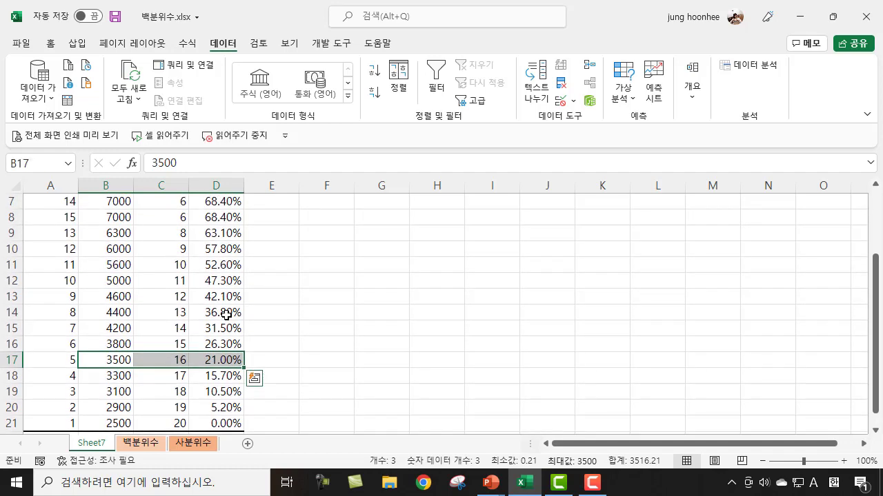
pyautogui.scroll(2, 227, 314)
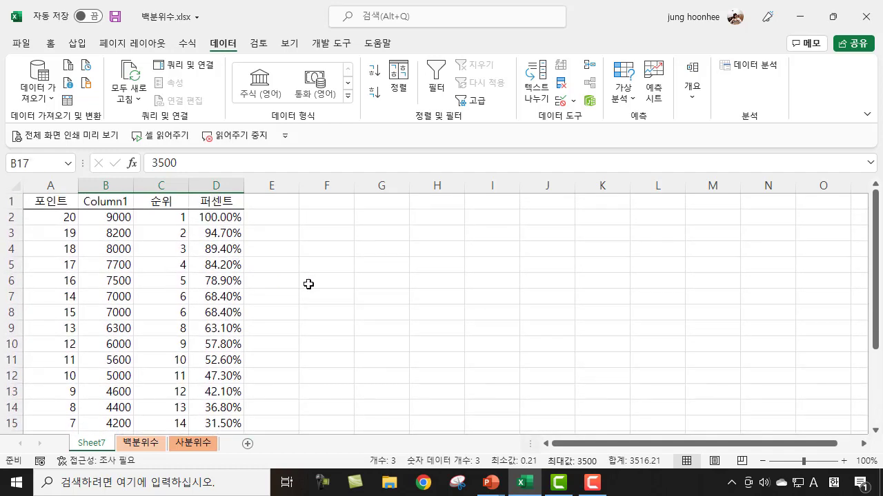
pyautogui.click(308, 284)
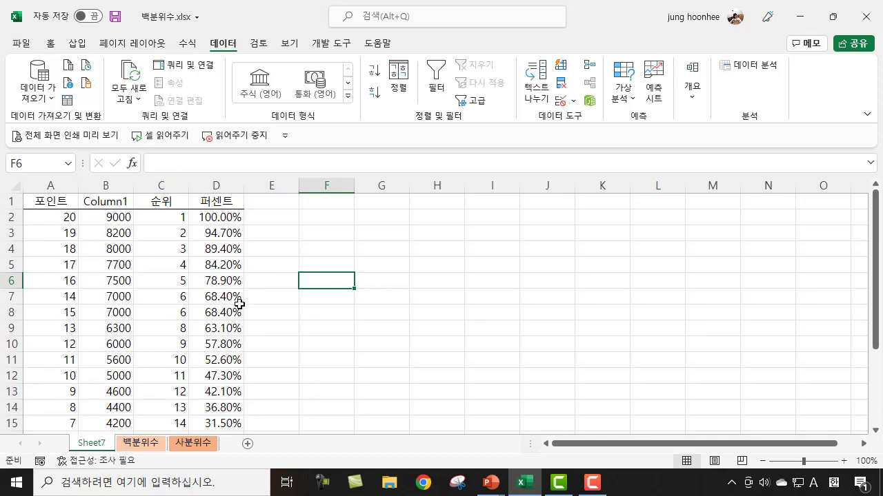
pyautogui.scroll(-2, 228, 387)
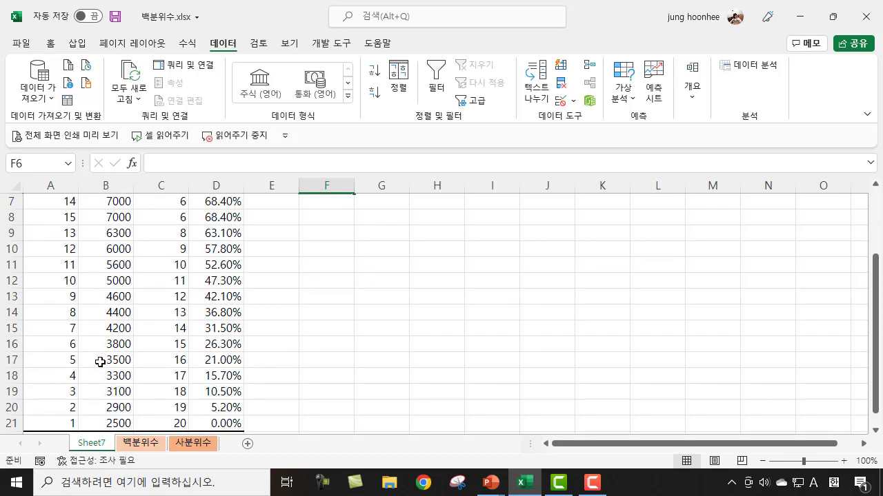
pyautogui.click(229, 359)
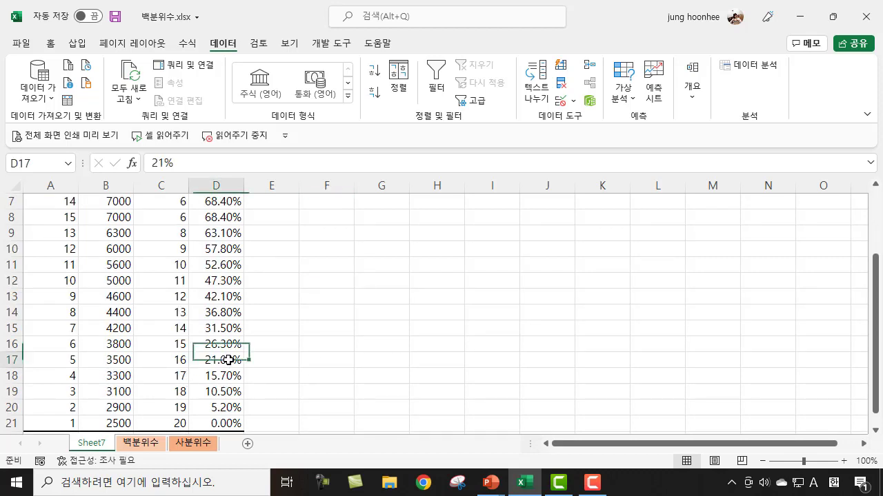
# Examine the income of 3500 and the four highest incomes in the rank table against their 퍼센트 values
pyautogui.click(107, 362)
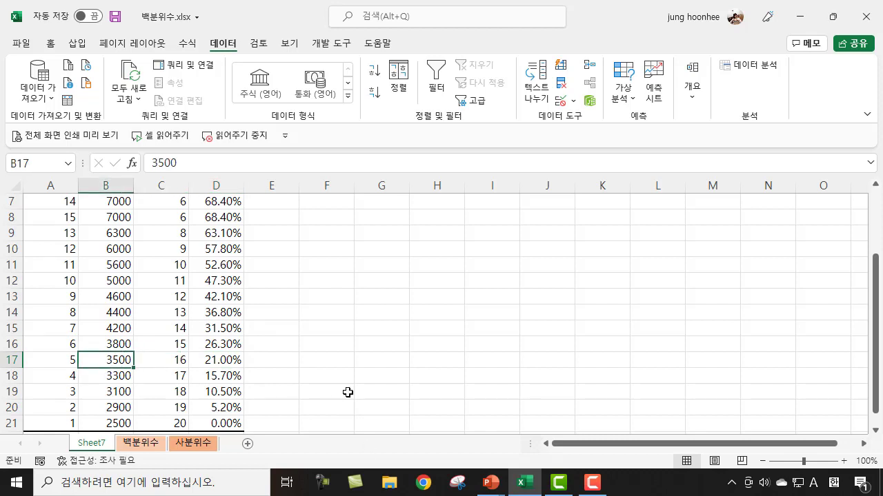
pyautogui.scroll(2, 260, 382)
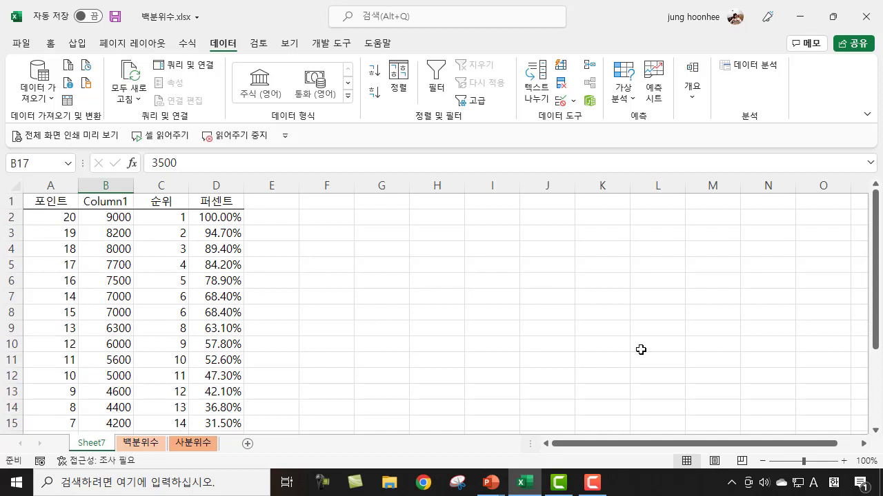
pyautogui.click(230, 266)
pyautogui.moveTo(122, 268); pyautogui.dragTo(114, 219)
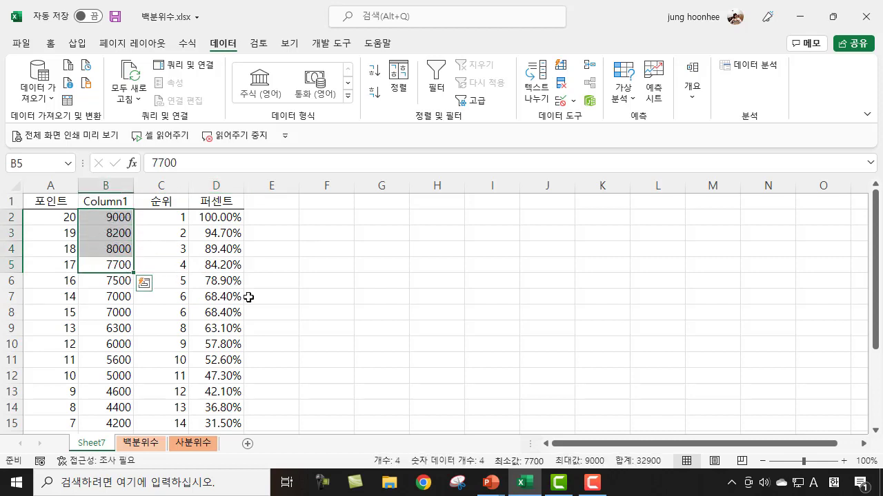
pyautogui.click(285, 315)
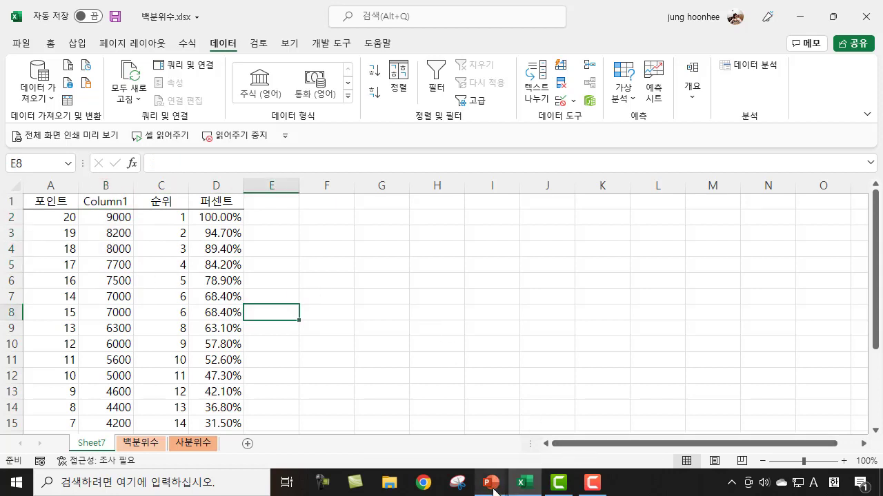
# Switch to the PowerPoint slide show and advance from the 백분위수 and 사분위수 explanation to the closing 고맙습니다 slide
pyautogui.moveTo(491, 483)
pyautogui.click(542, 453)
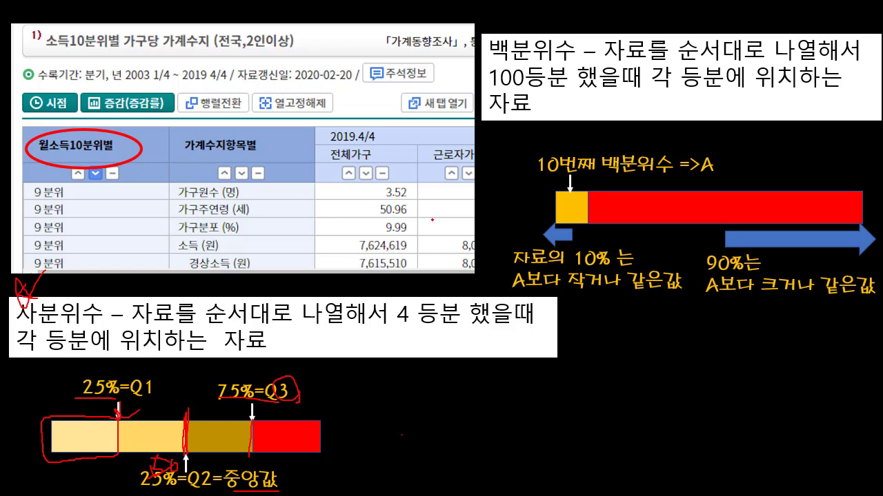
pyautogui.press('Right')
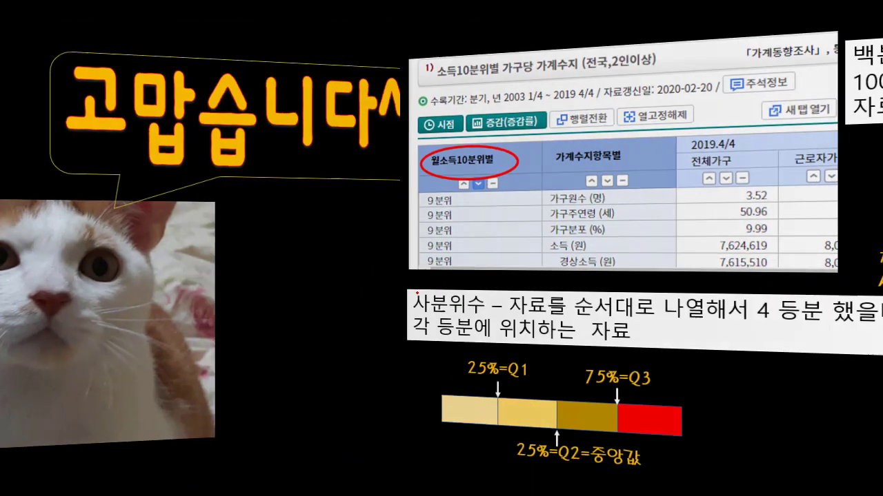